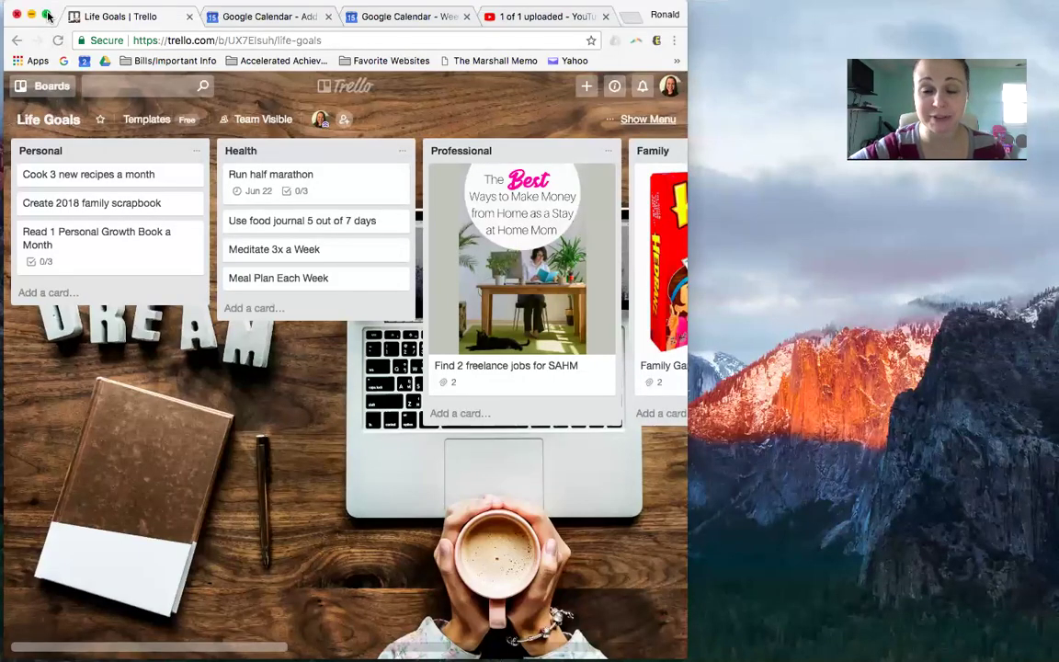
Maximize the Chrome window so the Life Goals board's Personal, Health, Professional and Family lists are visible
click(48, 16)
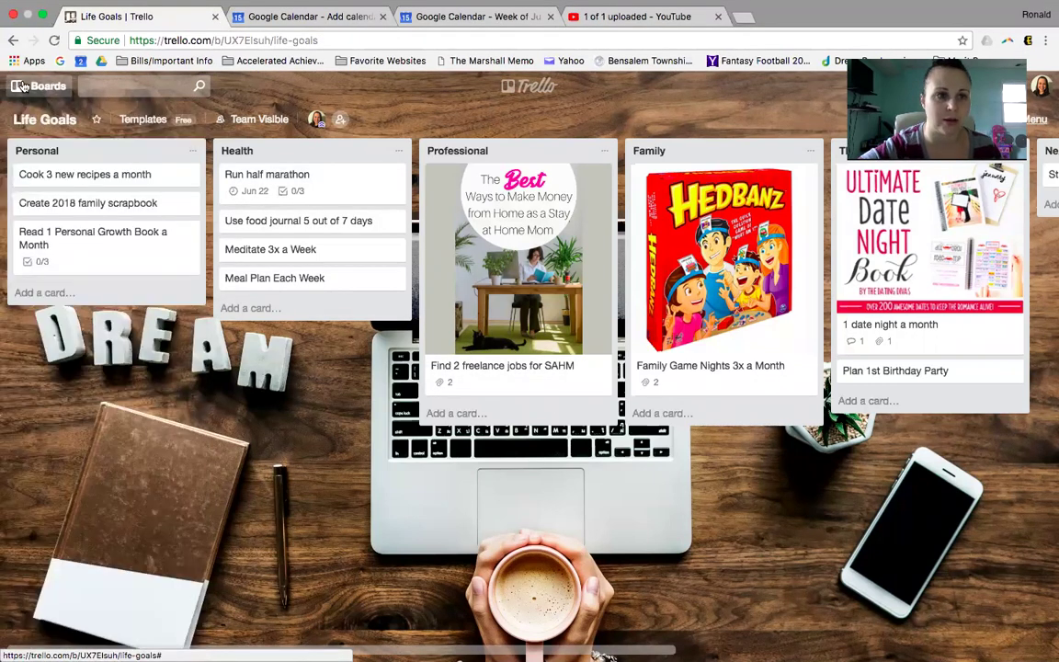
click(11, 41)
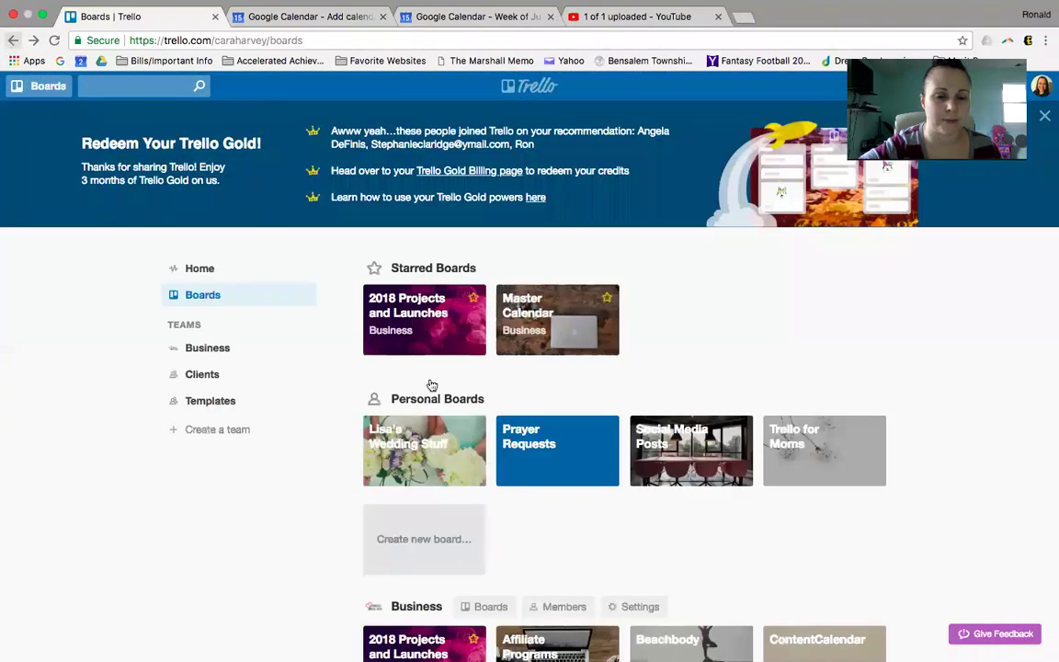
scroll(437, 386, down, 5)
scroll(440, 390, down, 1)
scroll(439, 395, up, 5)
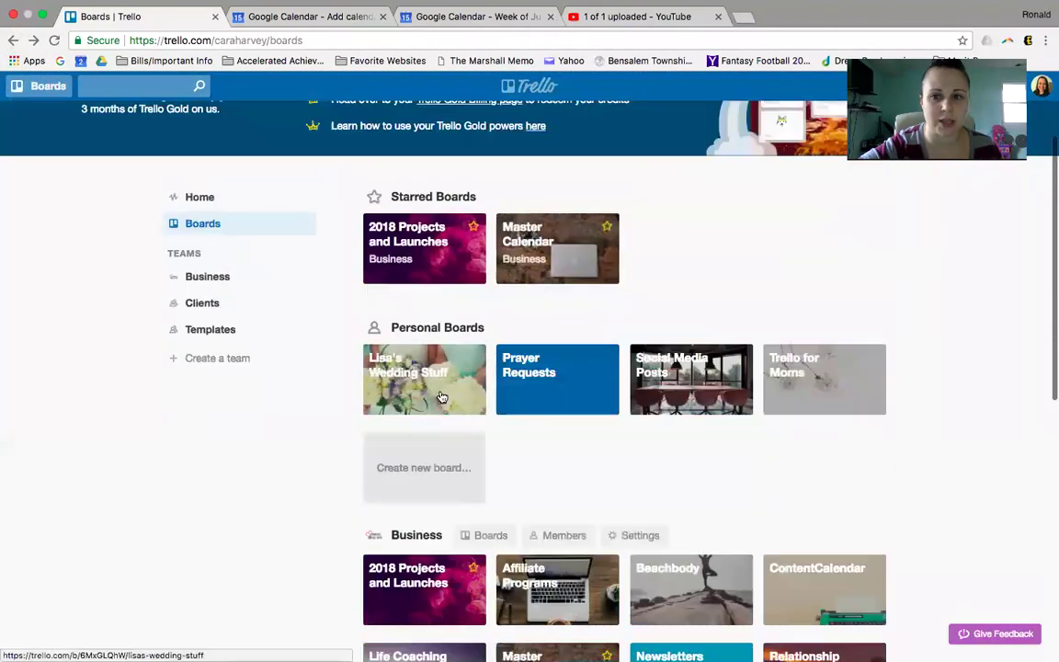
scroll(441, 400, down, 6)
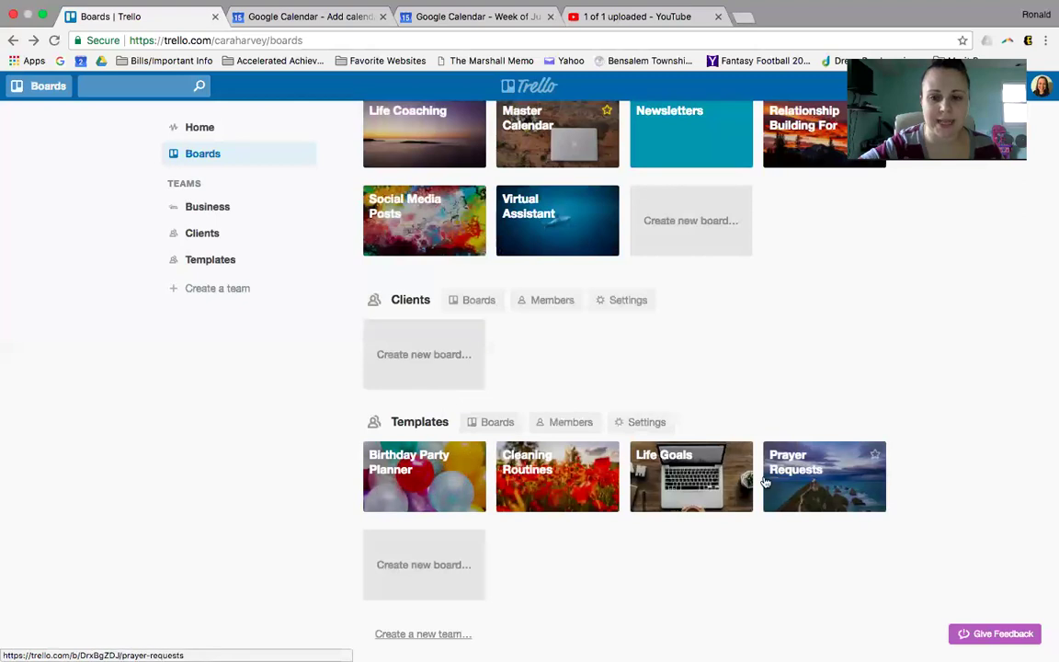
click(702, 478)
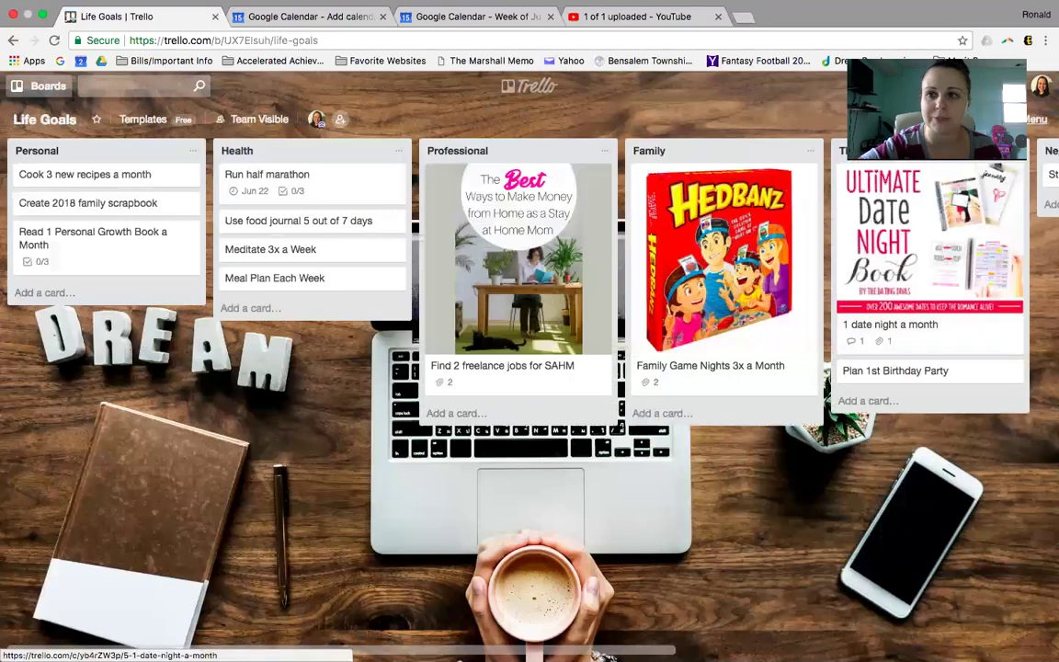
click(1034, 119)
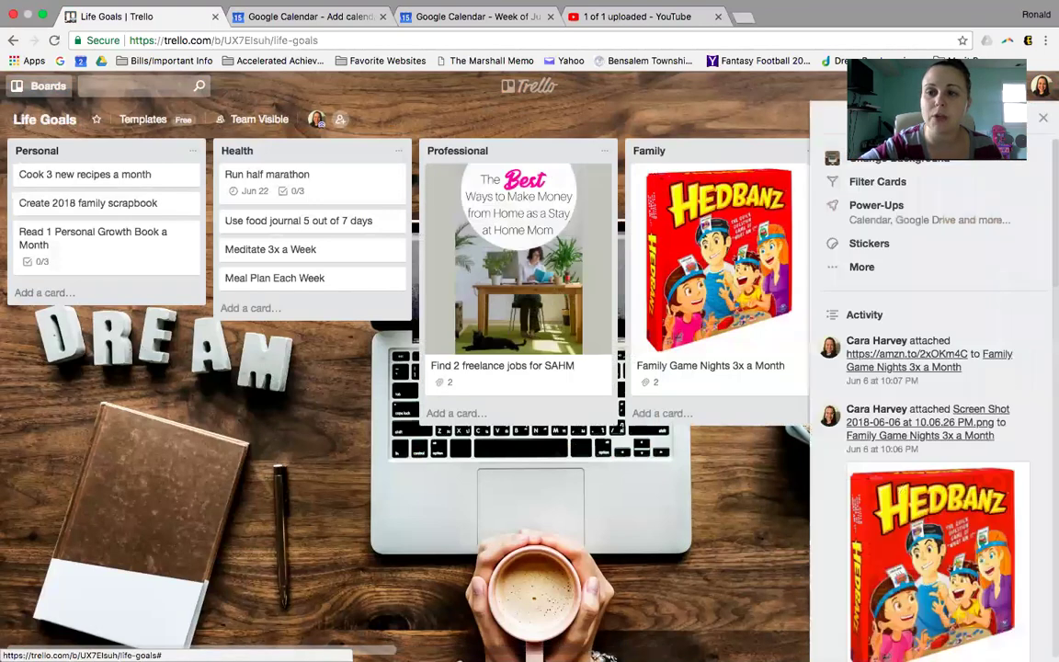
click(881, 267)
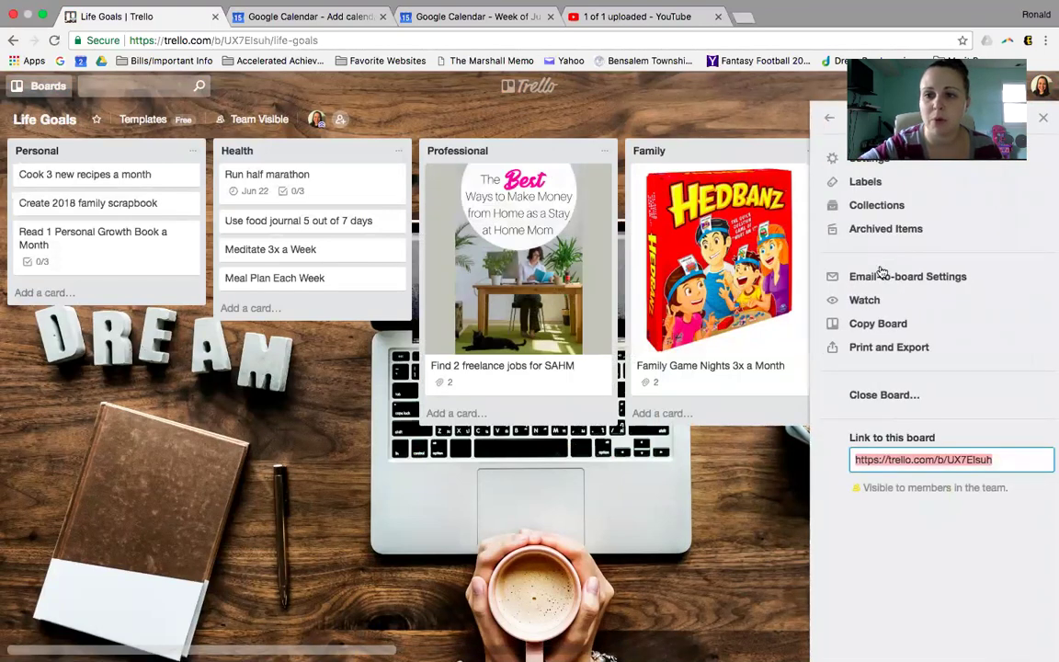
click(890, 323)
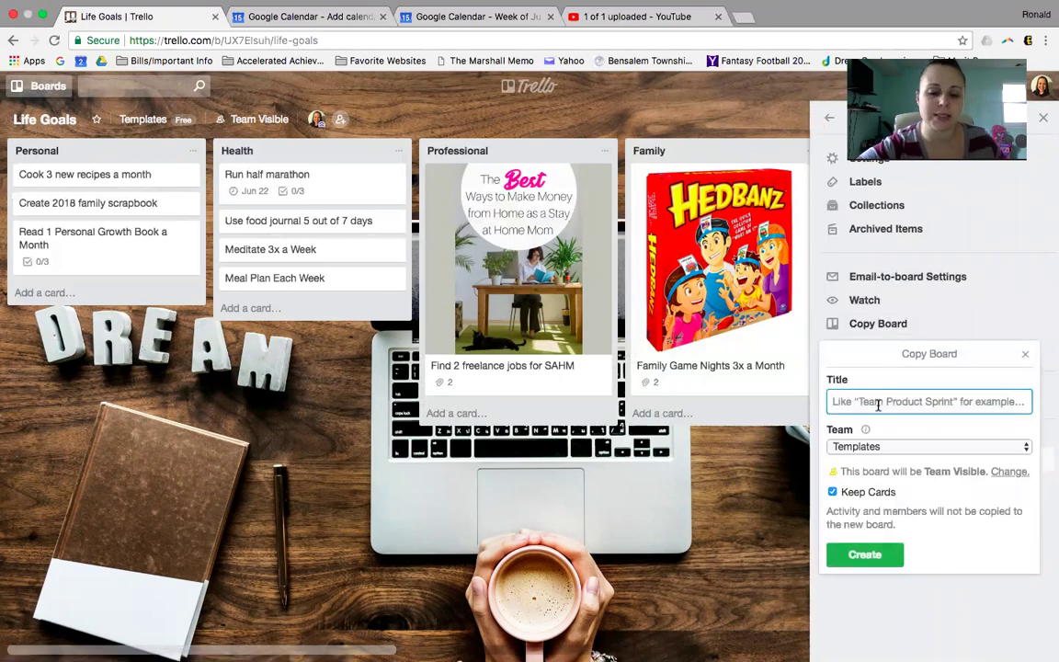
text(My Goals)
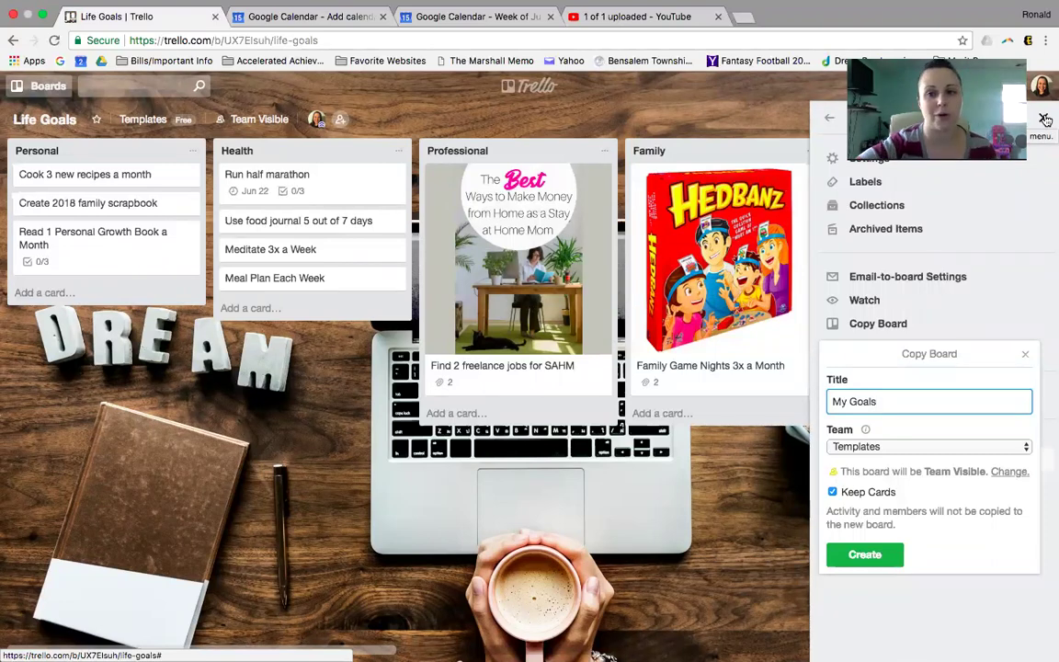
click(1045, 119)
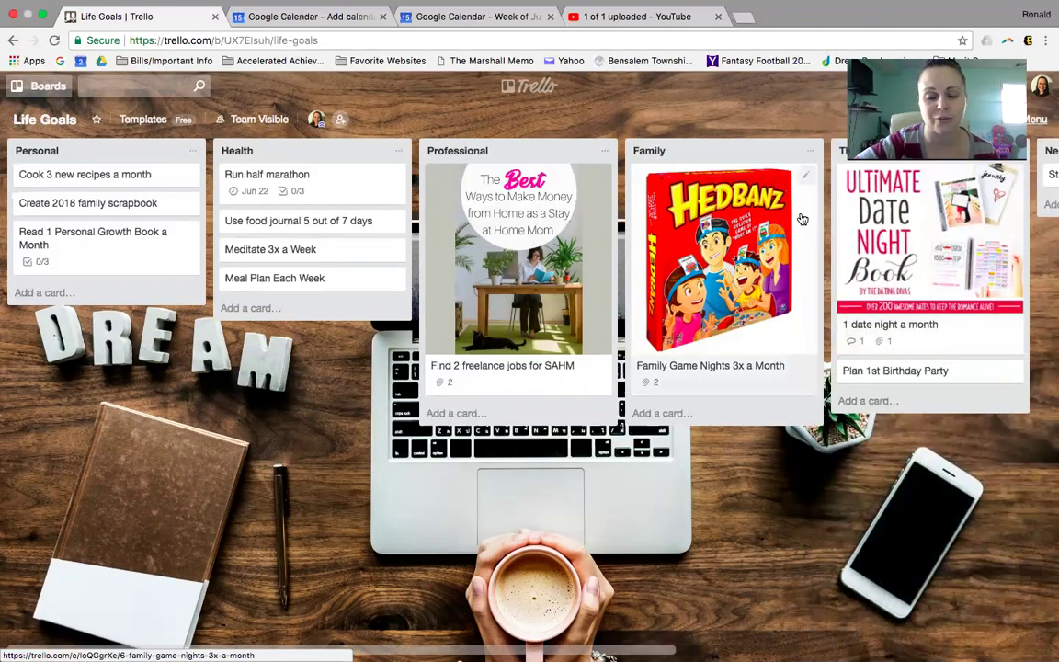
mouse_move(644, 655)
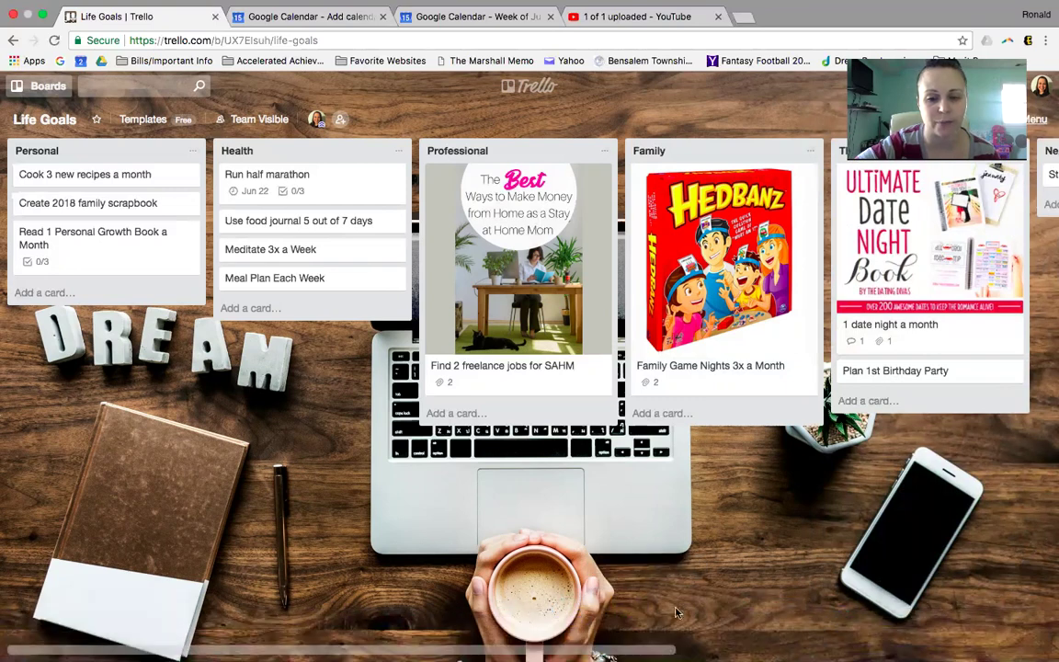
scroll(602, 655, right, 8)
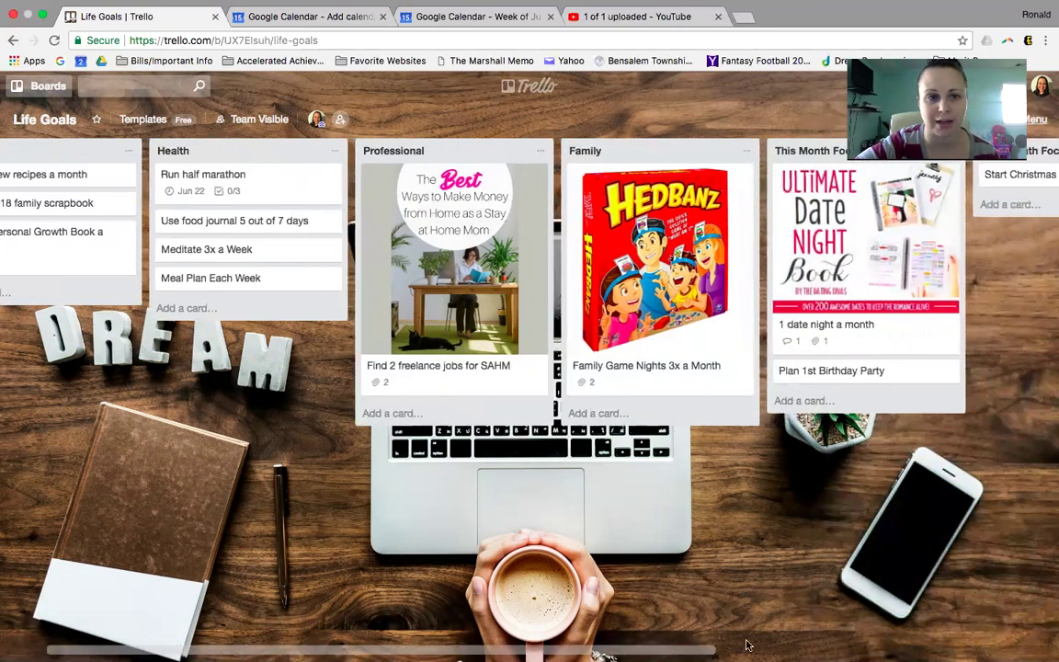
scroll(602, 655, left, 8)
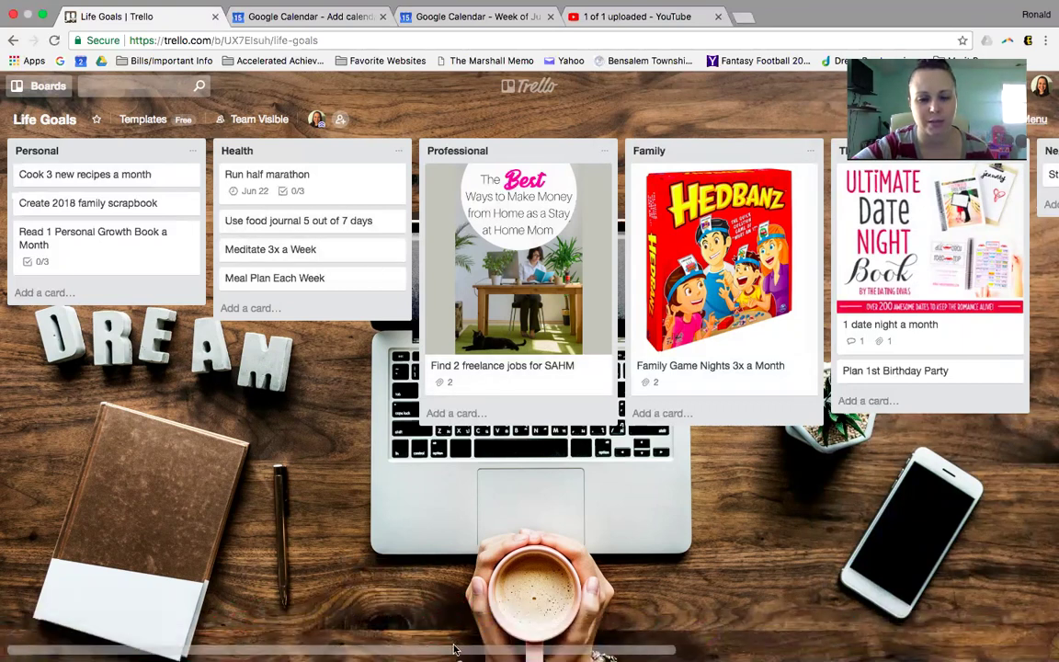
scroll(432, 618, right, 5)
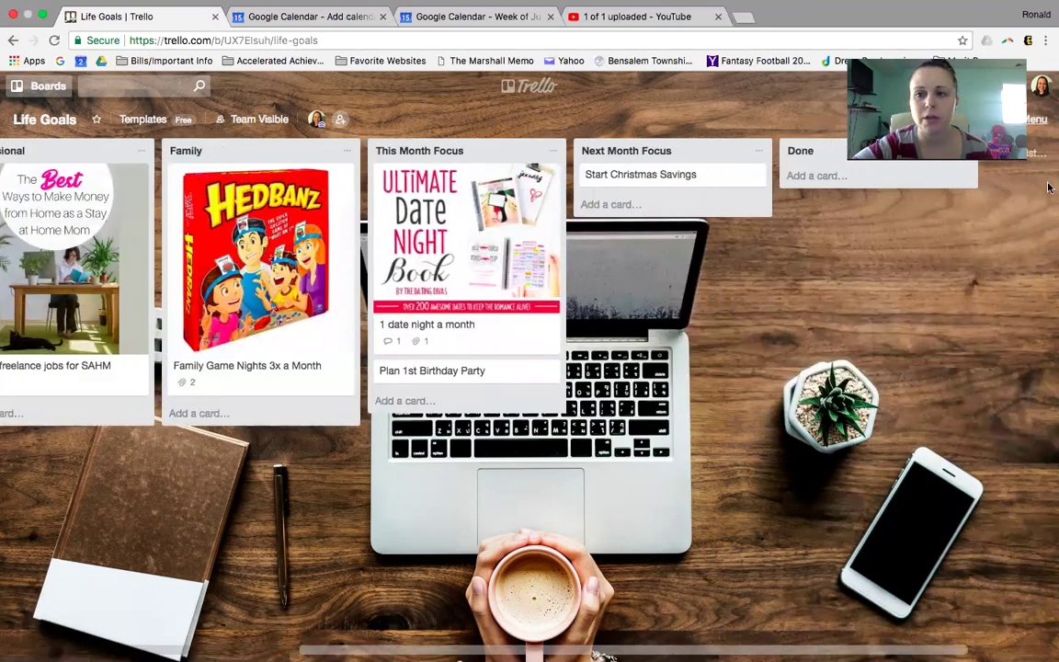
Create an empty list titled 'Faith' at the right end of the board, after Done
click(1036, 151)
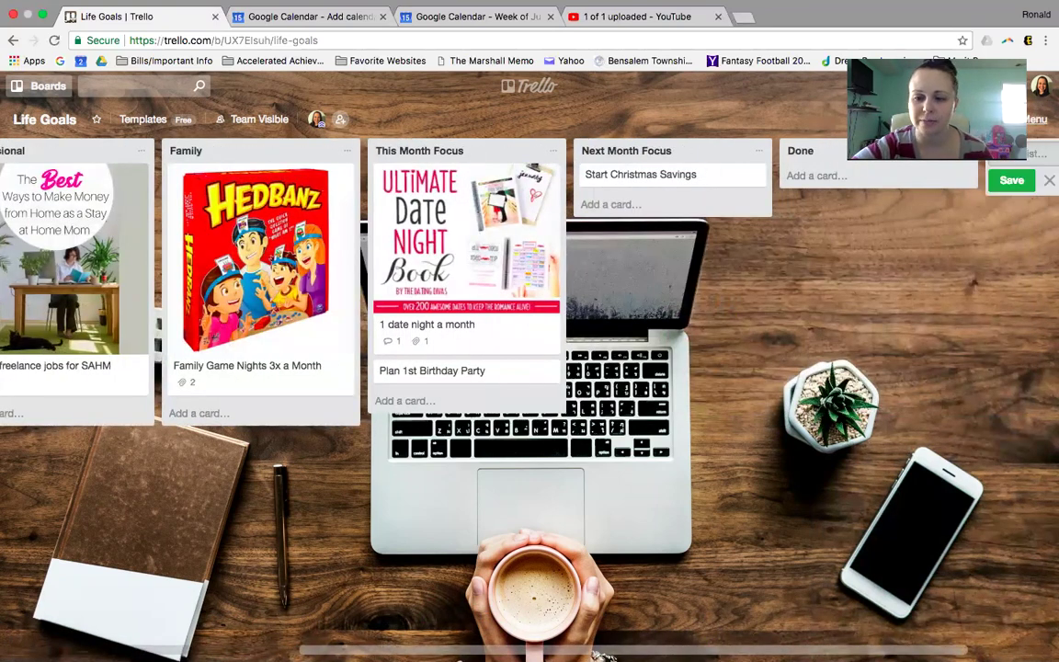
scroll(530, 276, right, 3)
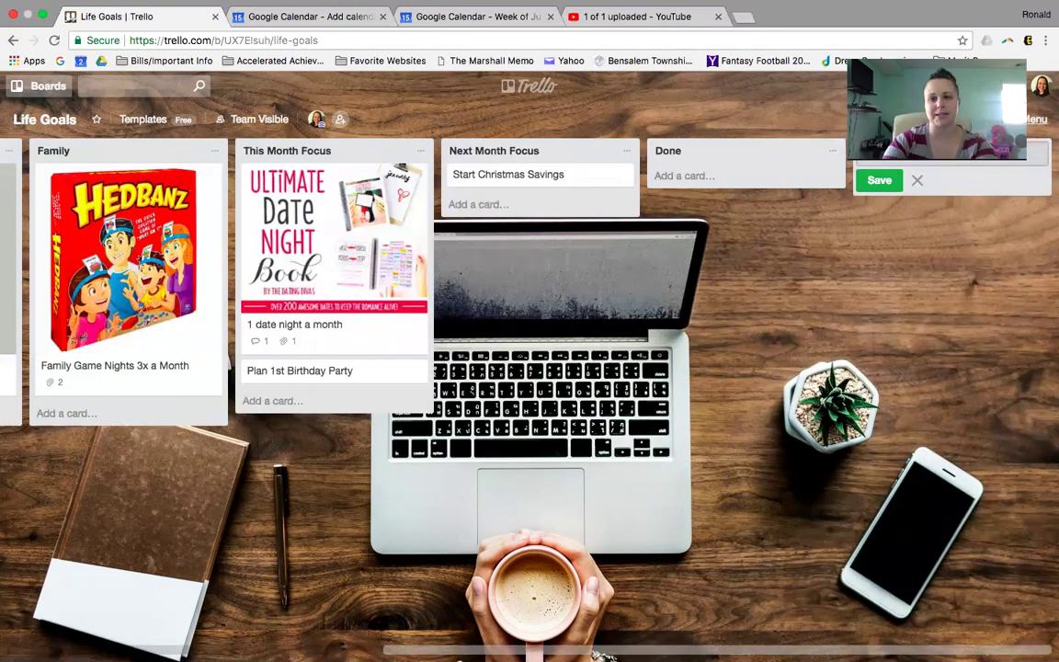
key(Return)
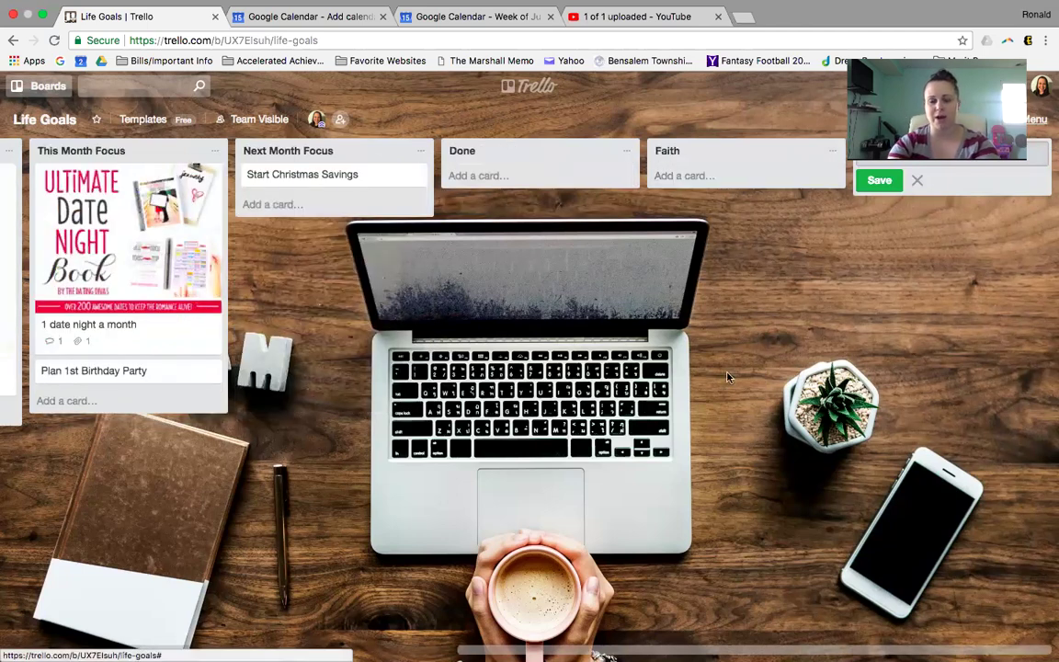
Add the card 'Attend Church 1x a Week' to the Faith list and open its details
click(689, 177)
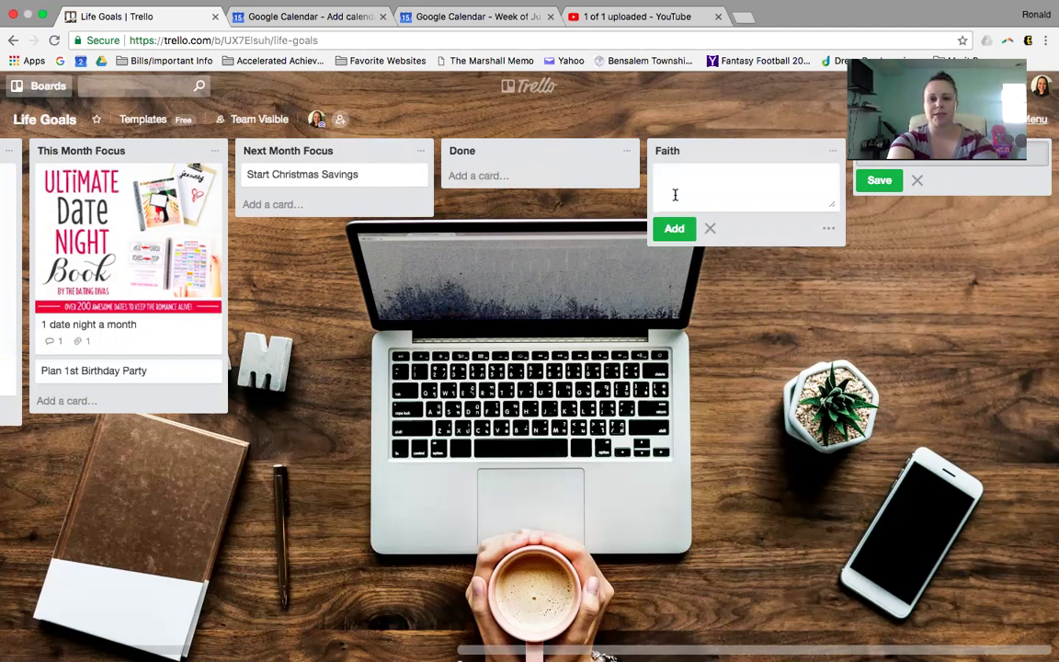
text(Attend Church )
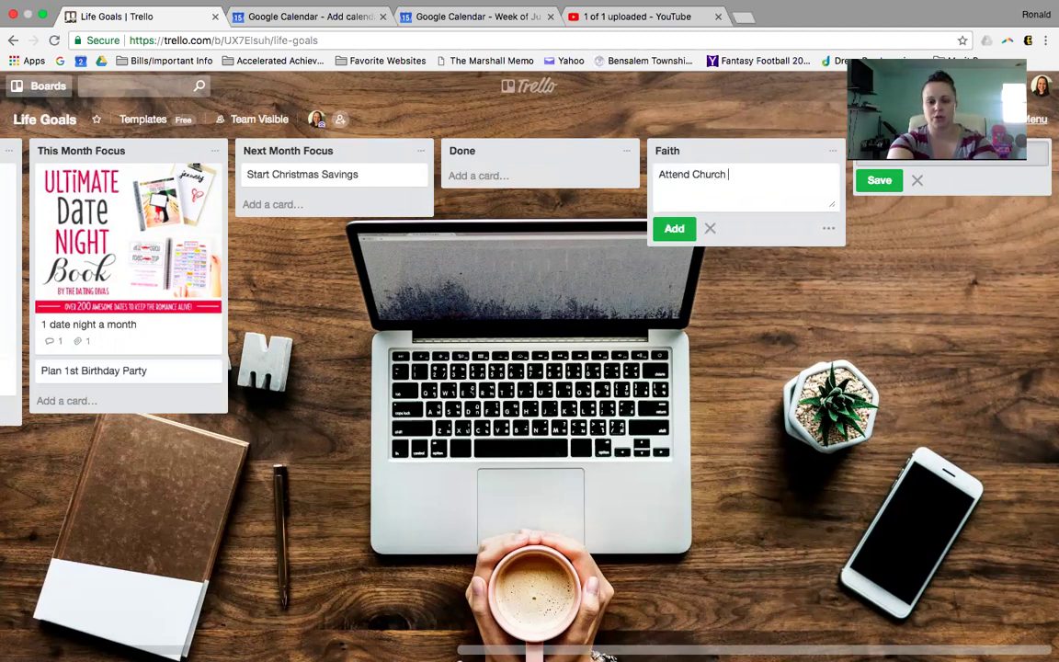
text(1x)
key(BackSpace)
key(BackSpace)
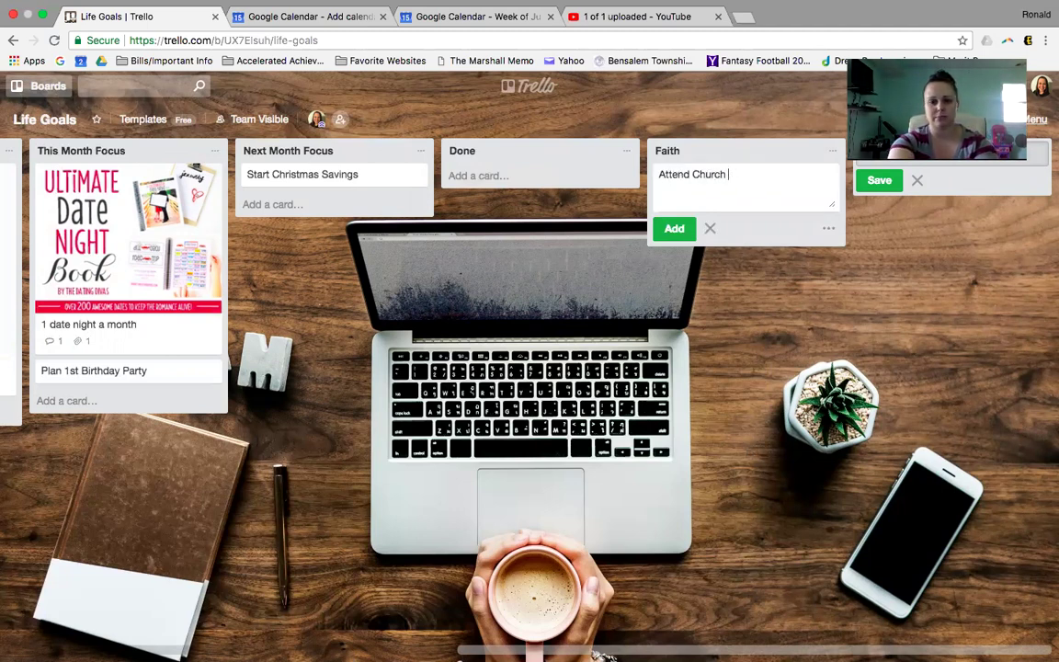
text(1x)
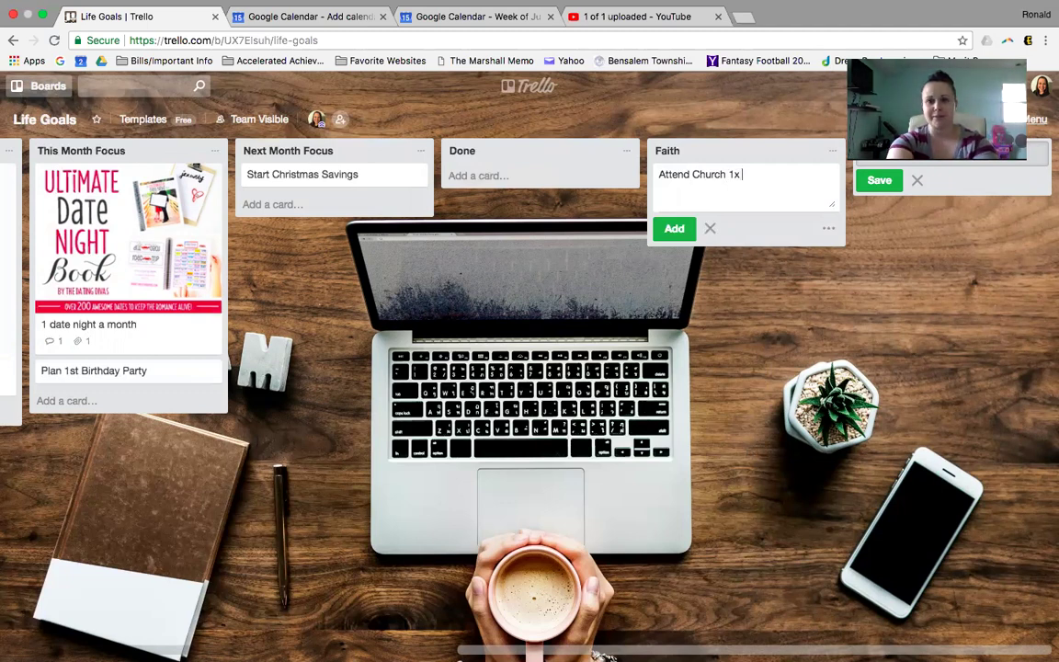
text( a Week)
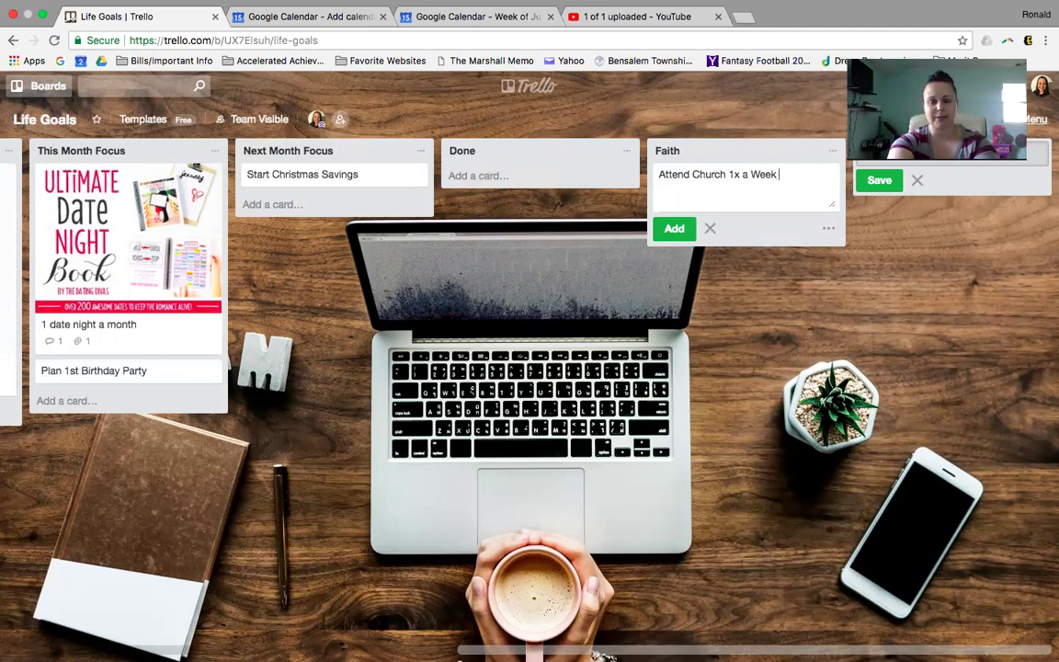
key(Return)
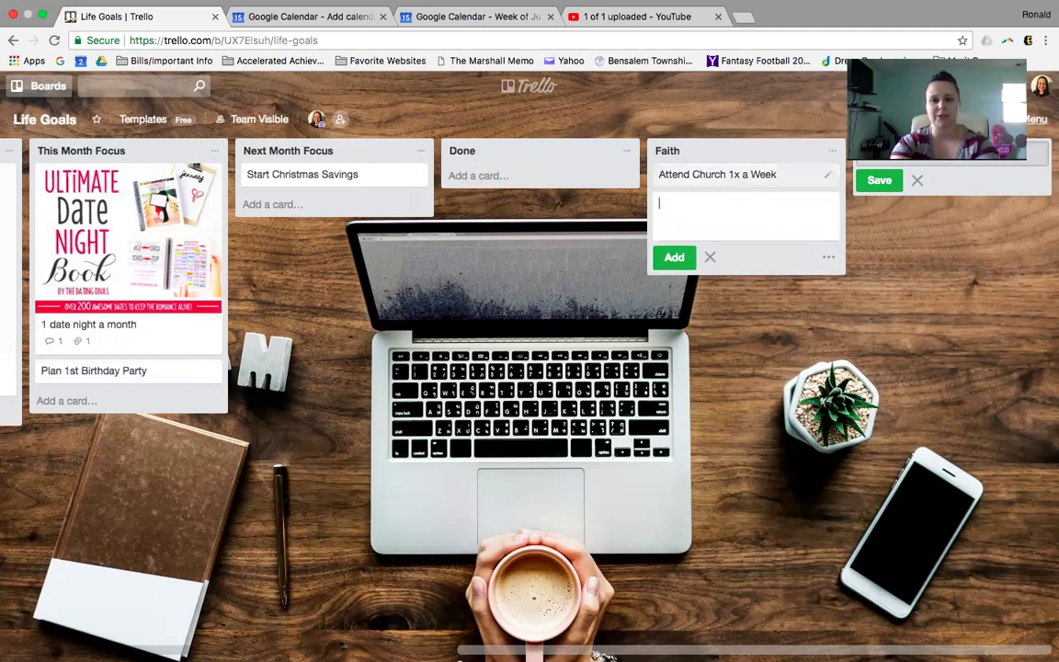
click(700, 177)
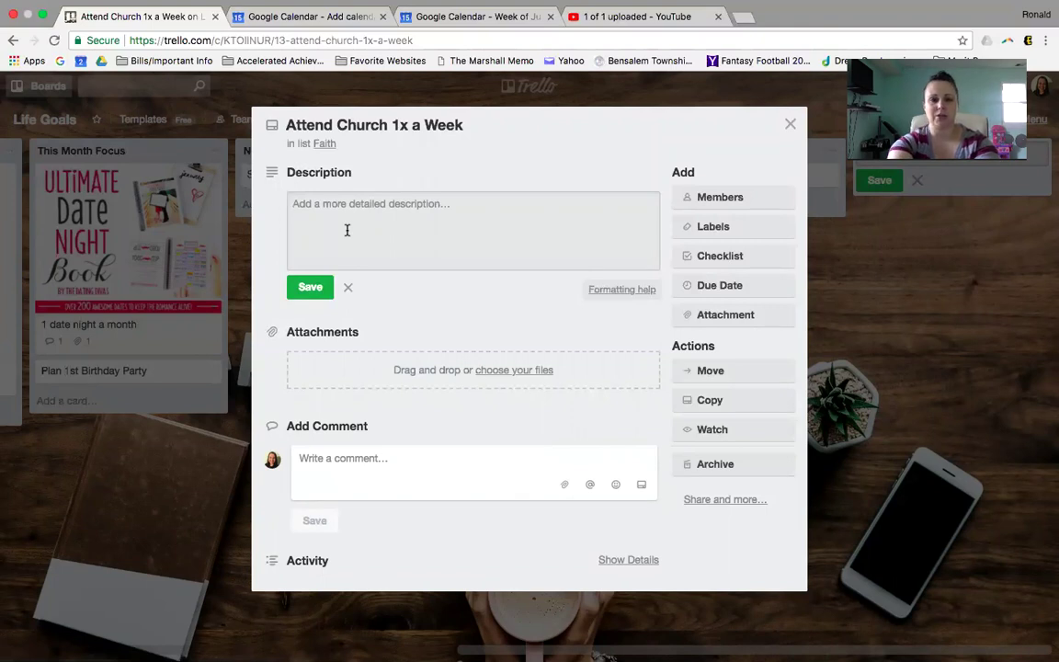
Save a description reading 'Service Sundays 9:30 AM- 11:00 AM' followed by the church's street address
text(Service)
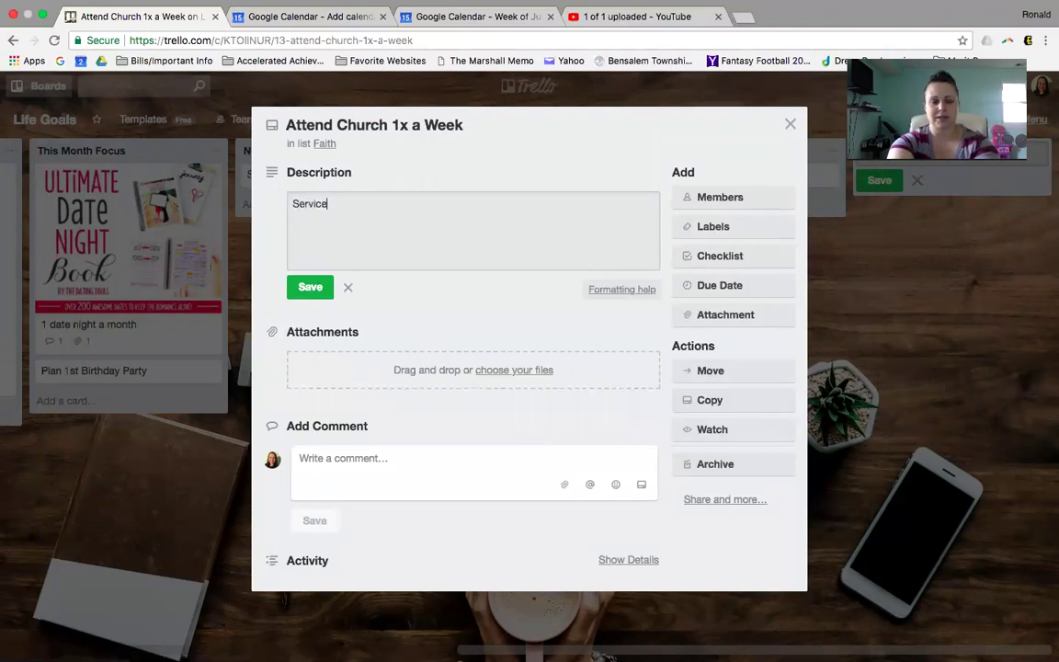
text( Sundays)
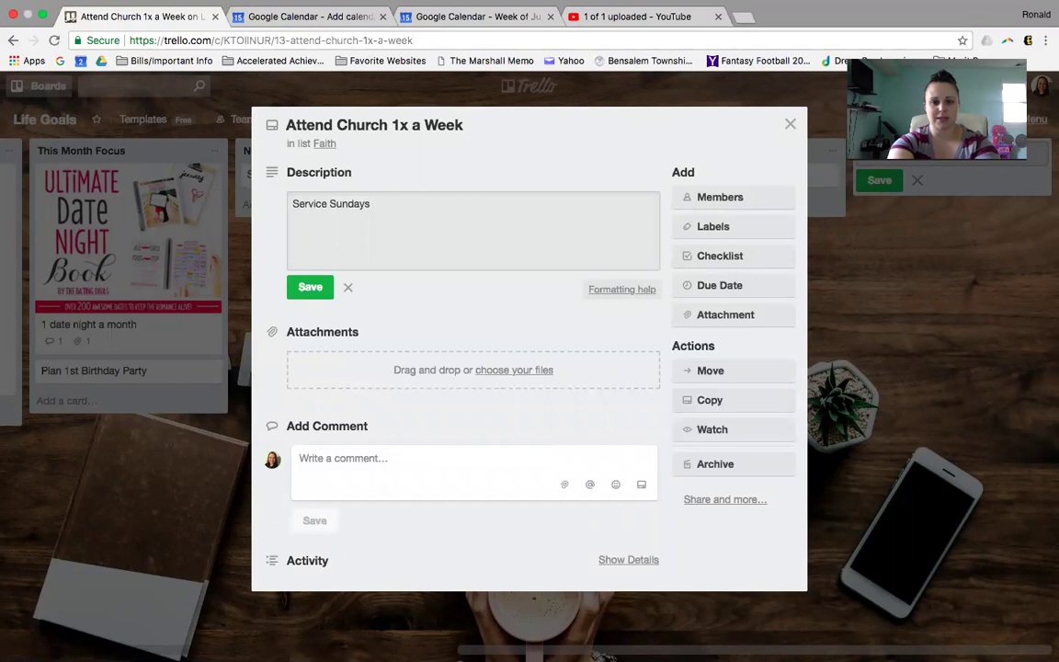
text( 9:30 AM-)
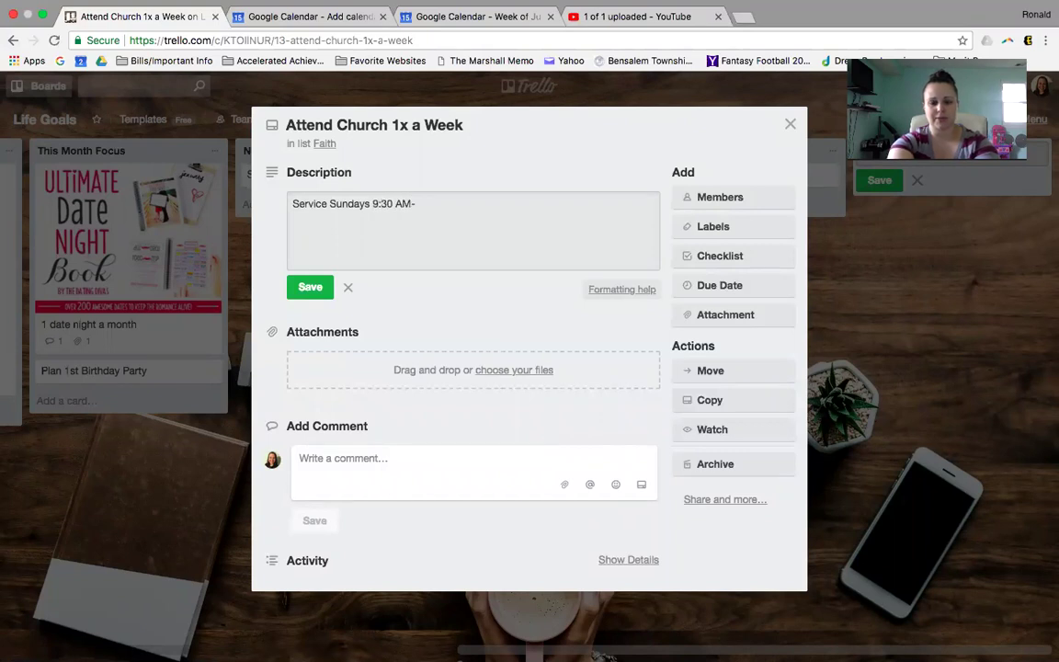
text( 11:00 AM)
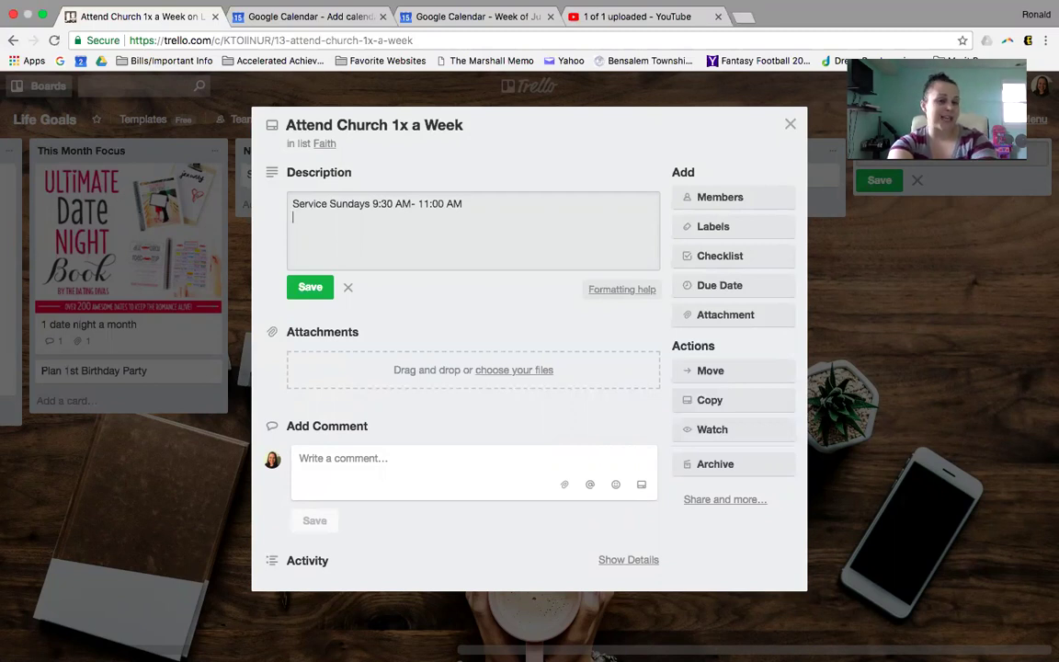
key(Return)
text(115 S)
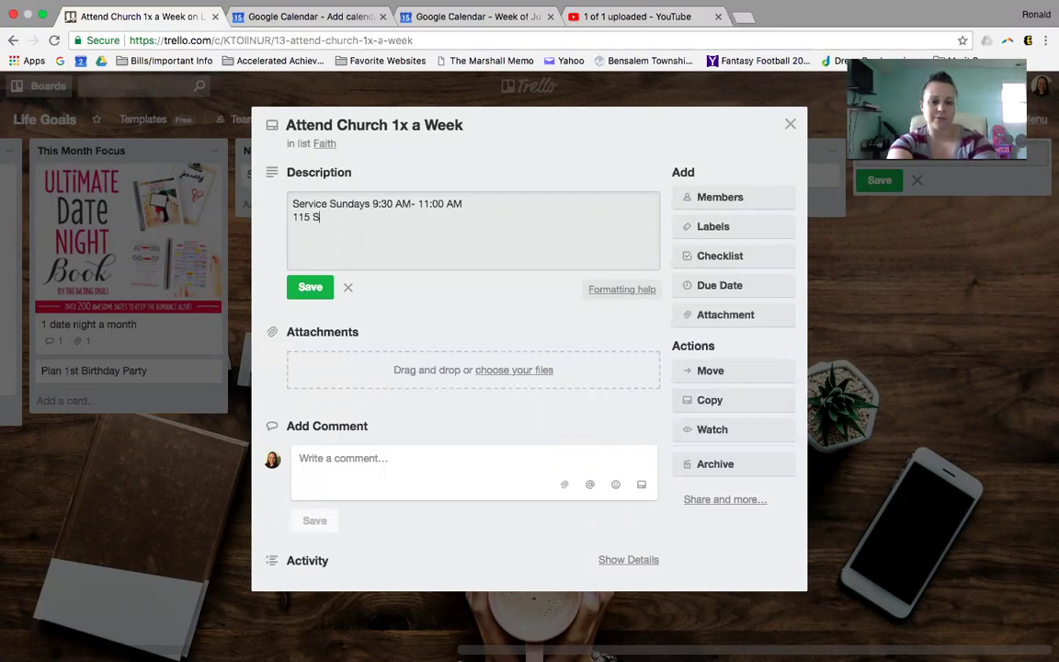
text(treet Road)
key(Return)
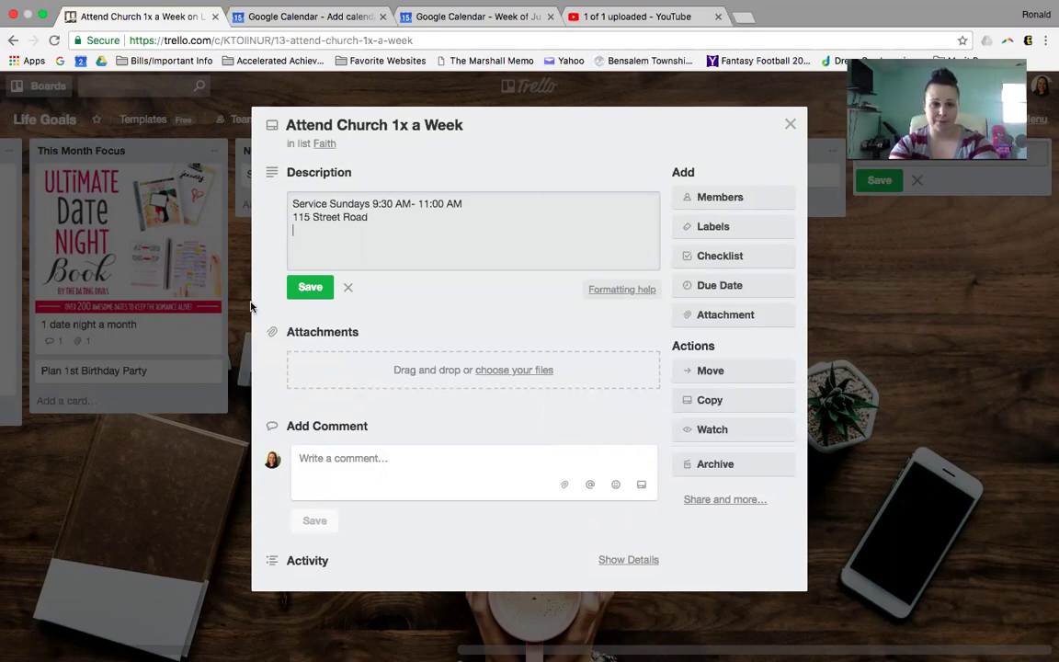
click(314, 286)
click(351, 389)
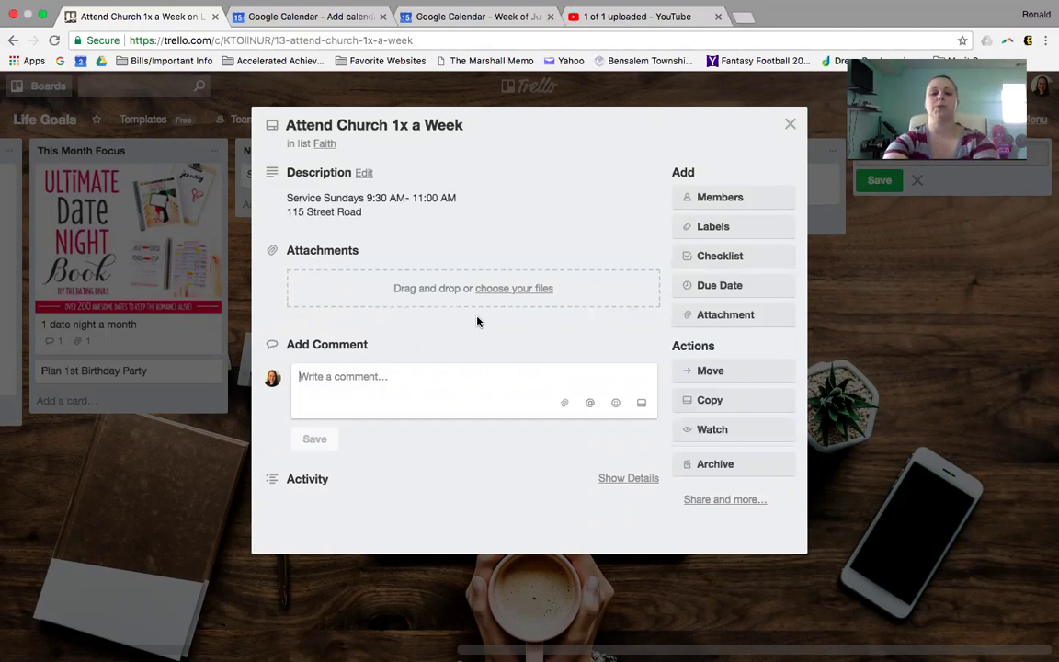
Post the two-line comment '6/15: God is always there for you.' / 'Hills and Valleys (song)'
text(6/15)
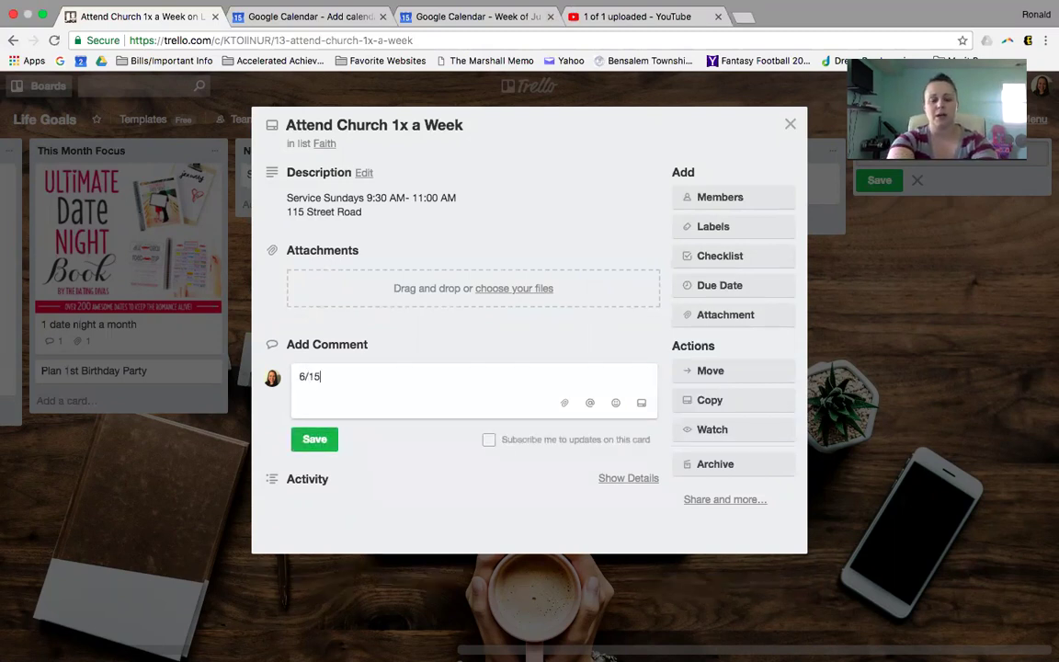
text(: G)
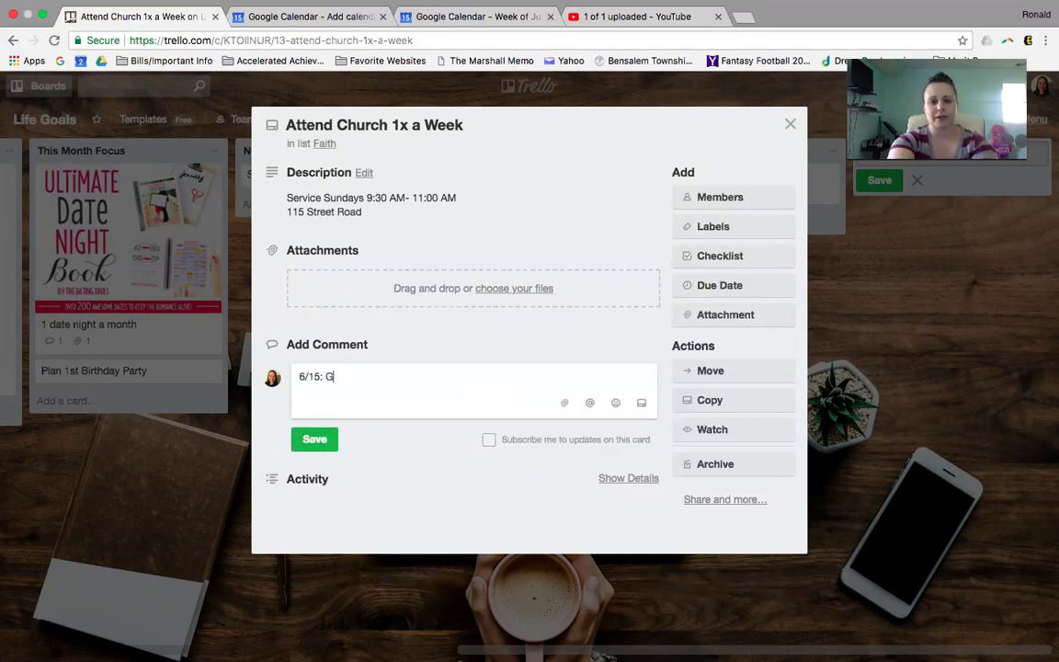
text(od i)
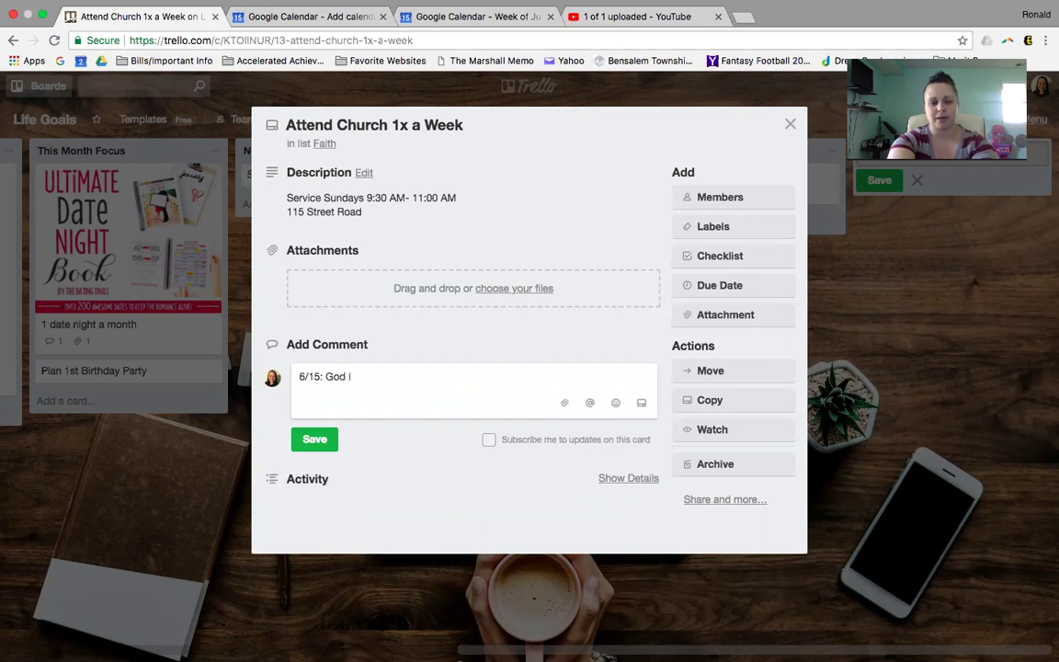
text(s always there for )
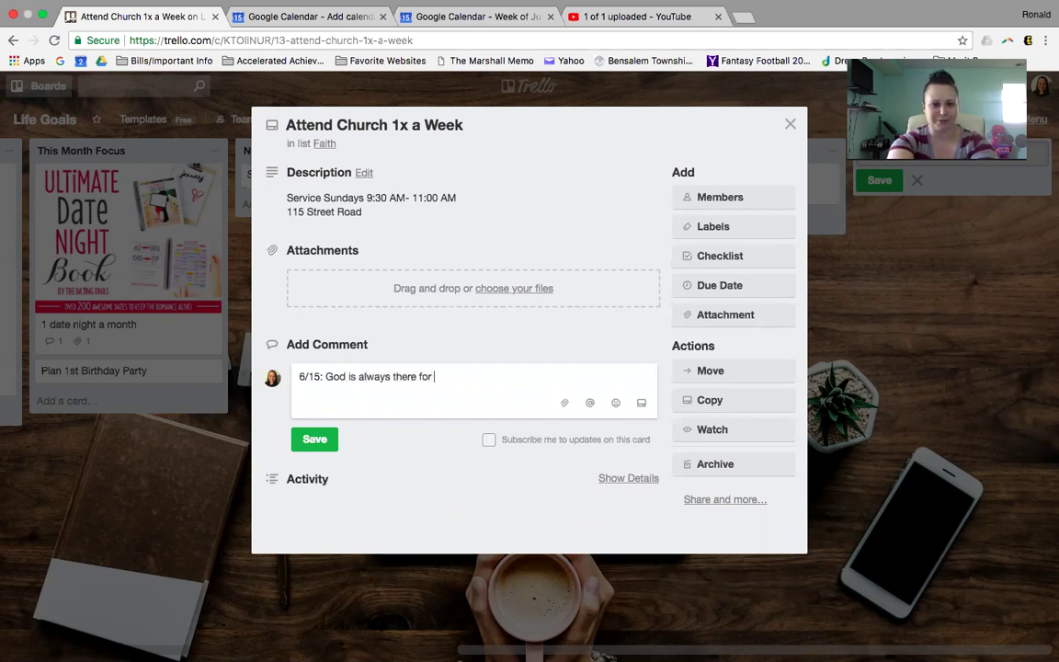
text(you.)
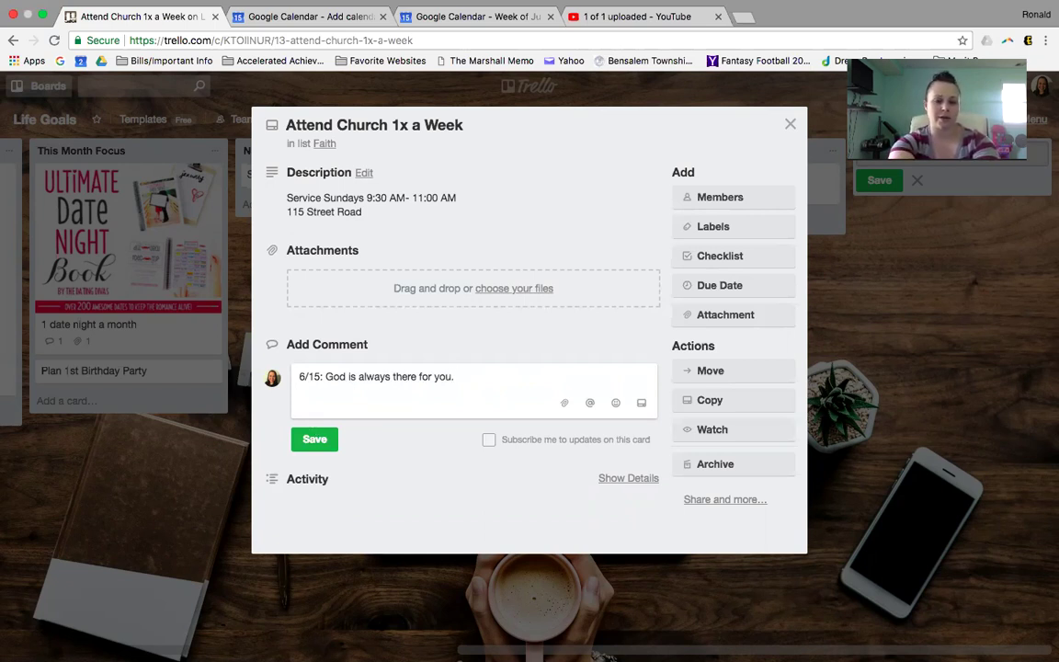
key(Return)
text(Hi)
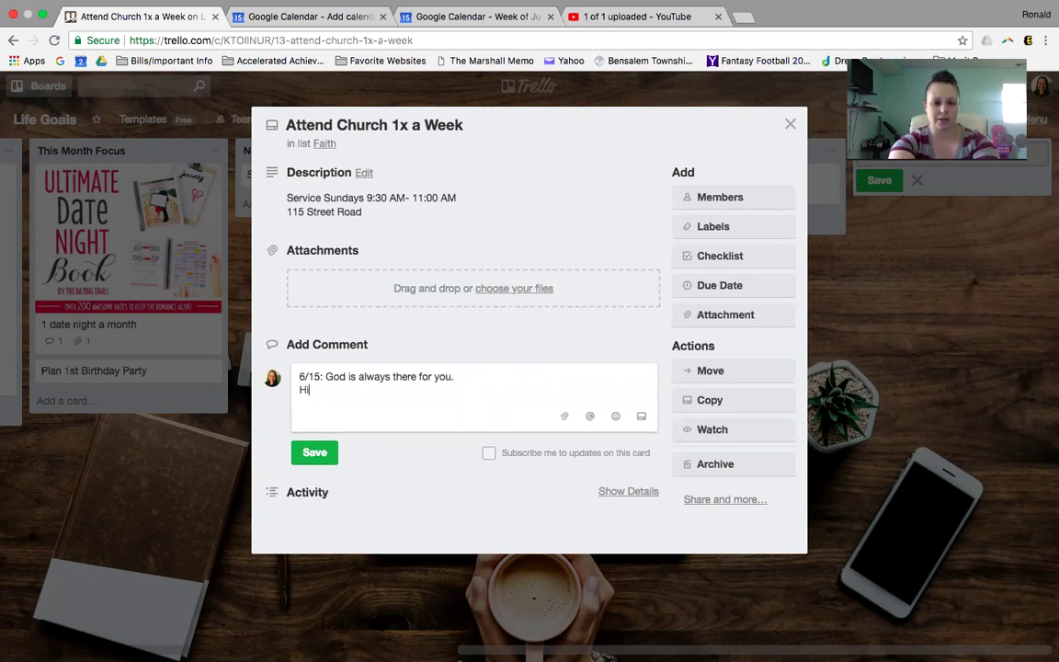
text(lls and Valleys)
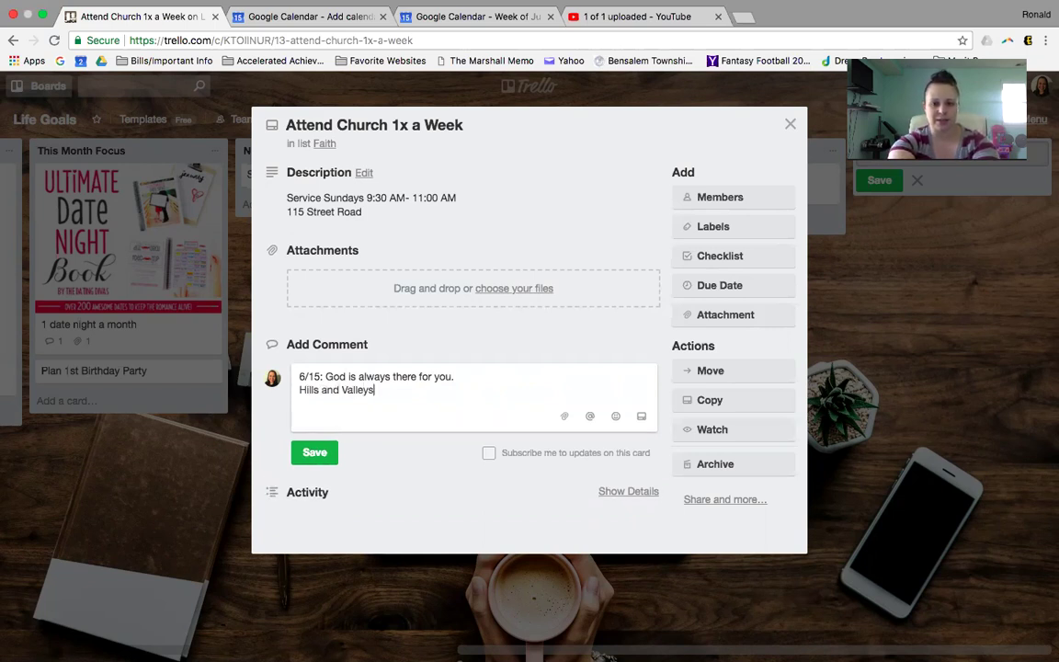
text( (song)
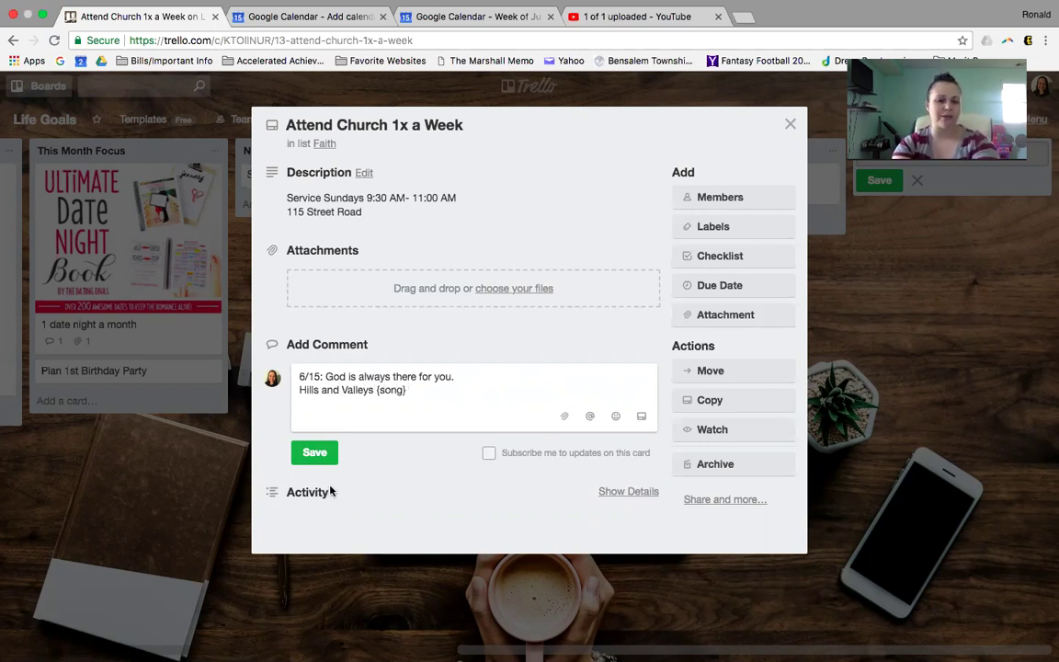
click(313, 454)
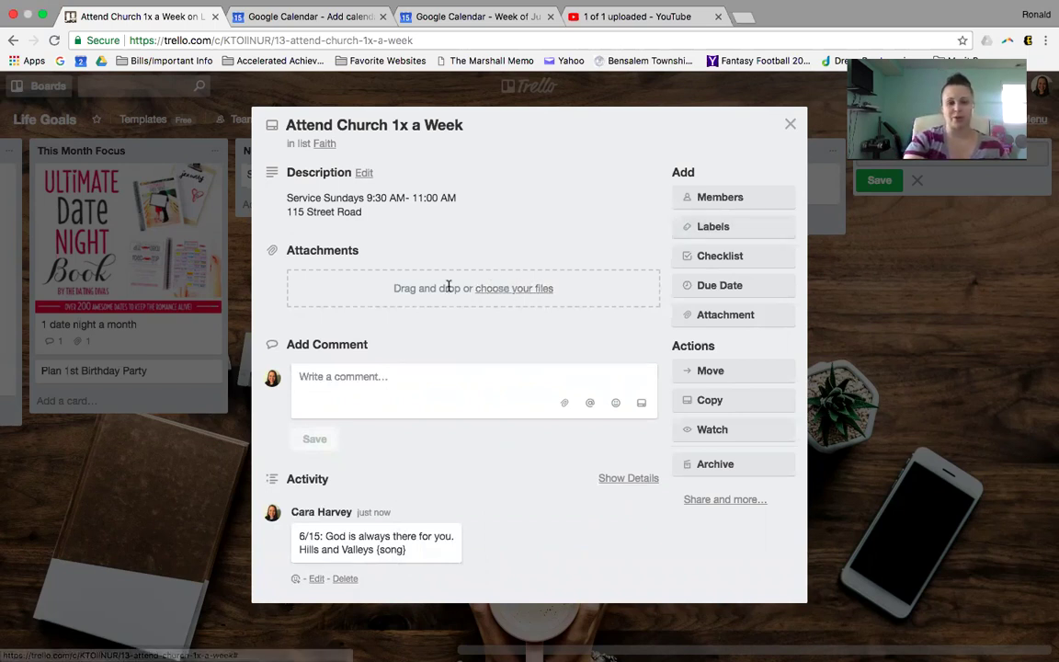
click(713, 314)
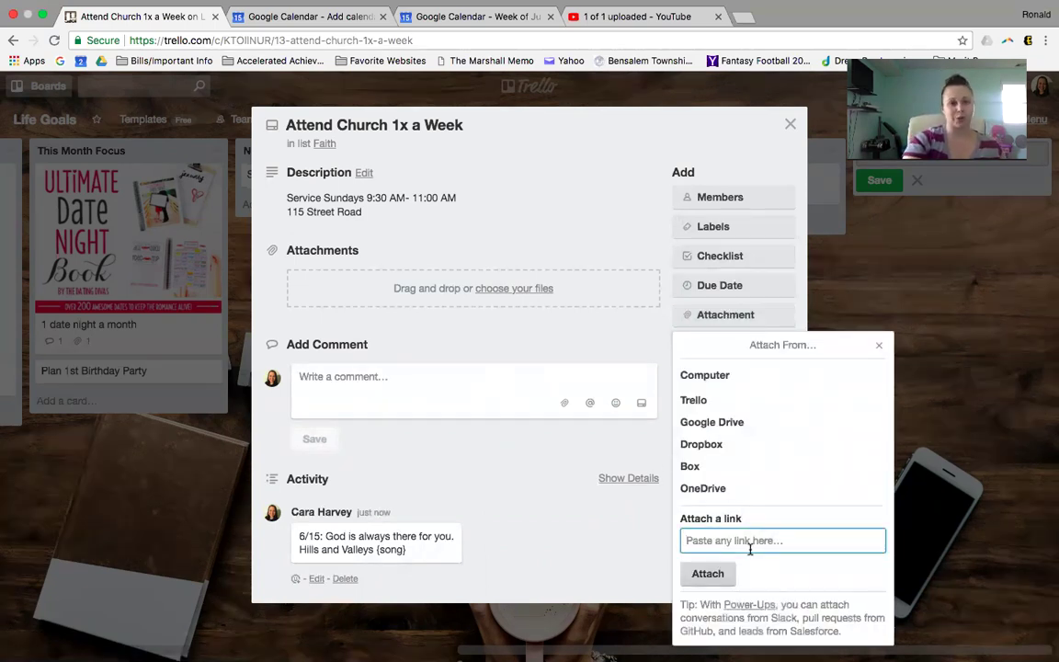
click(880, 348)
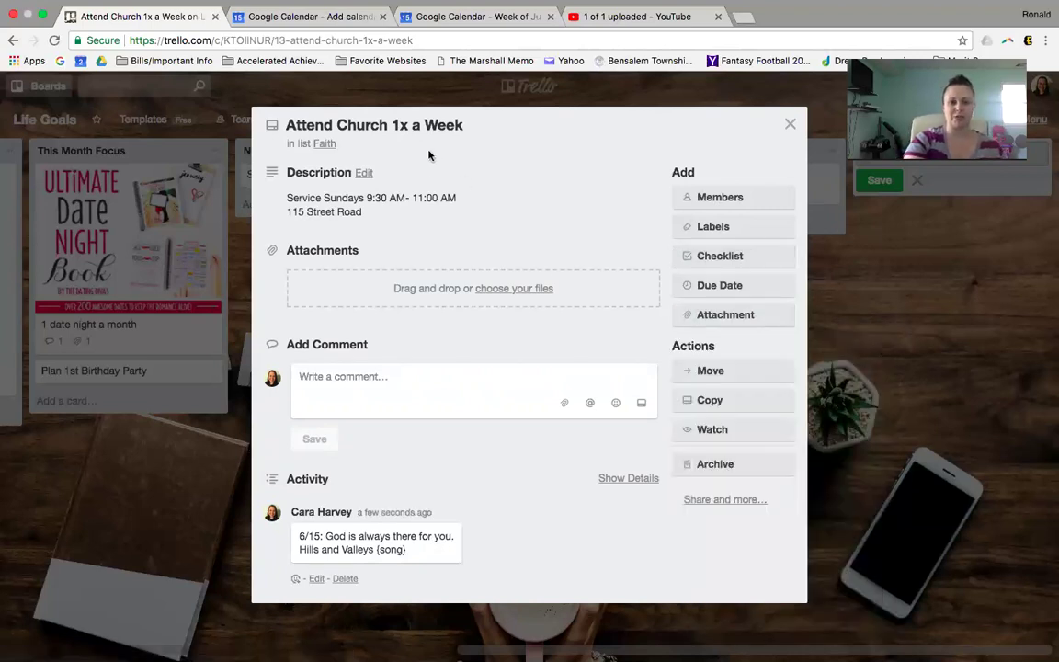
Add a 'Week' checklist with items 1/1, 1/8 and 1/15 to the church card
click(752, 253)
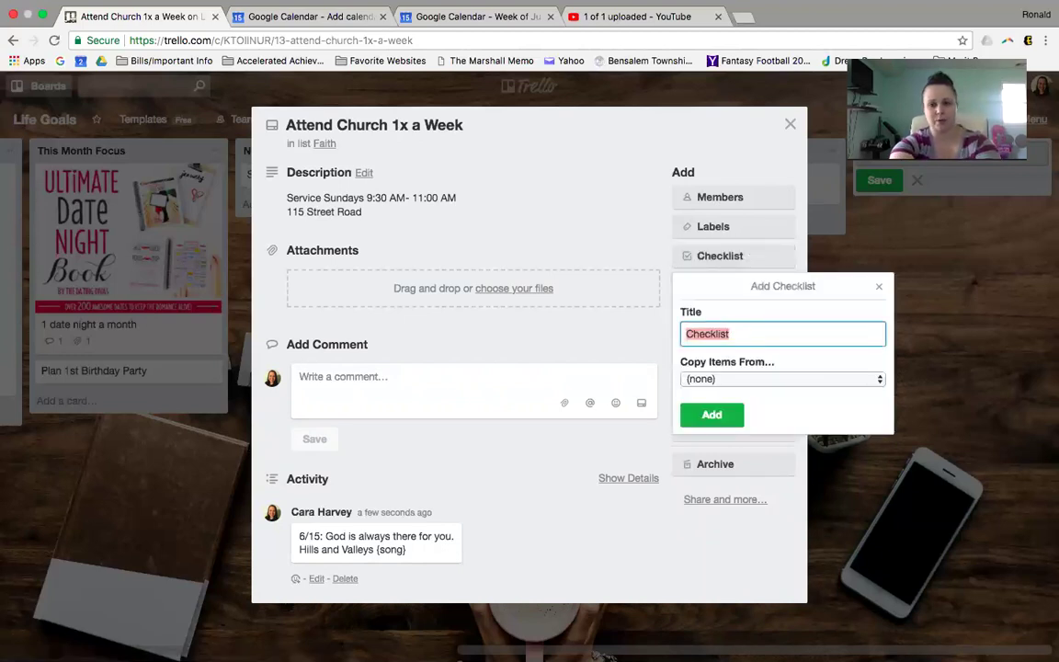
text(Week)
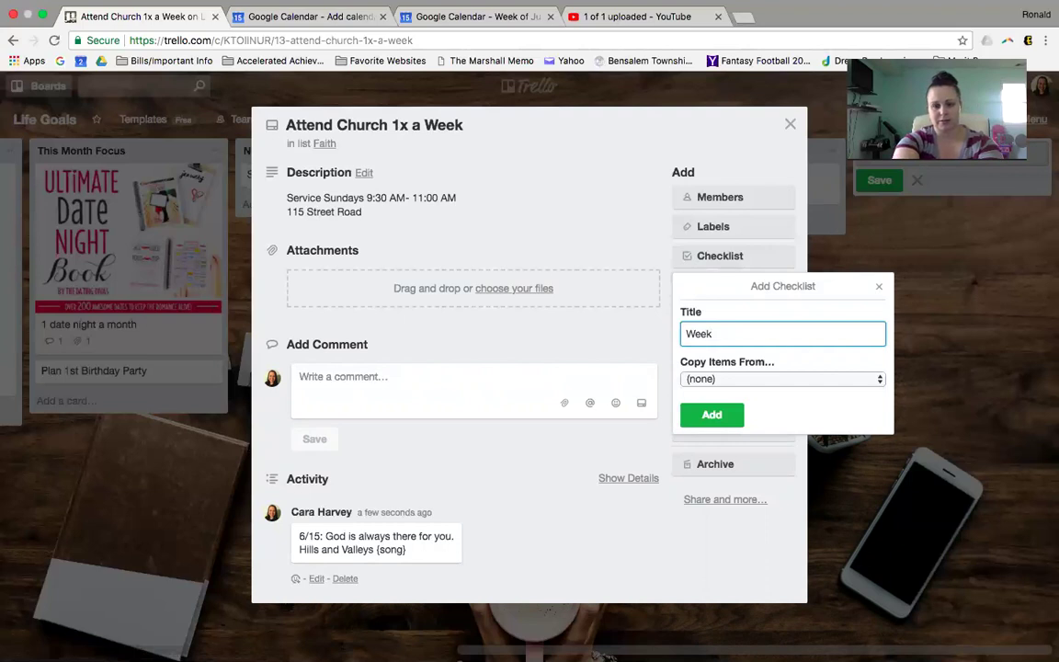
key(Return)
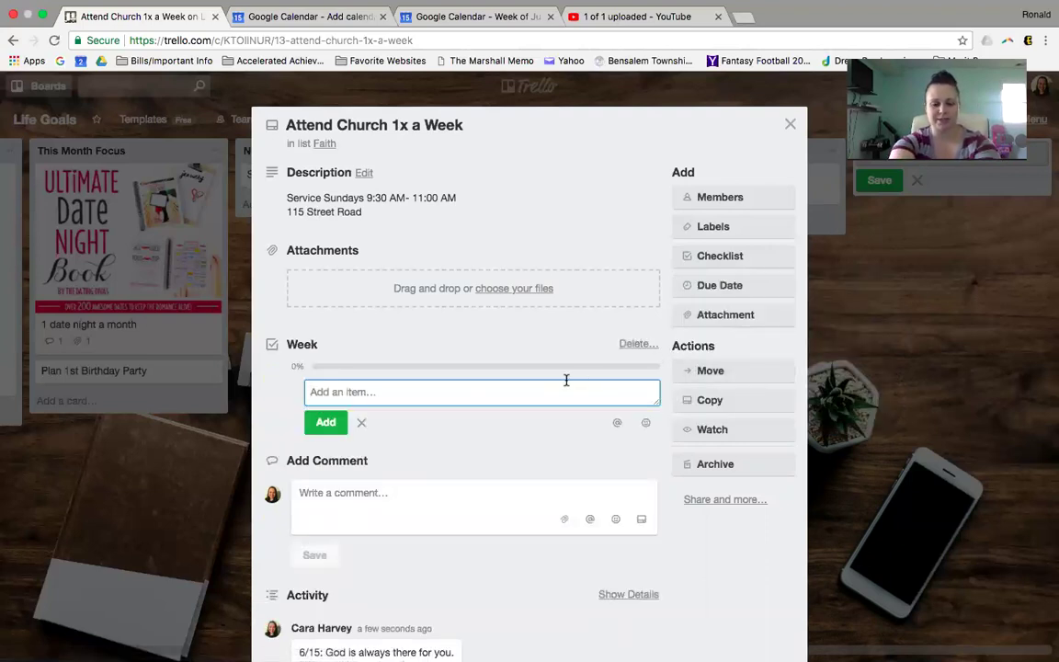
text(1/1)
key(Return)
text(1/)
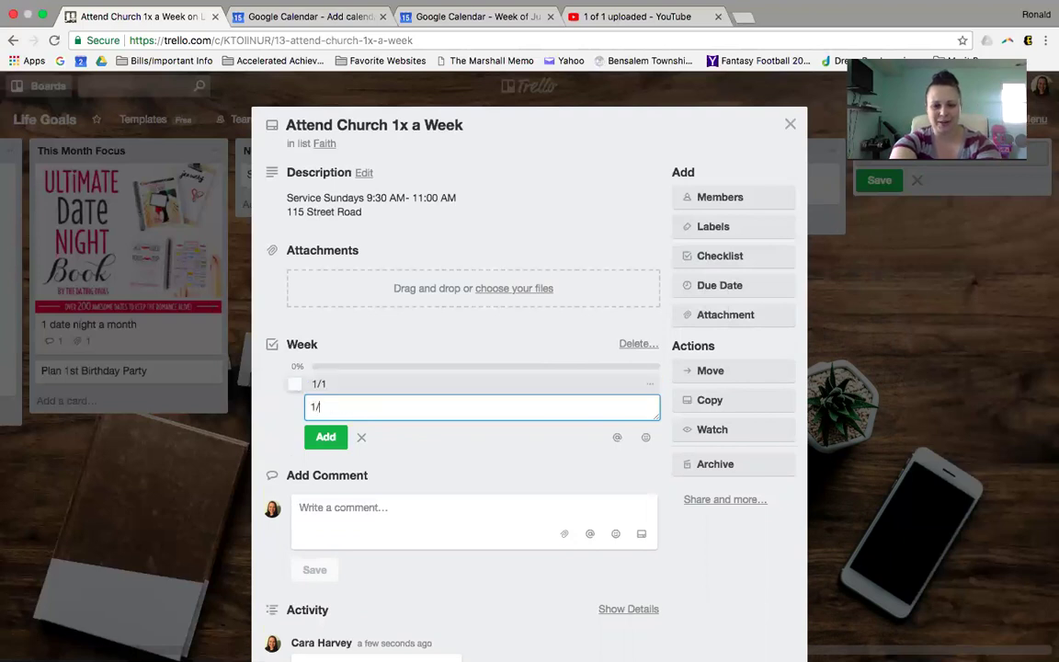
text(8)
key(Return)
text(15)
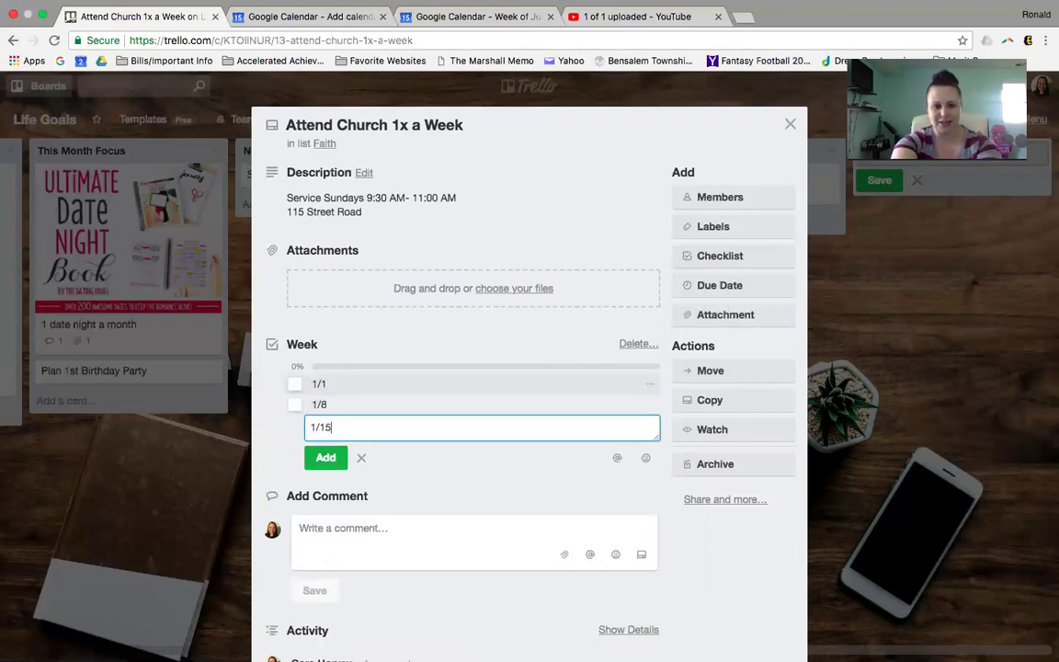
text(/15)
key(Return)
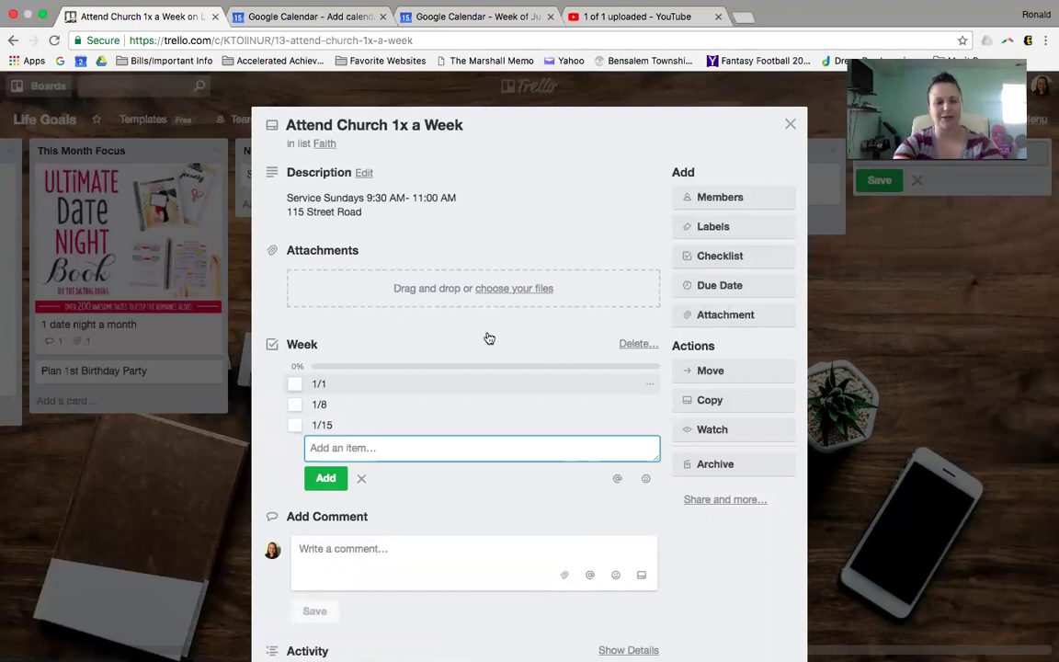
Tick off the 1/1 and 1/8 items, then close the card
click(318, 390)
click(297, 384)
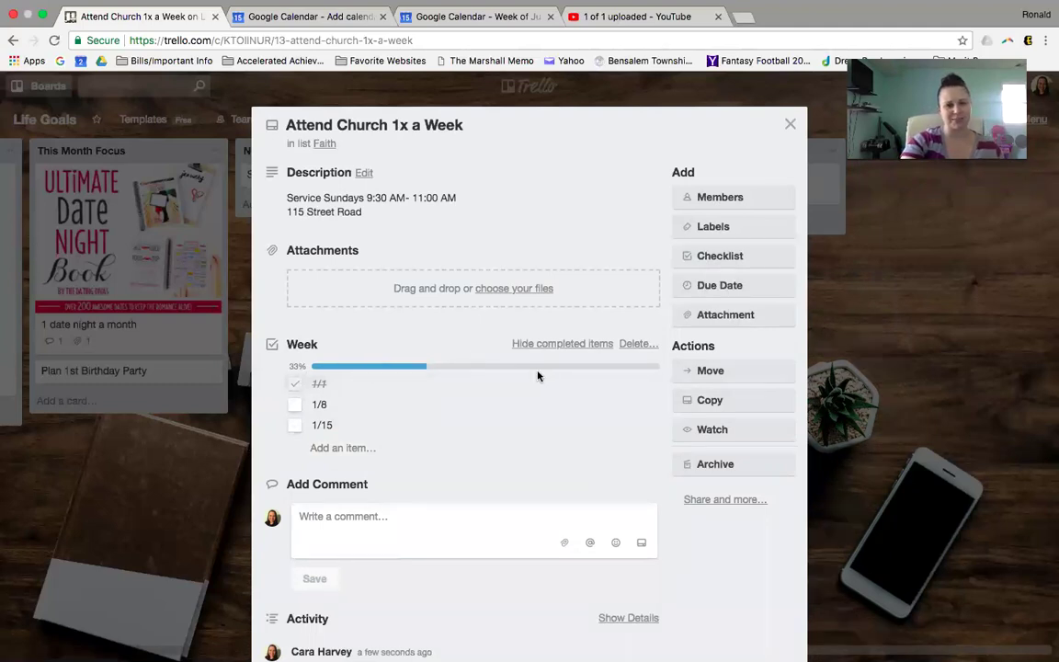
click(294, 408)
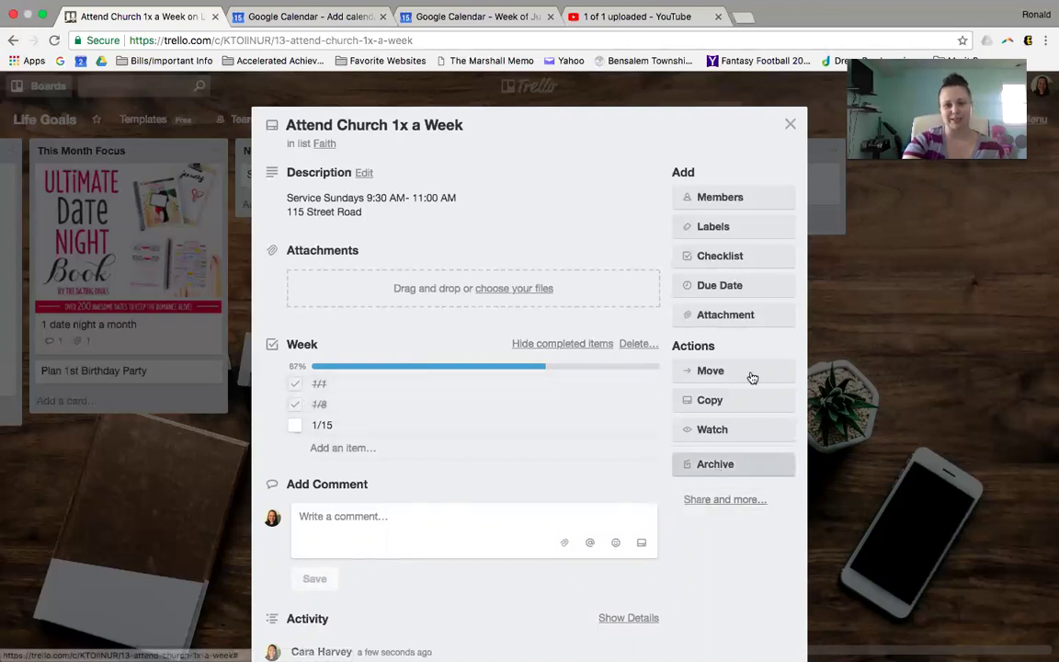
click(790, 123)
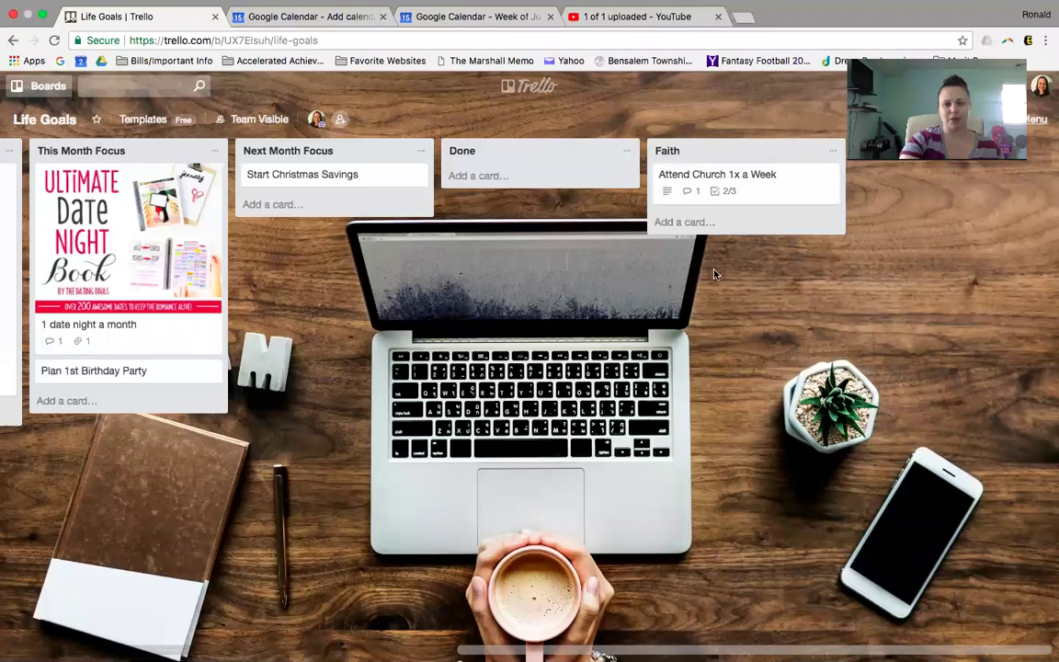
Add a 'Go on a missions trip' card below the church card in Faith
click(696, 223)
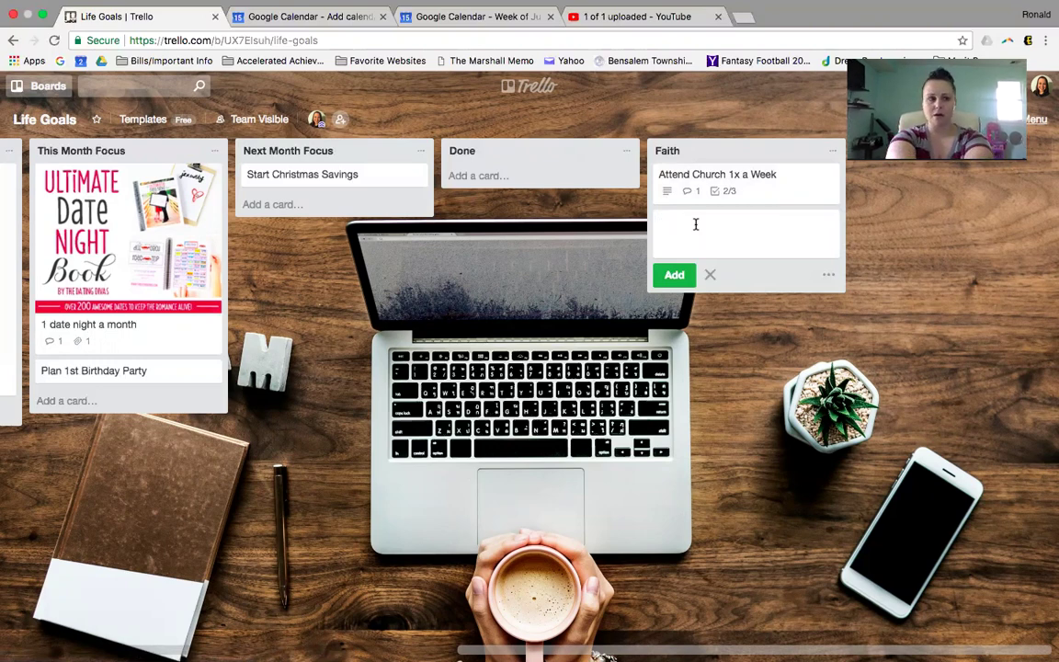
text(Go on a )
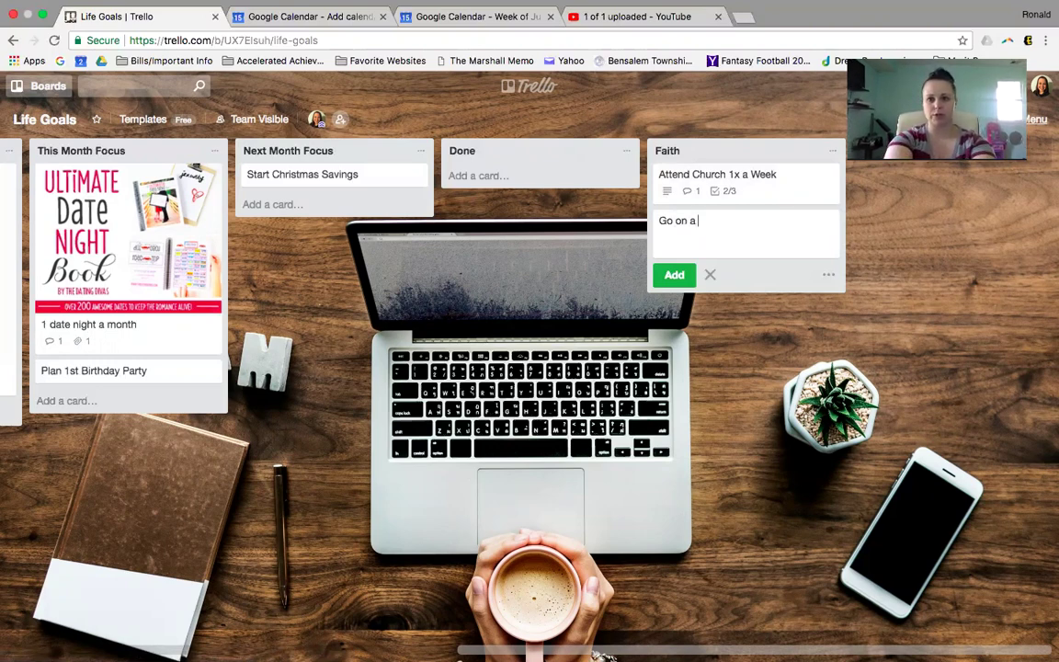
text(missions trip)
key(Return)
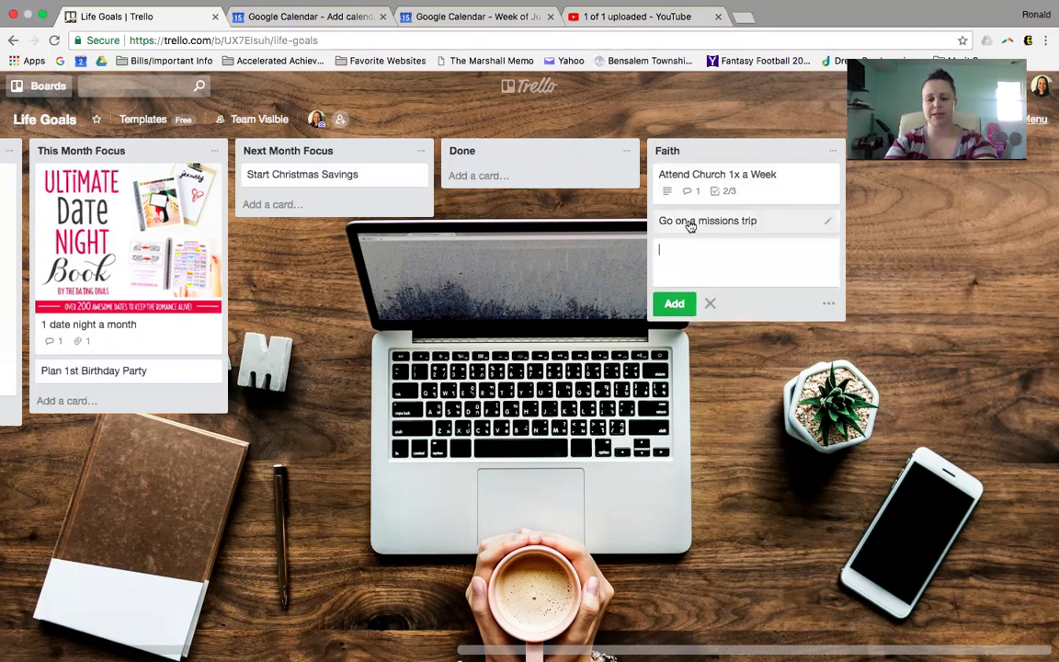
Open the missions trip card and create 'Things to Research' and 'Things to Do' checklists
click(733, 230)
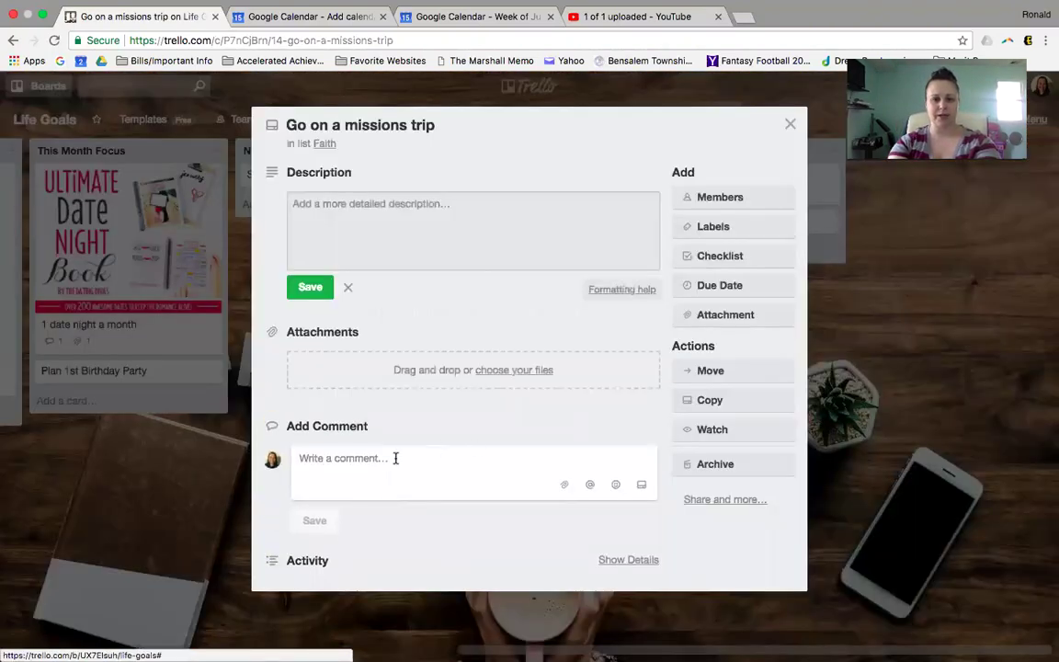
click(720, 260)
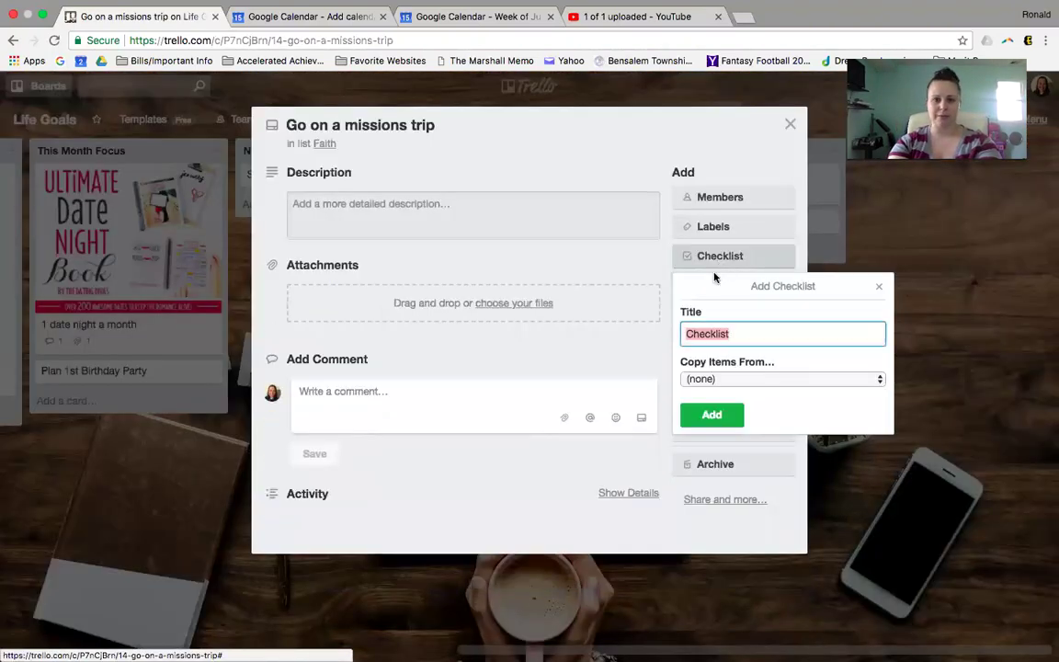
text(Things to Research)
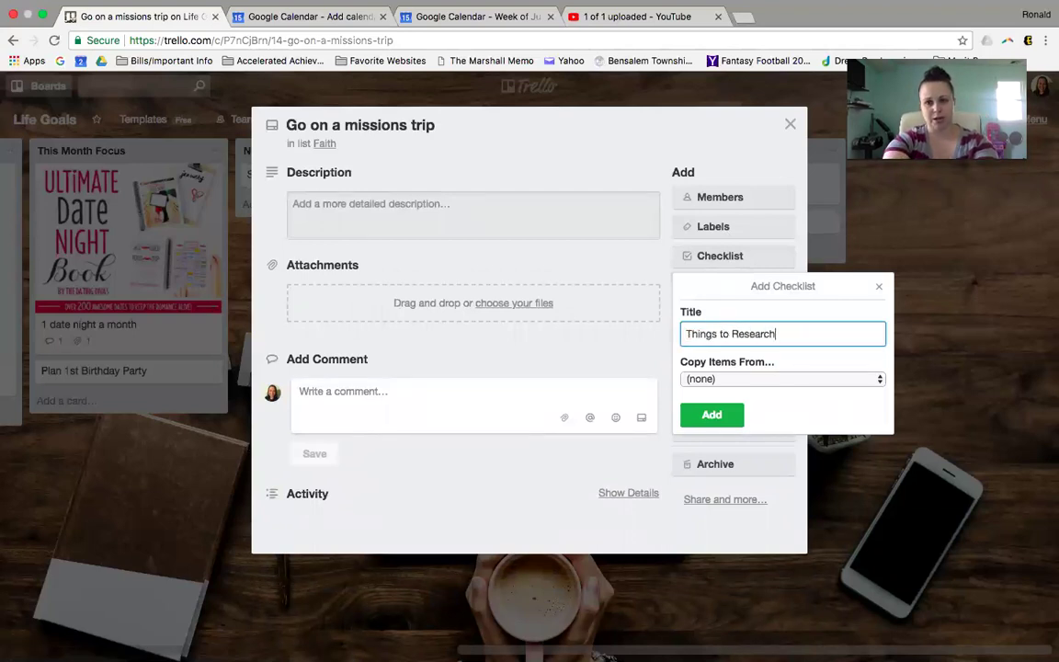
key(Return)
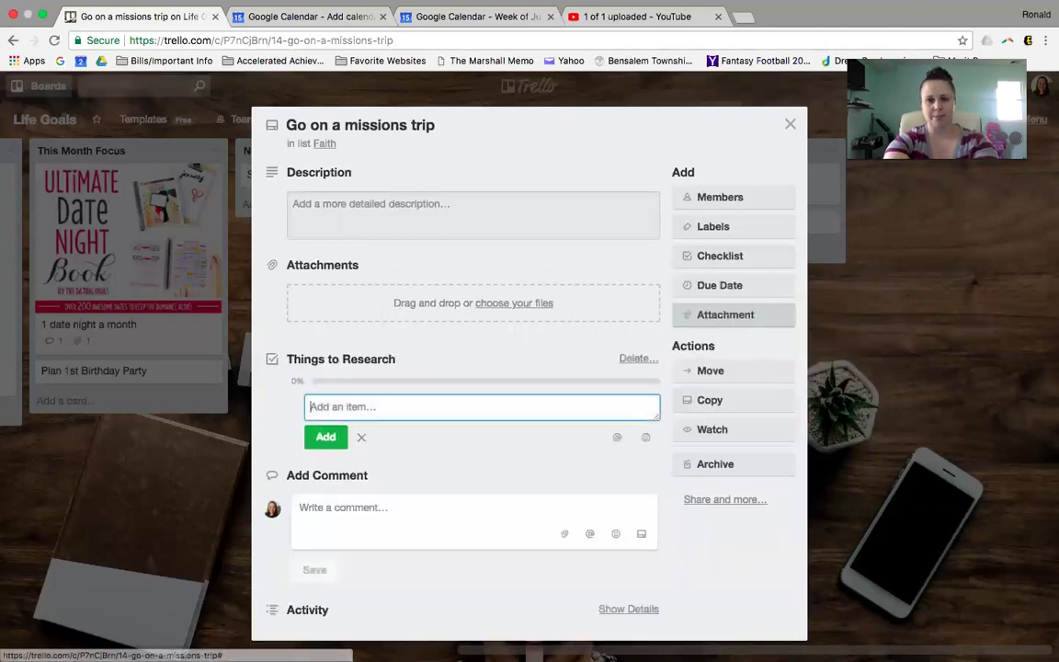
click(740, 259)
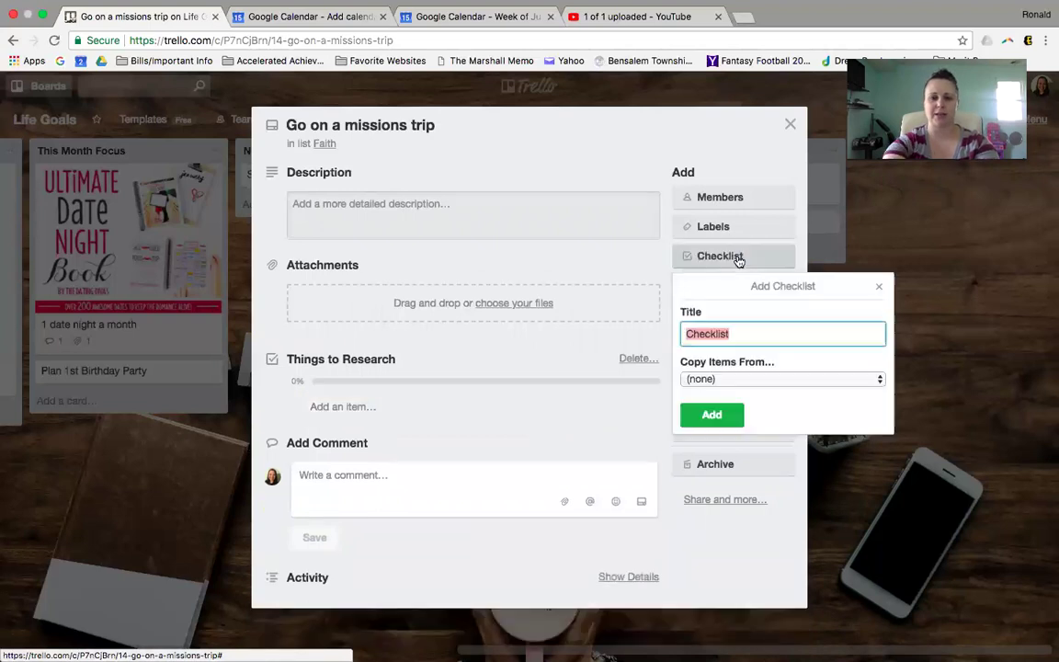
text(Things to Do)
key(Return)
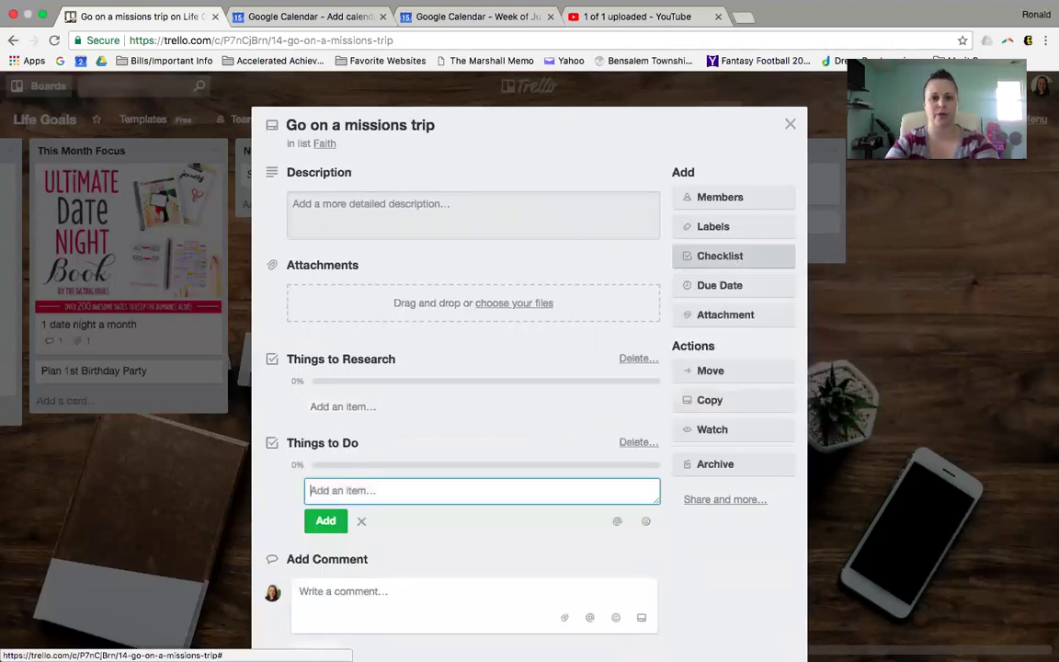
Fill Things to Research with 'where am I needed', 'how much does it cost' and 'what to pack'
click(351, 405)
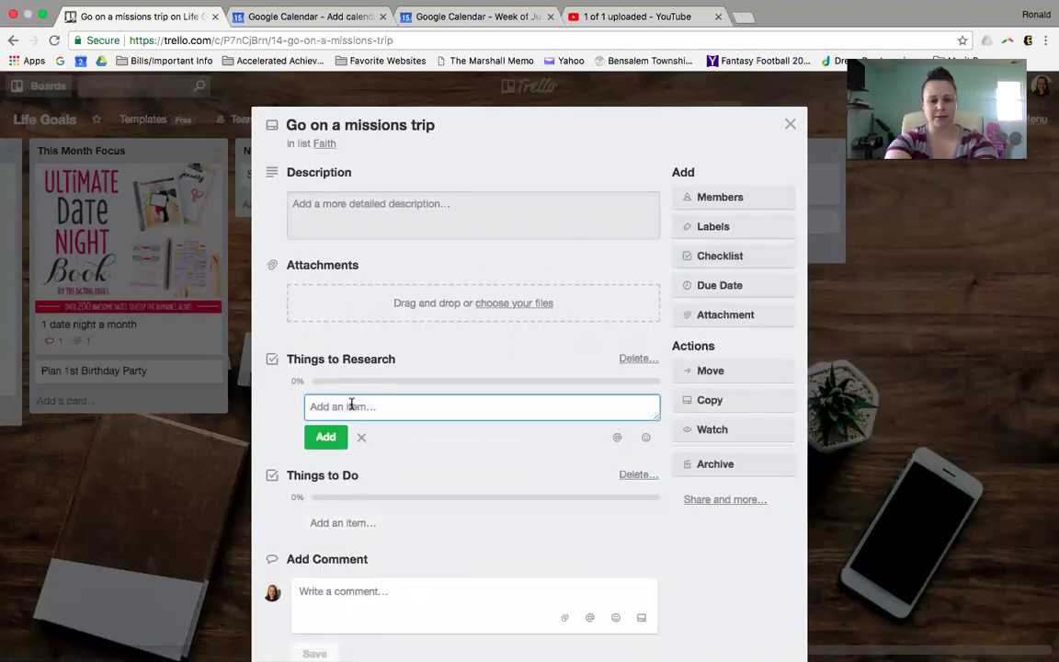
text(where)
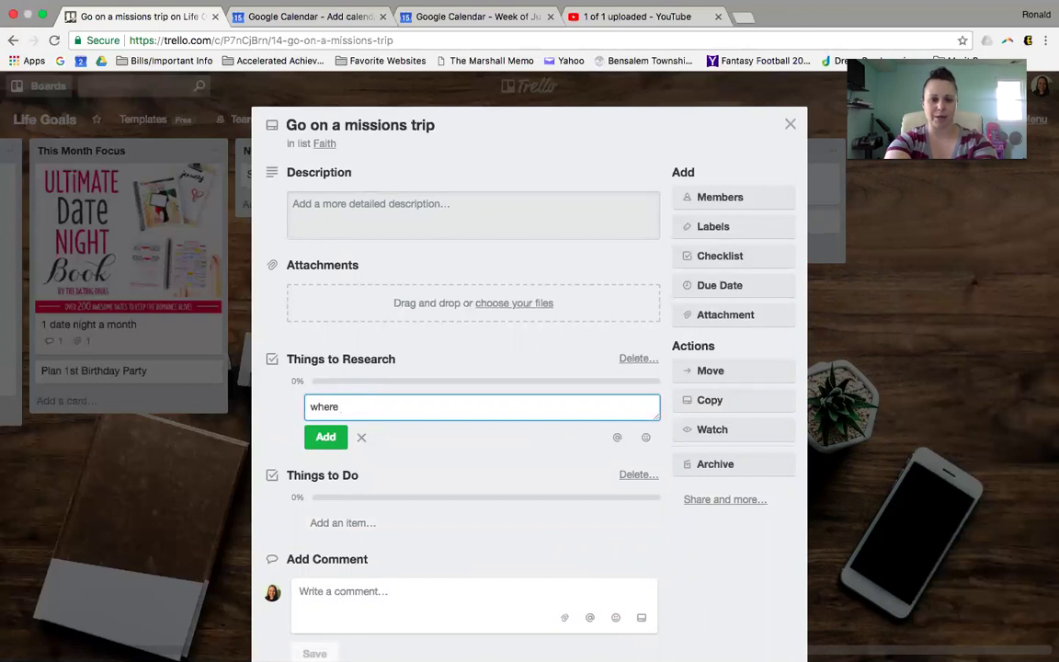
text( am I needed)
key(Return)
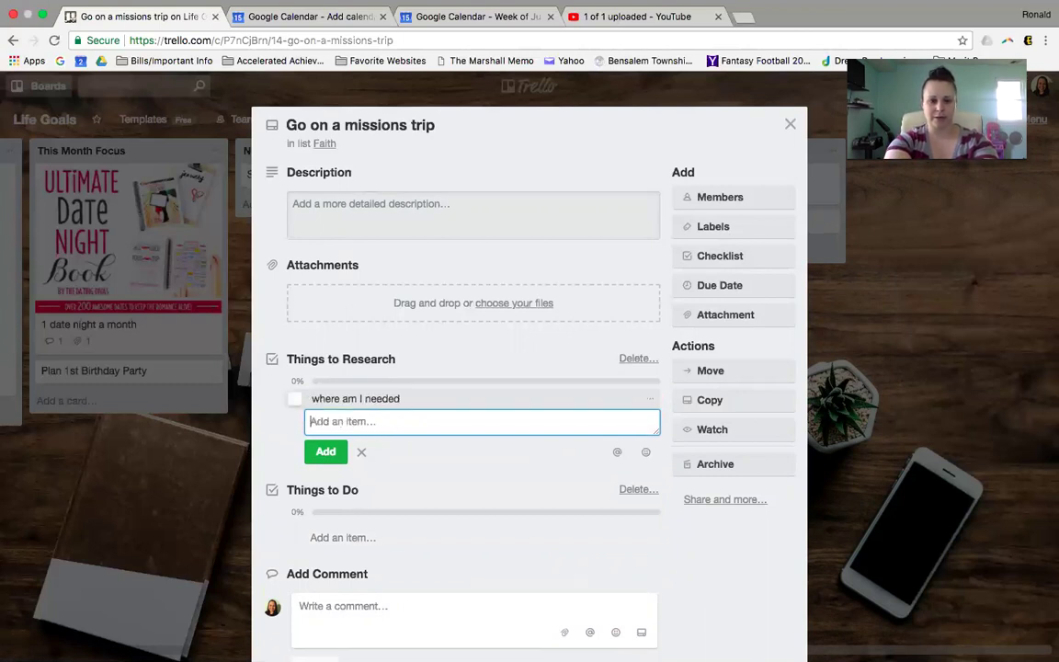
text(how much does it cost)
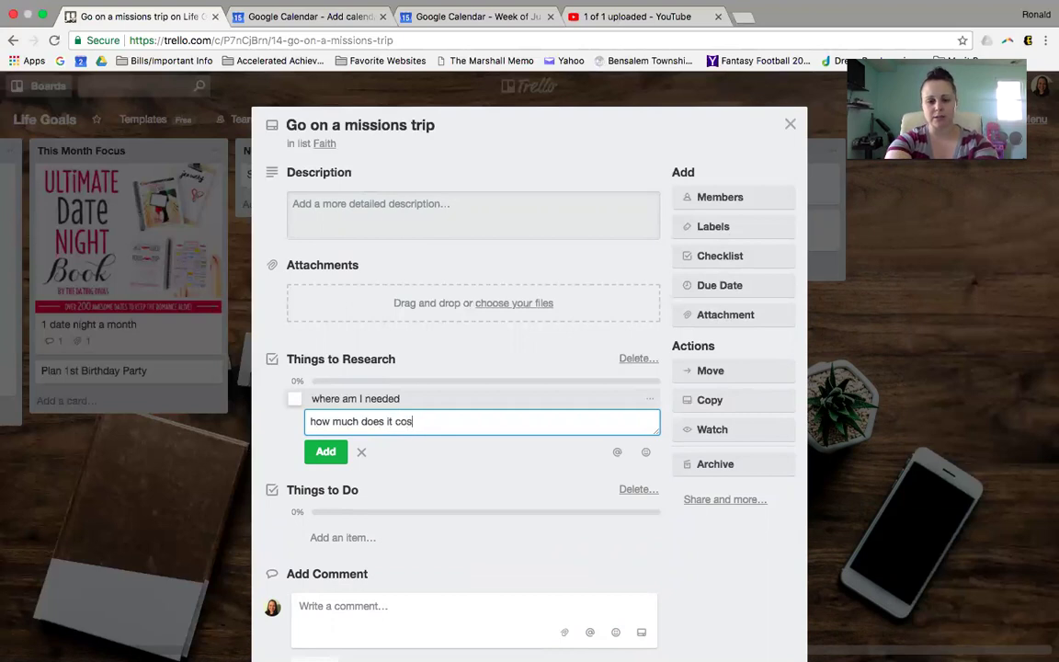
key(Return)
text(what to pack)
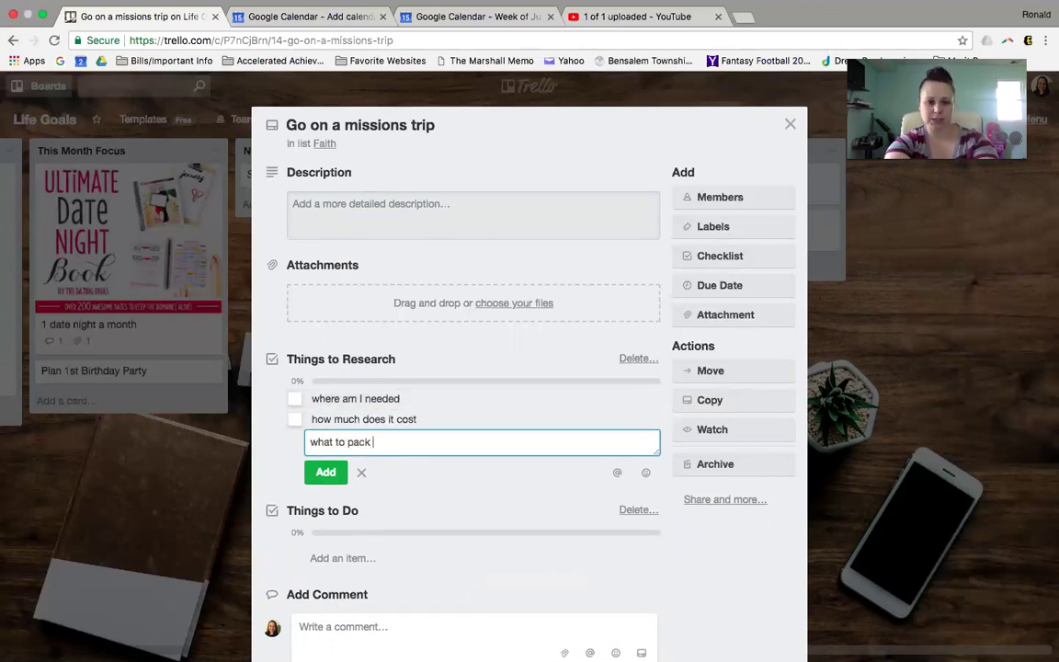
key(Return)
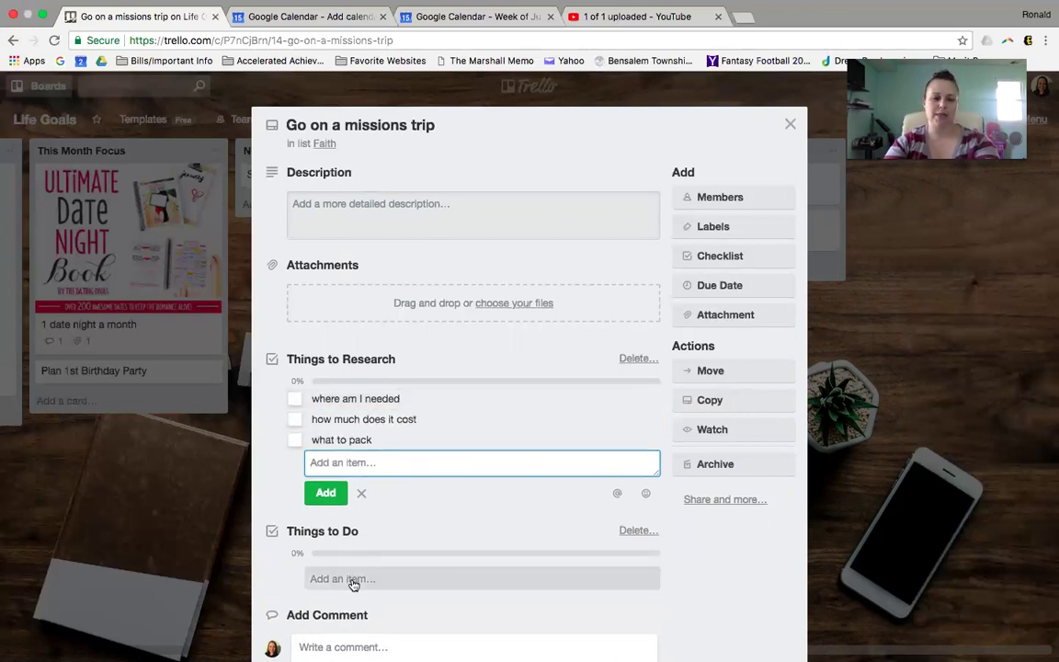
Fill Things to Do with 'Talk to missions director at church', 'Check out flights', 'Get a passport'
click(354, 578)
text(Tal)
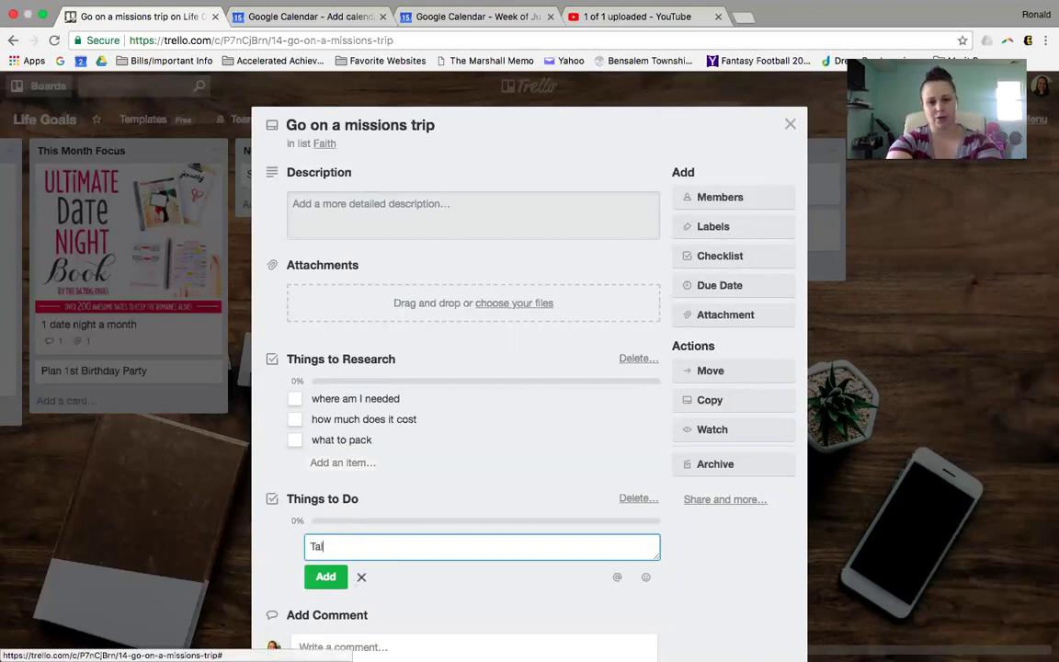
text(k to missions direct)
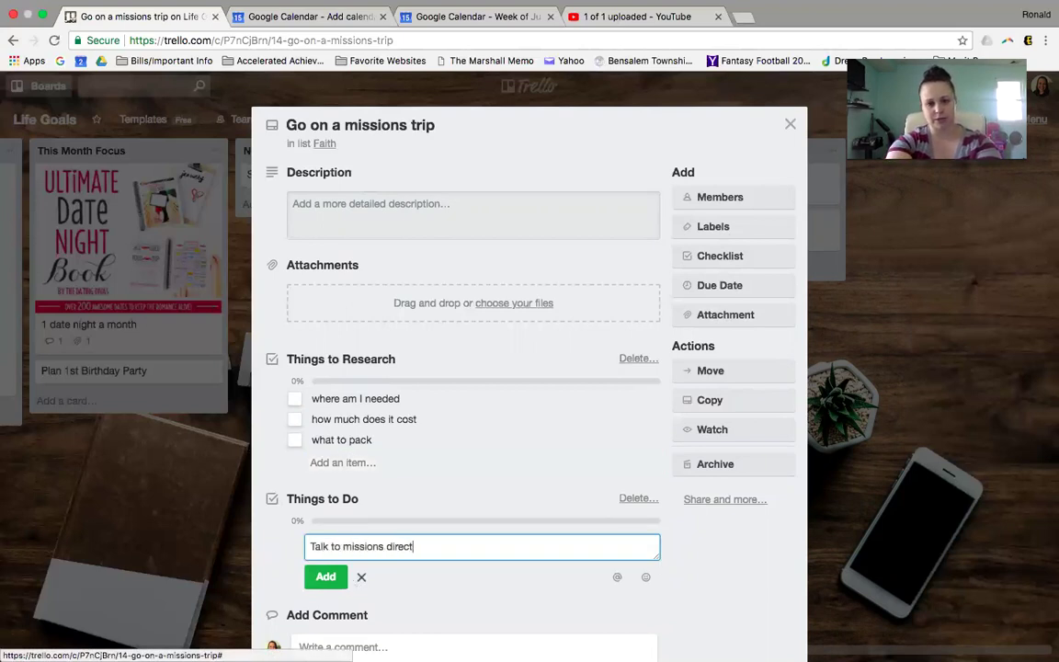
text(or at church)
key(Return)
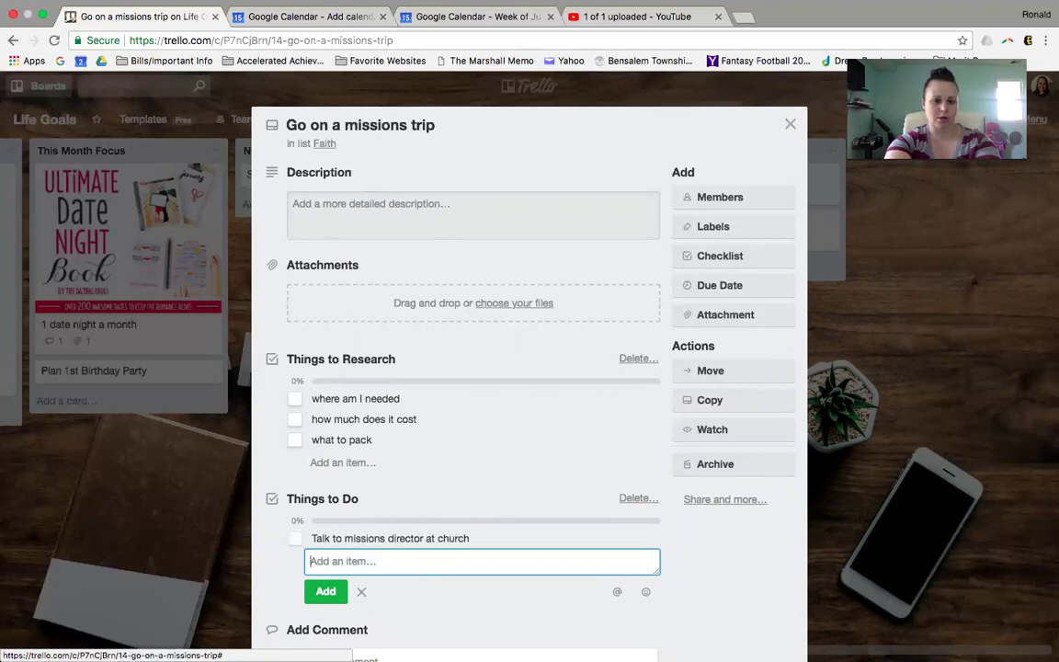
text(Check out flights)
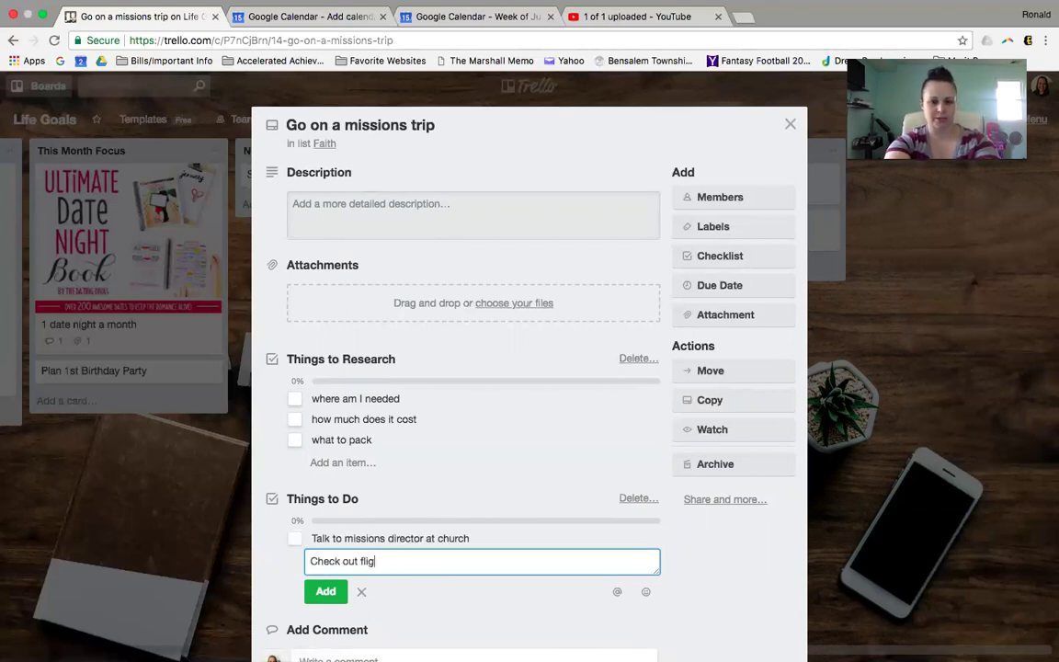
key(Return)
text(Get a)
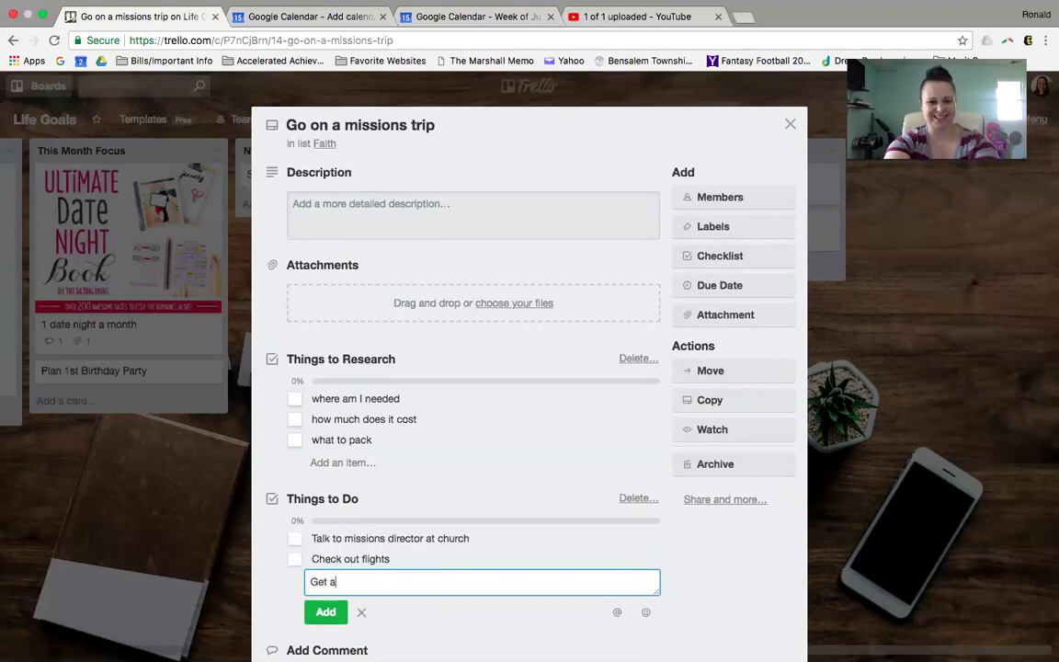
text( passport)
key(Return)
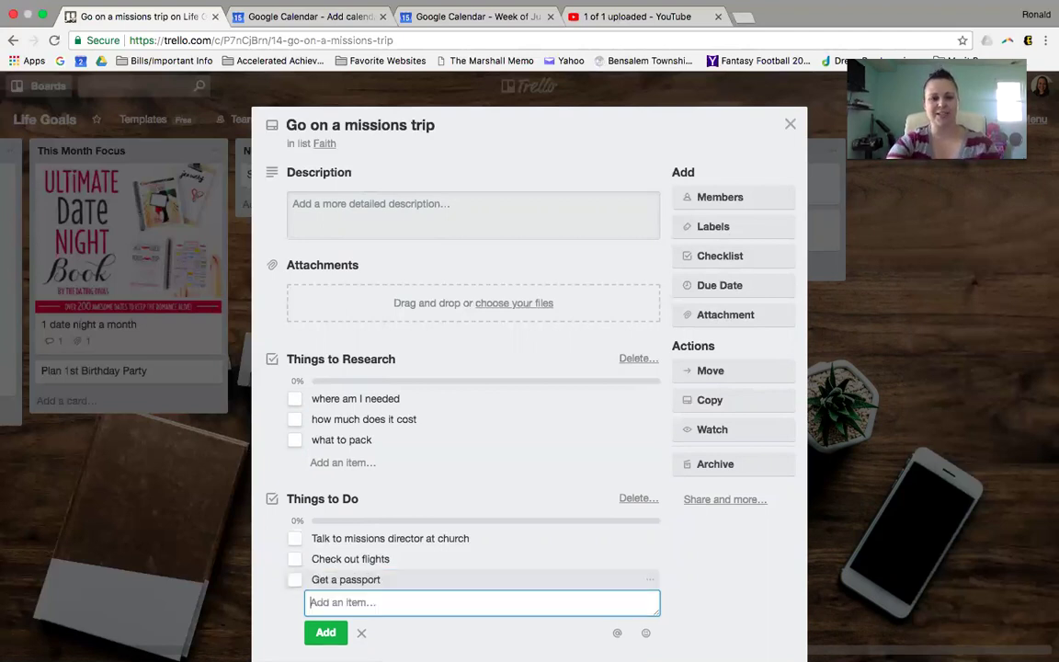
Close the missions card and add a 'Did I cook?' checklist to Cook 3 new recipes a month
click(790, 125)
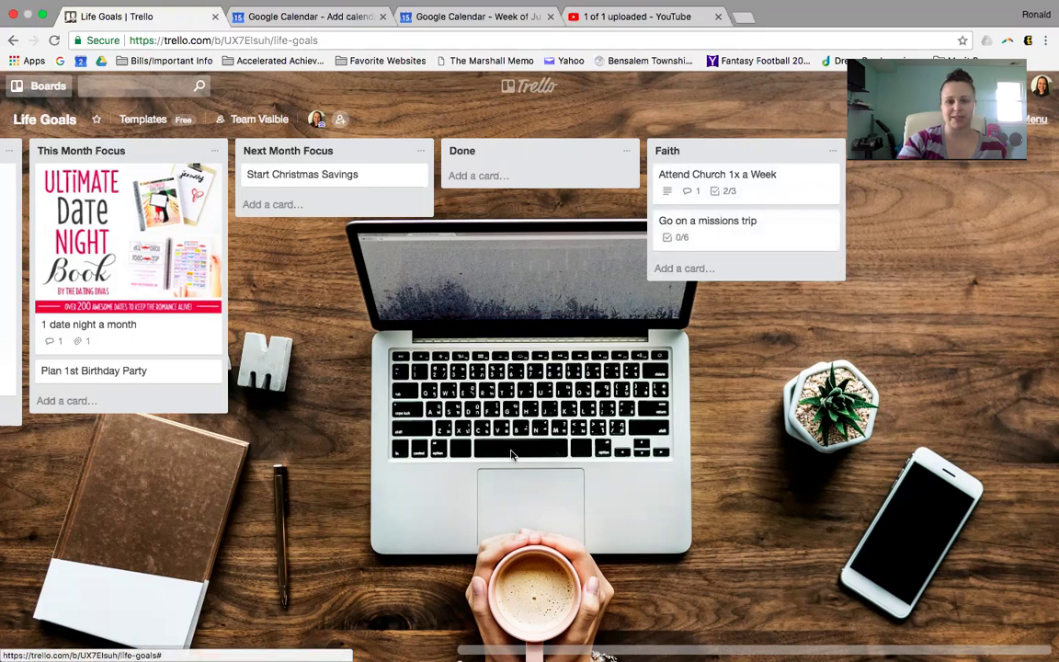
scroll(7, 534, left, 10)
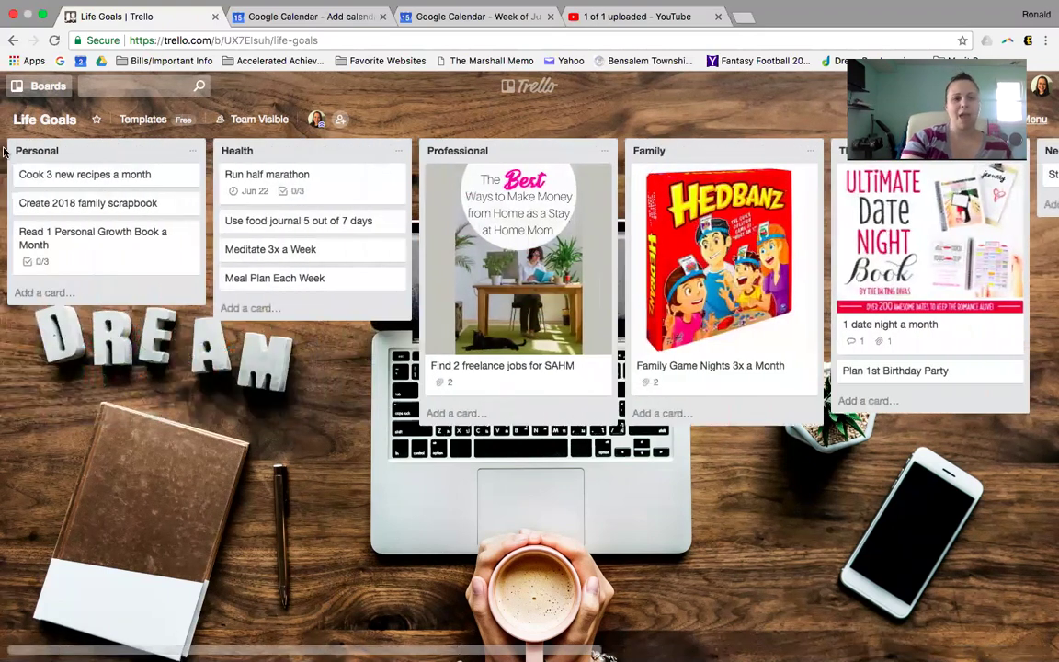
click(145, 176)
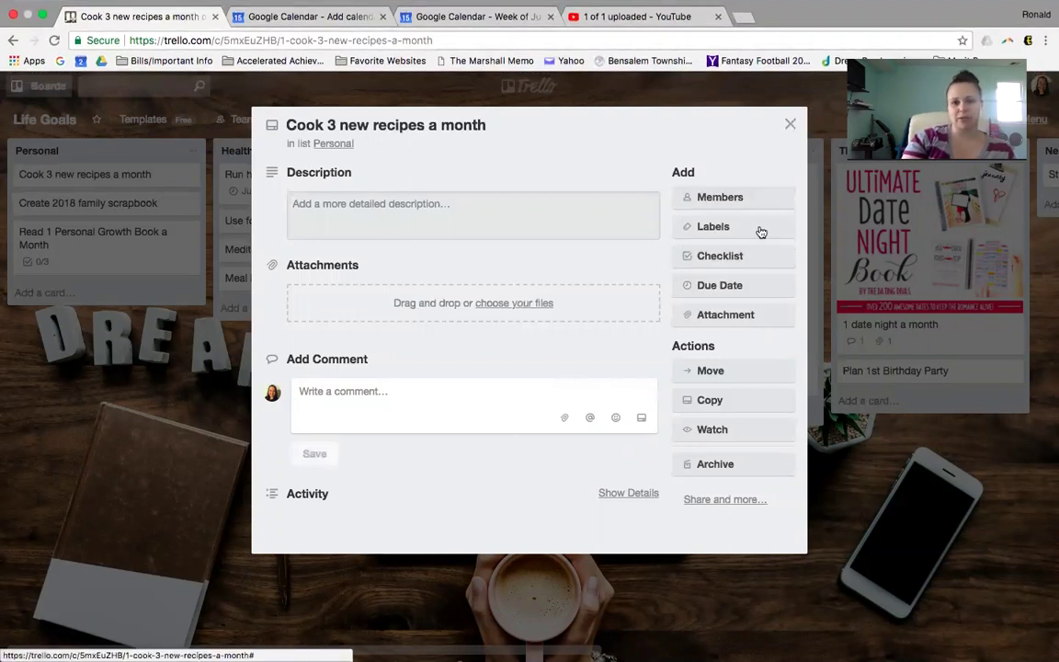
click(752, 255)
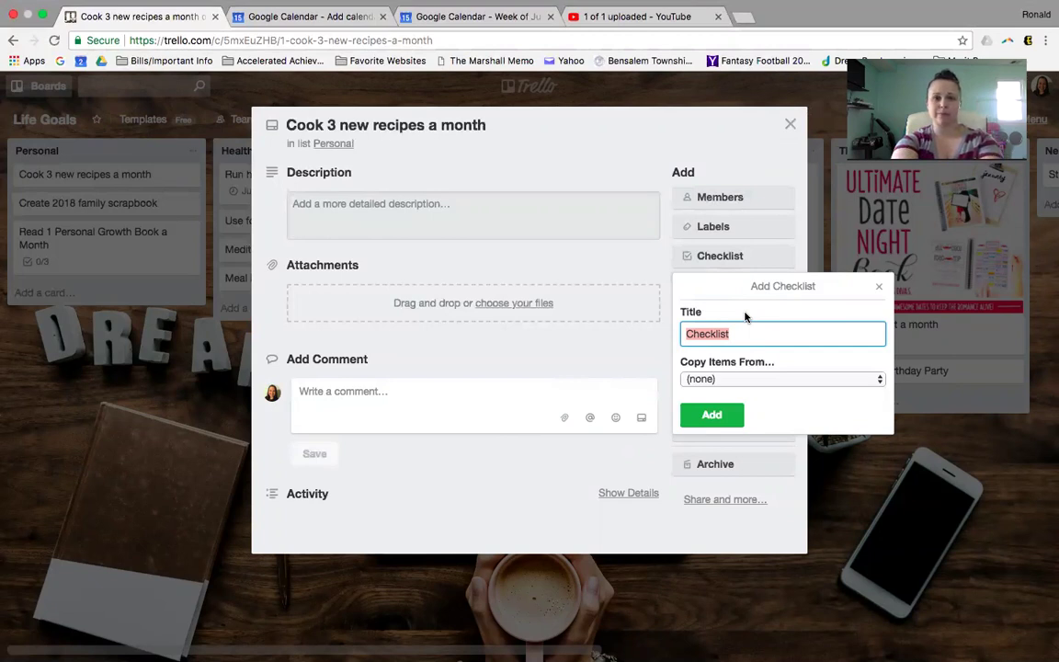
text(Did I cook)
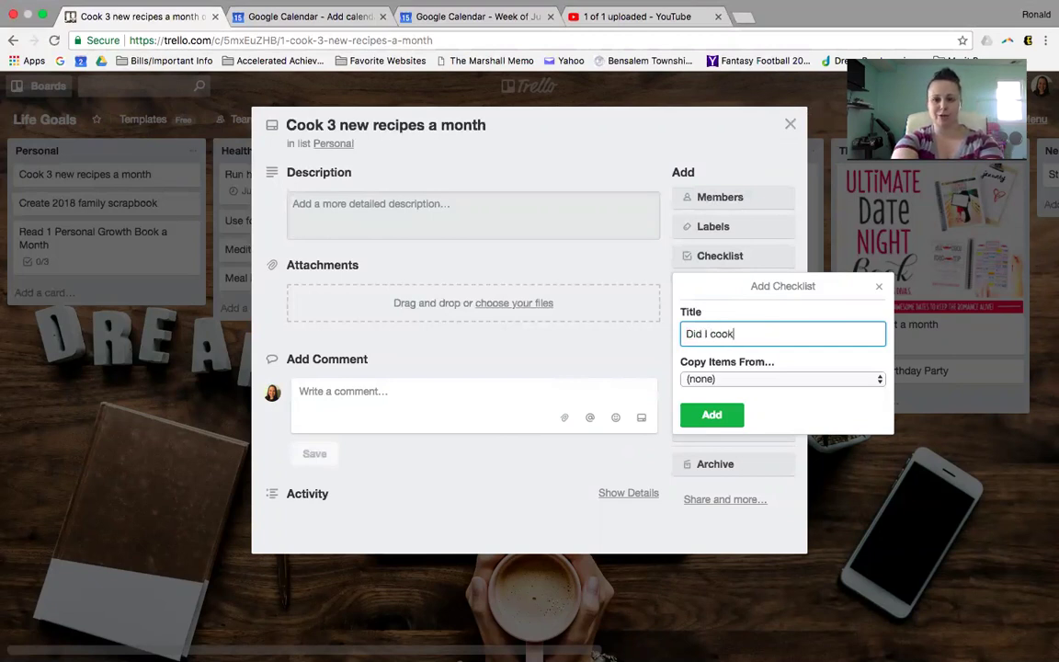
key(Return)
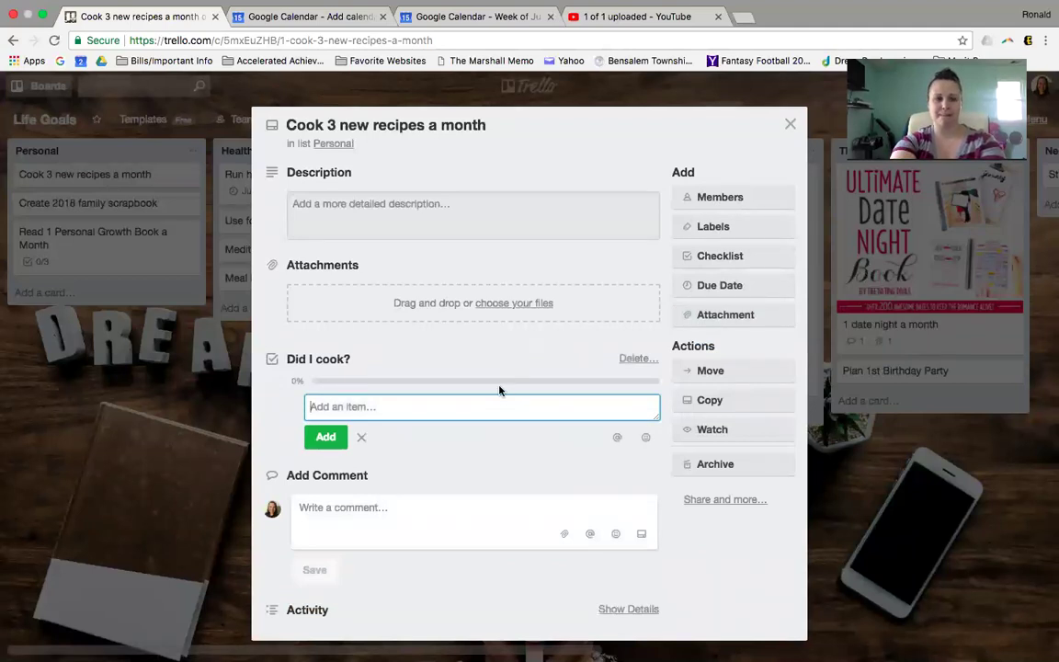
Add items 'January 1 recipe', 'January recipe #2' and 'January recipe #3', then close the card
text(Jan ua)
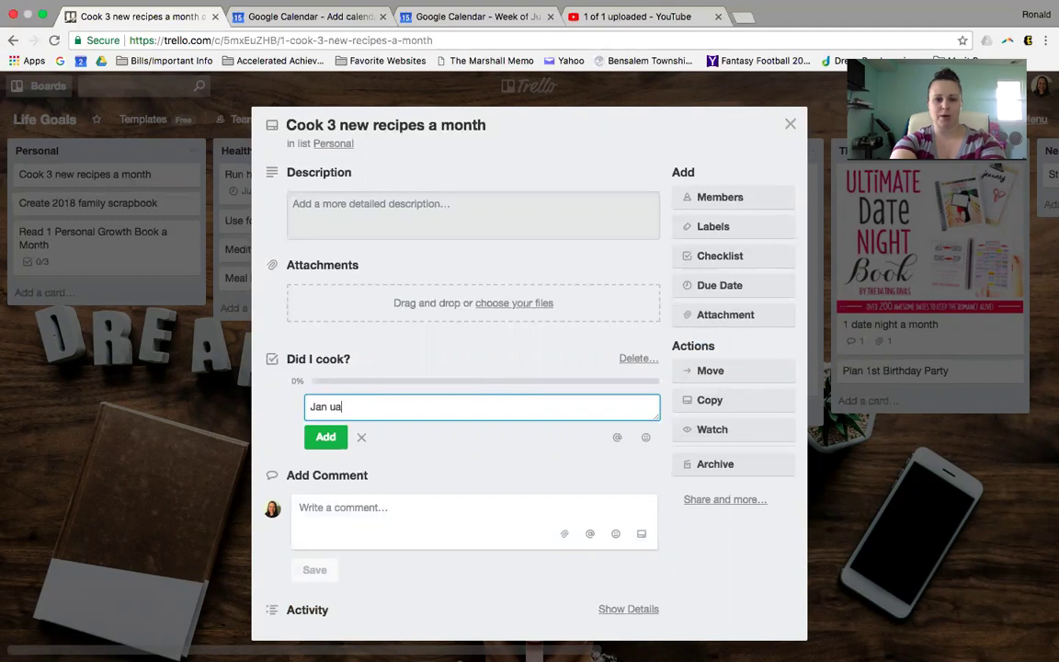
key(BackSpace)
key(BackSpace)
key(BackSpace)
text(auary 1)
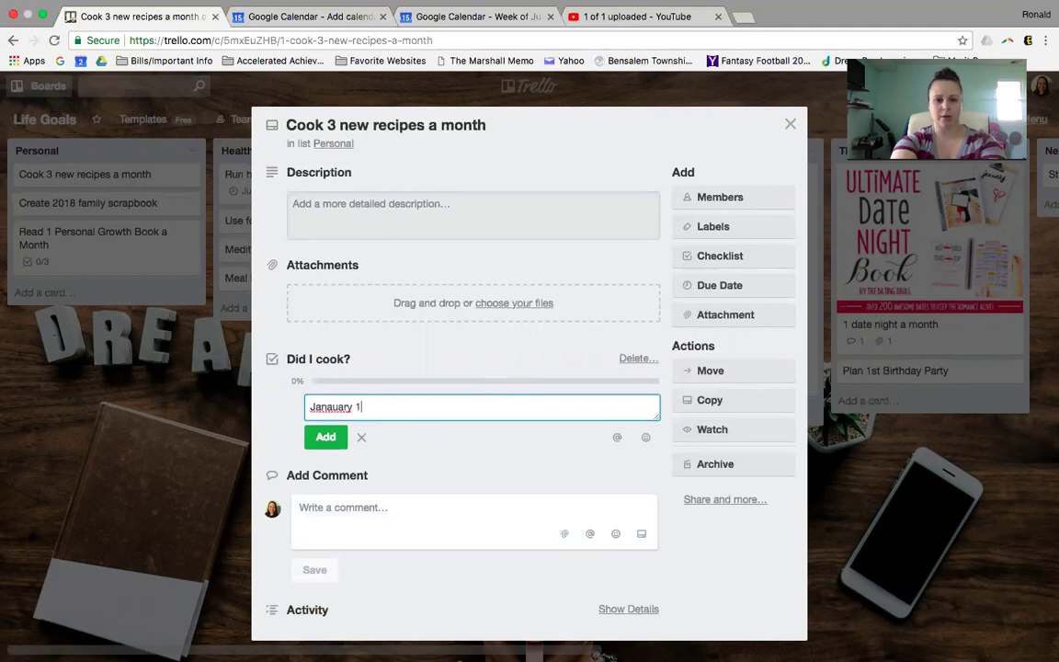
key(BackSpace)
key(BackSpace)
key(BackSpace)
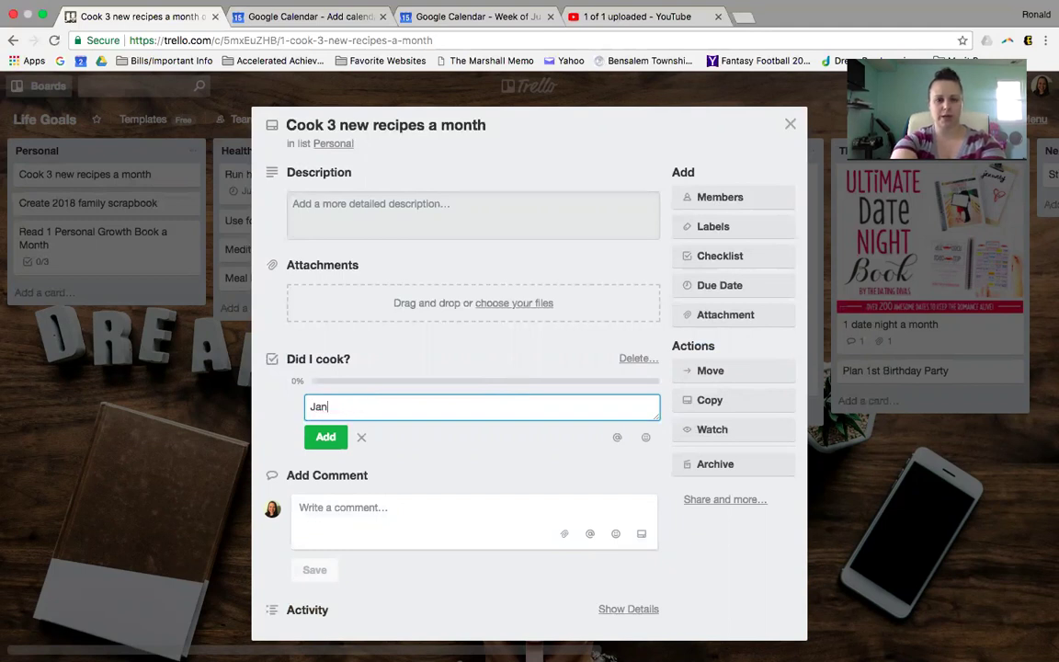
text(uary 1 recipe)
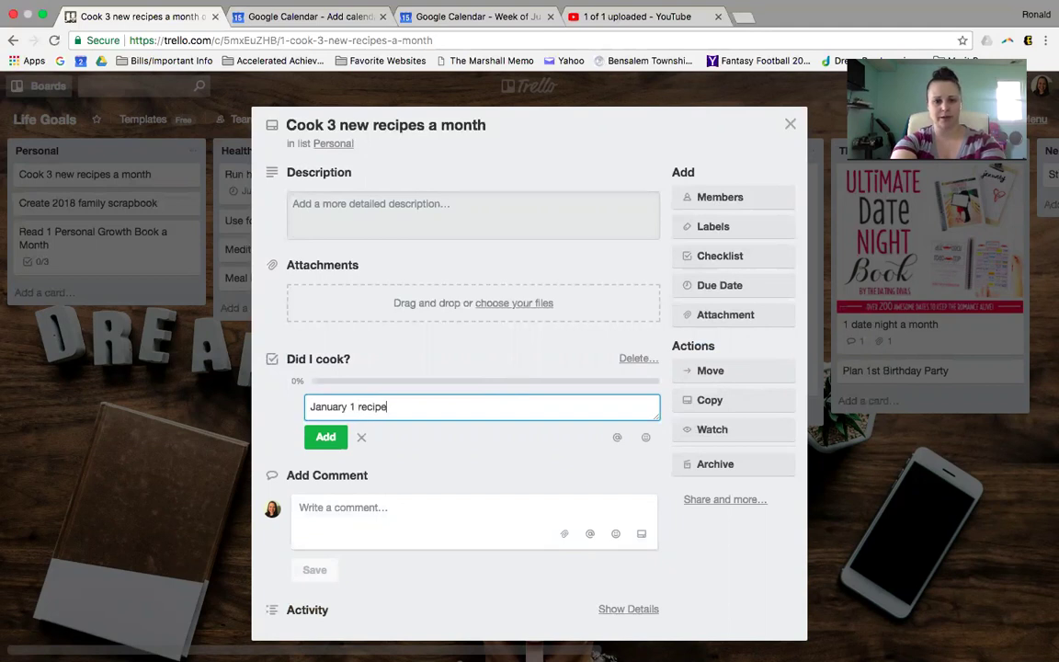
key(Return)
text(January)
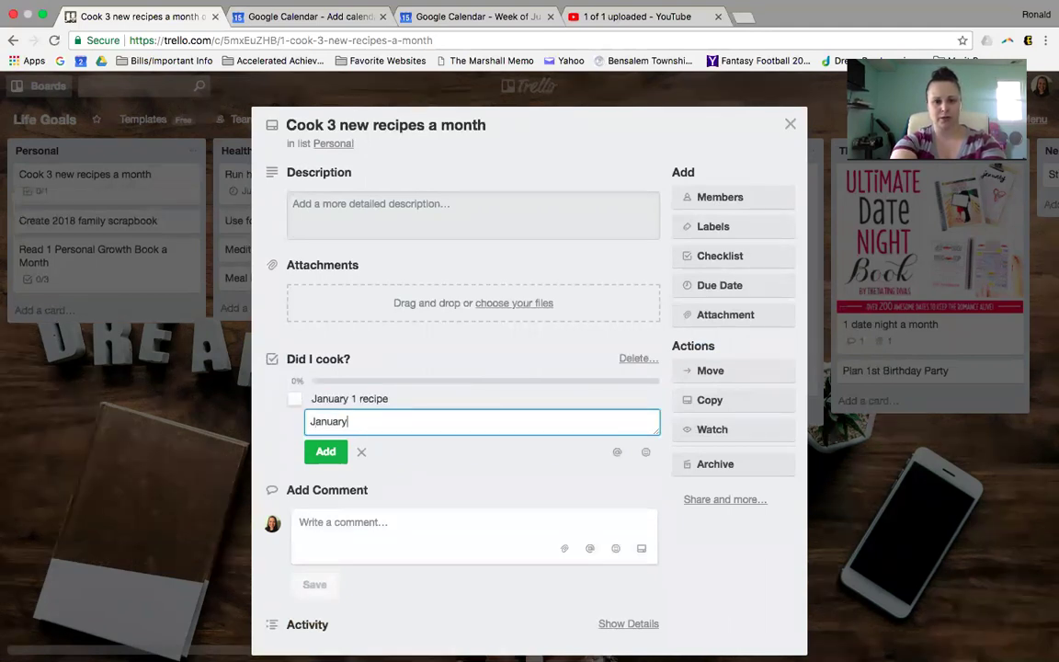
text( 2)
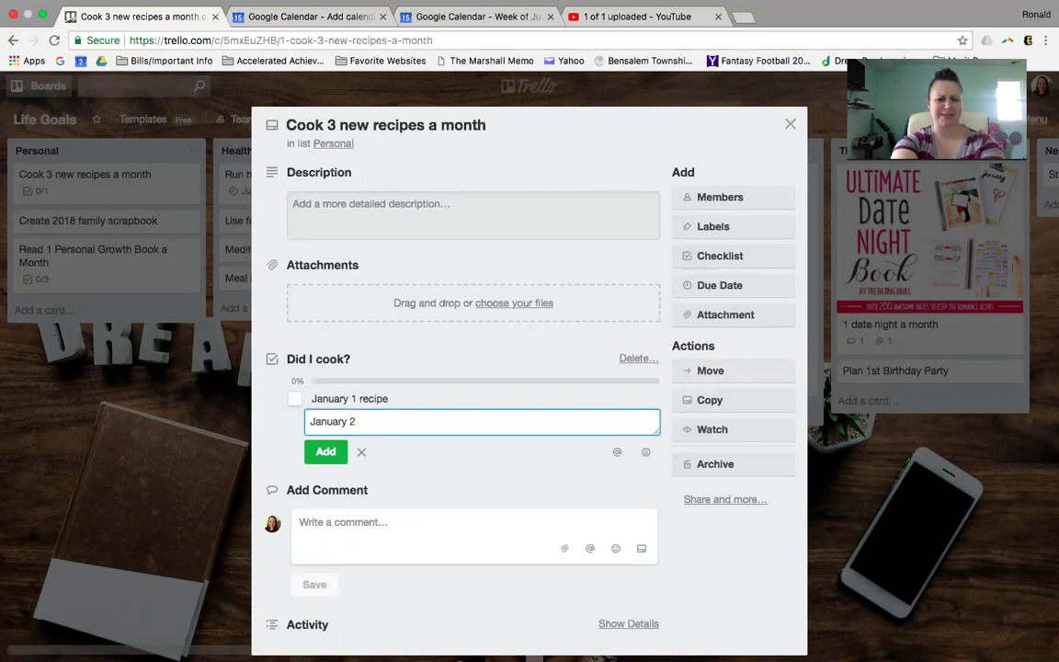
text( reciprecipe #2)
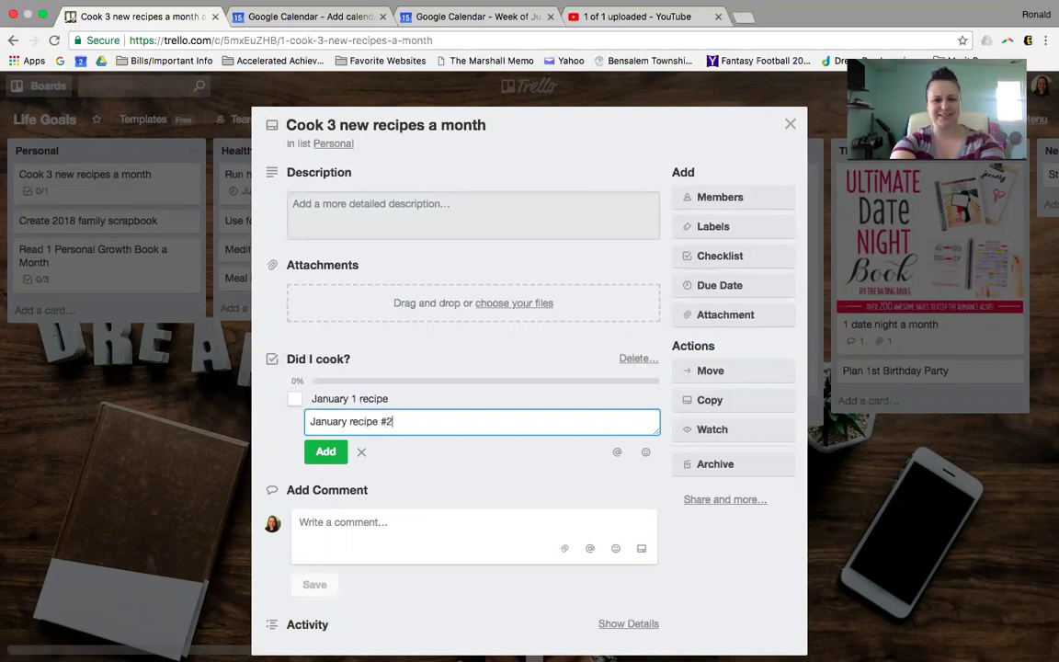
key(Return)
text(January)
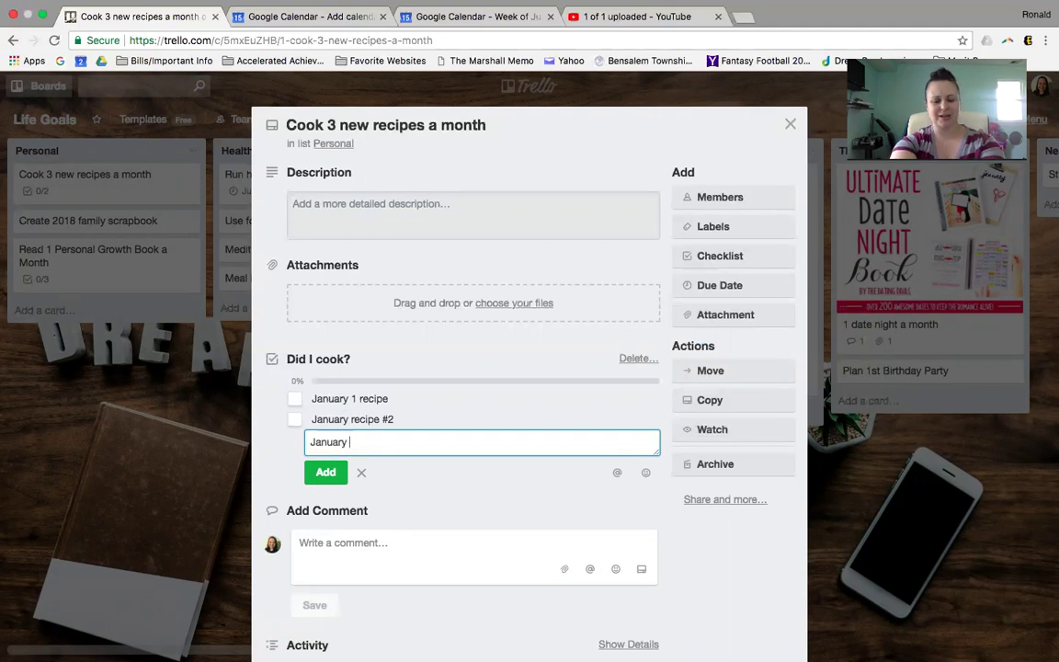
text( recipe #3)
key(Return)
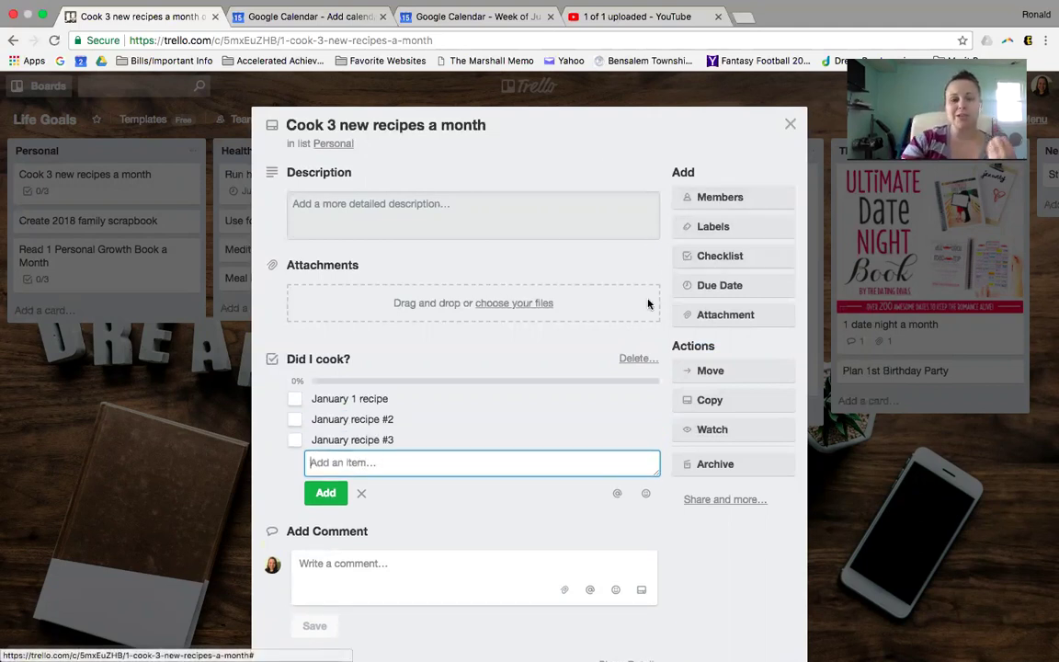
click(791, 126)
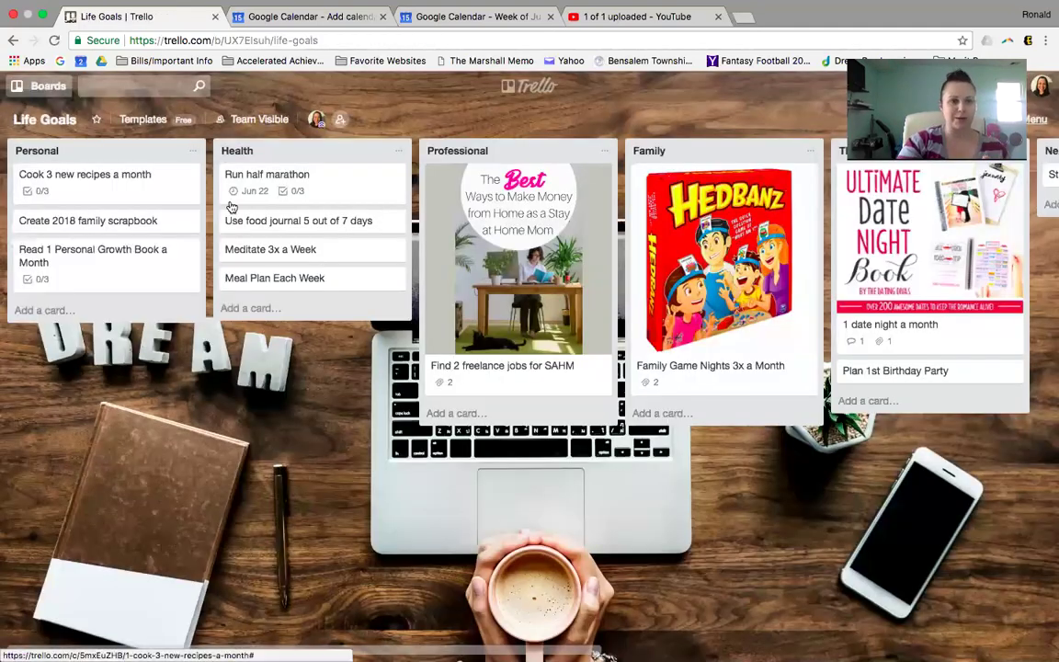
Open the Read 1 Personal Growth Book a Month card and tick Nourish under Books to Read
click(44, 245)
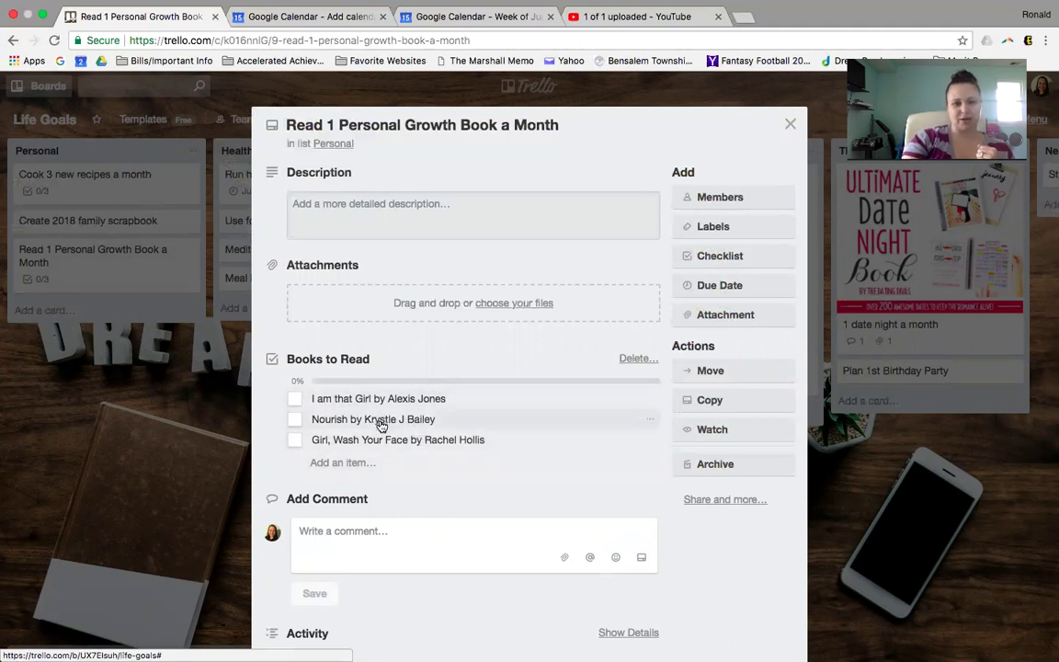
click(354, 420)
click(295, 422)
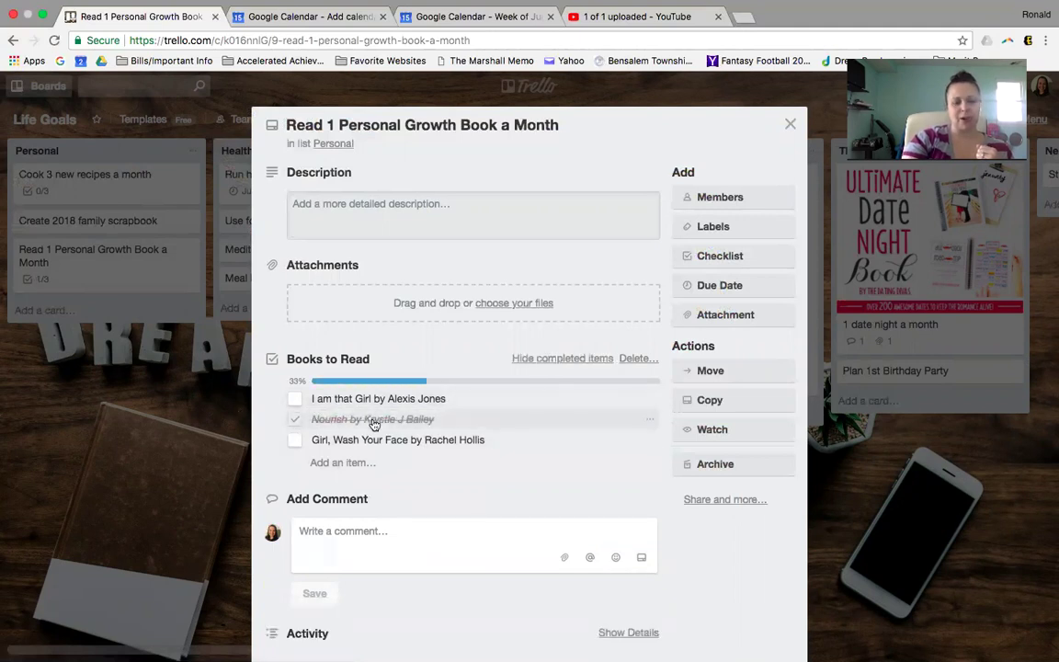
Add a 'Month Completion' checklist with items January and February, and tick off January
click(731, 258)
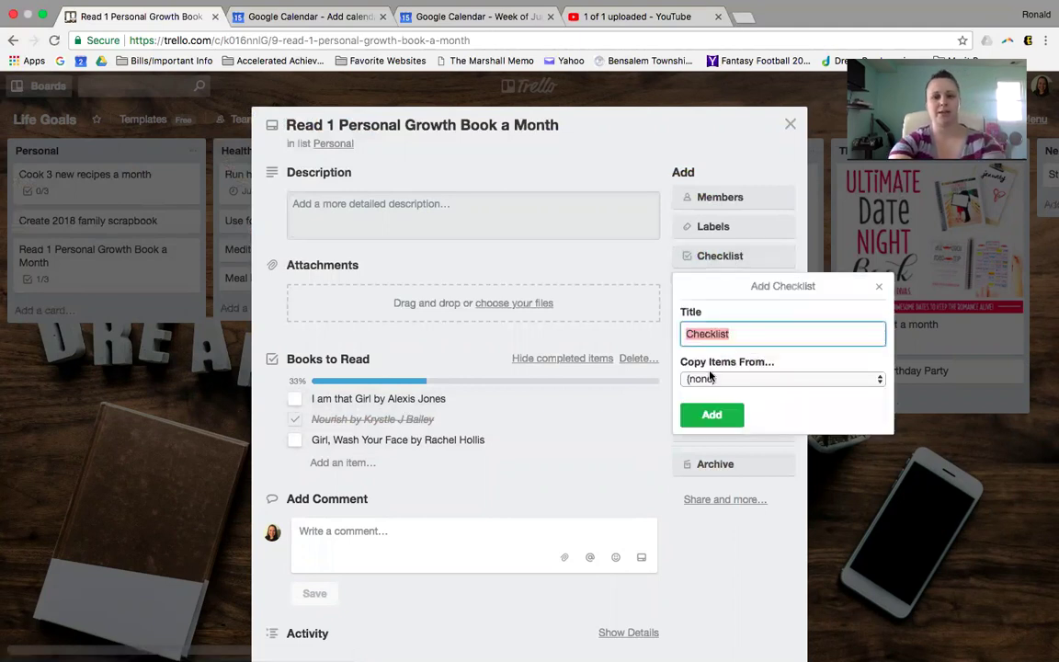
text(Month Completion)
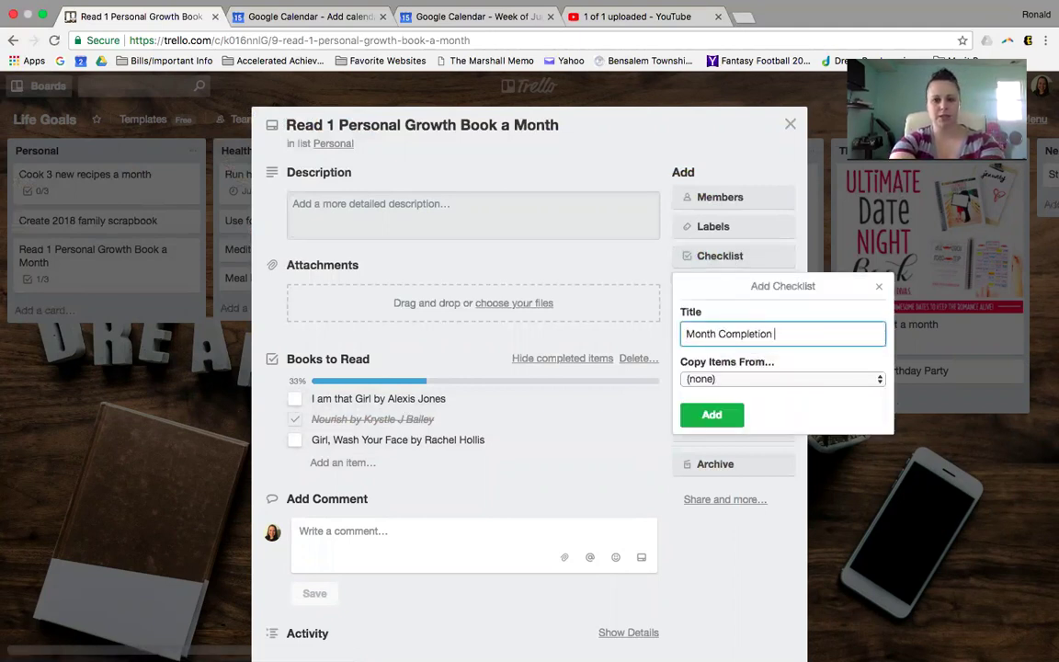
key(Return)
text(J)
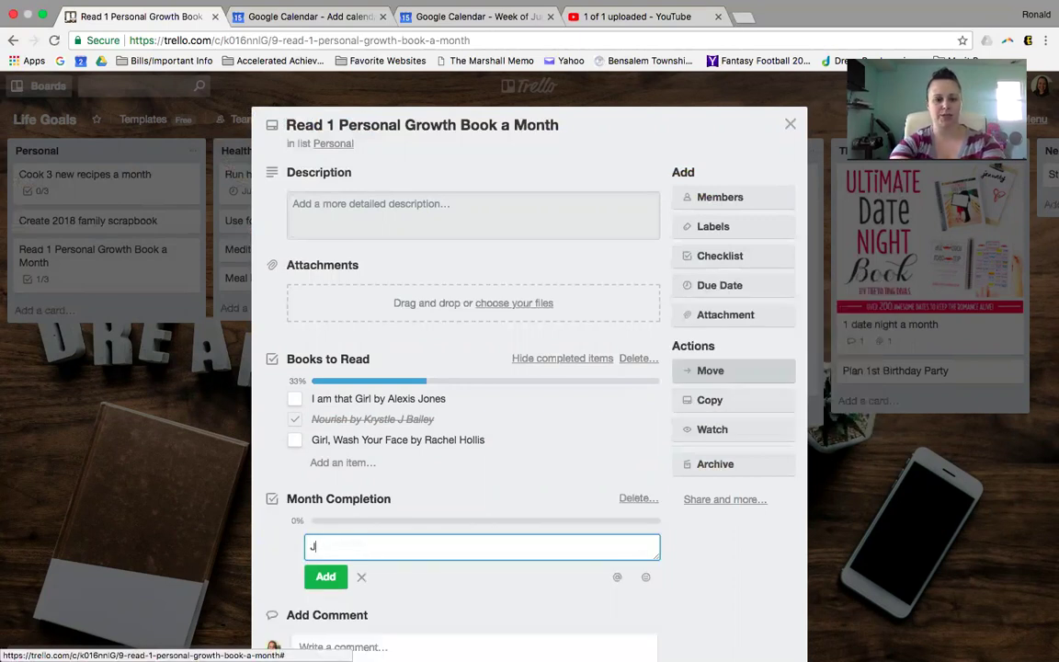
text(anuary)
key(Return)
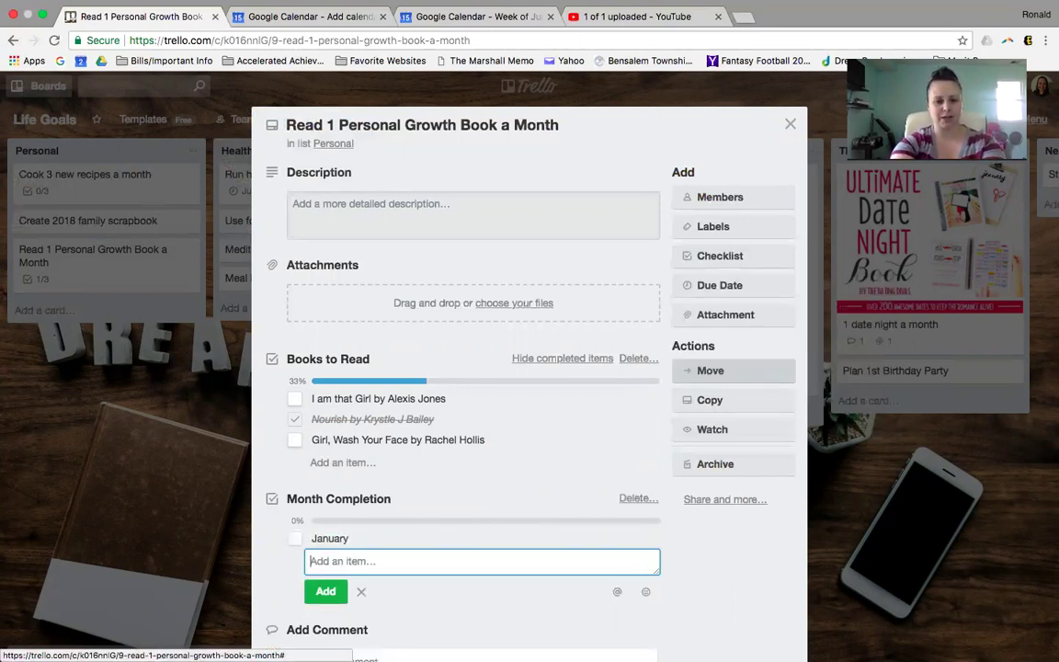
text(February)
key(Return)
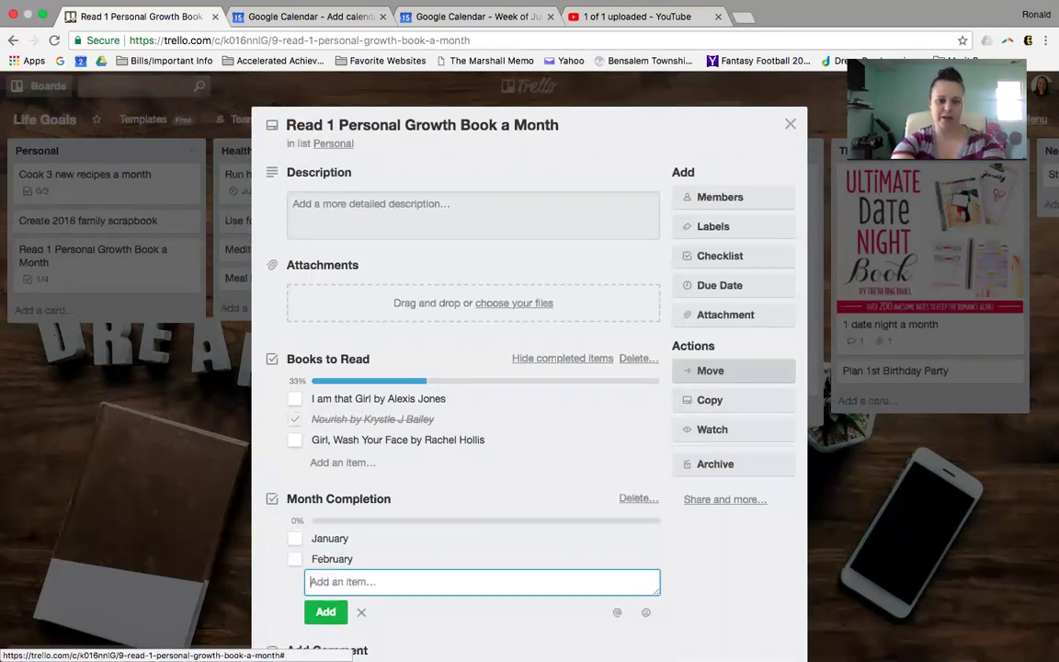
click(293, 540)
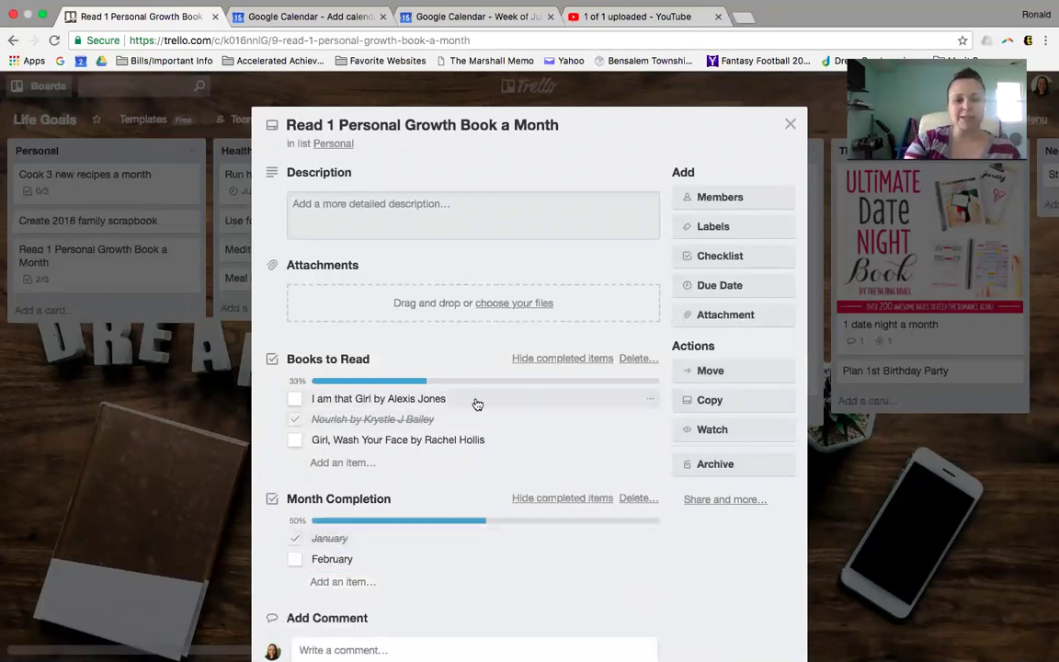
scroll(478, 387, down, 3)
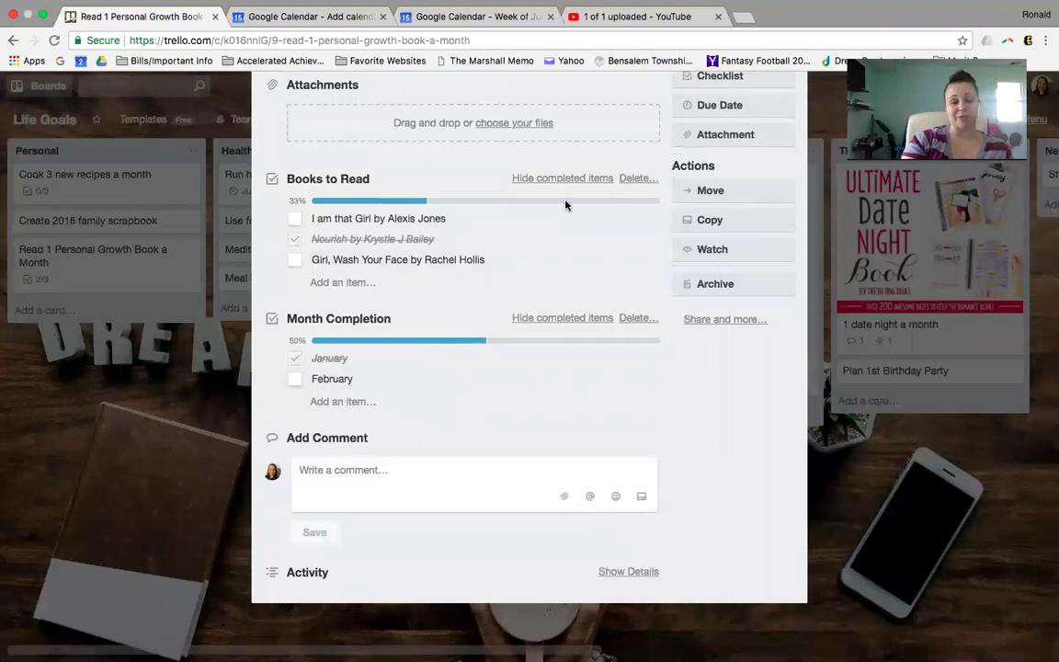
scroll(565, 205, up, 3)
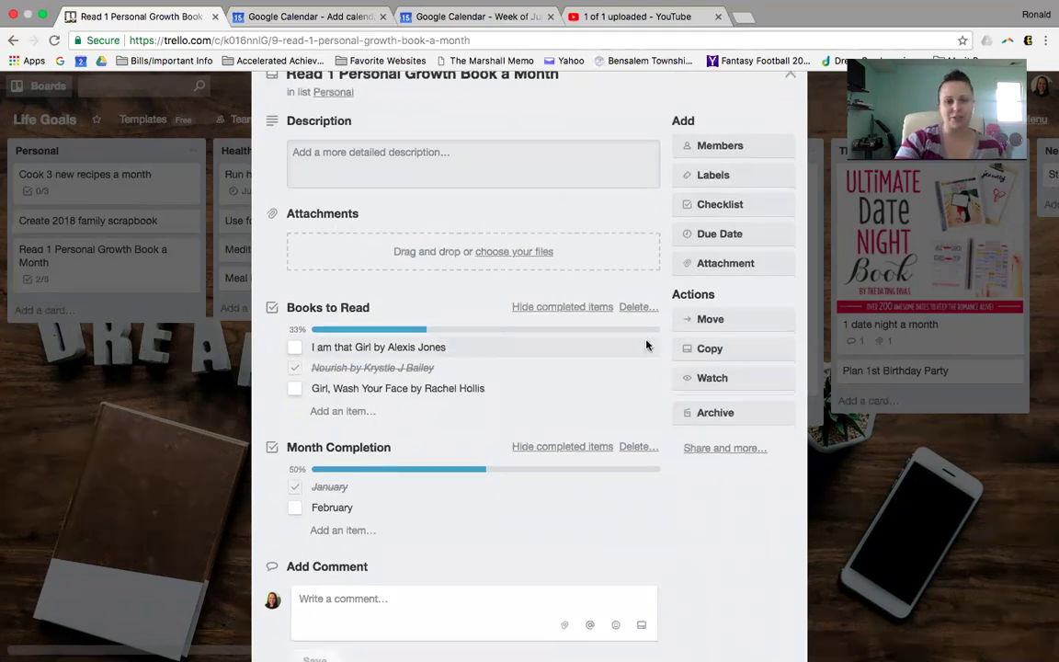
scroll(662, 286, down, 1)
scroll(682, 225, up, 2)
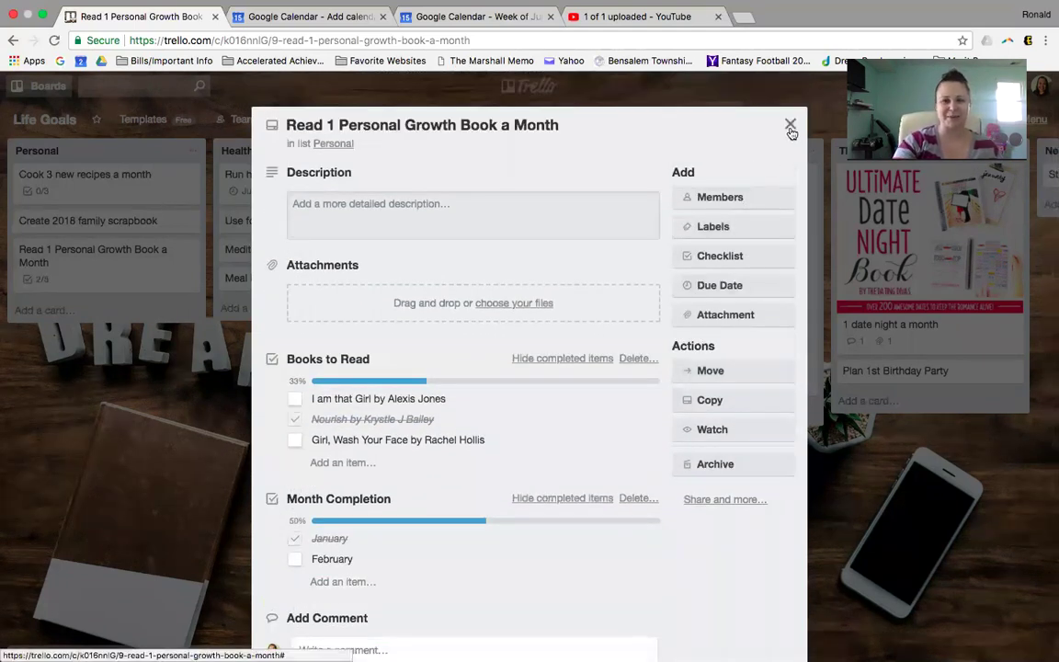
Close the book card, open Run half marathon, reorder a To Do item, then close it
click(232, 317)
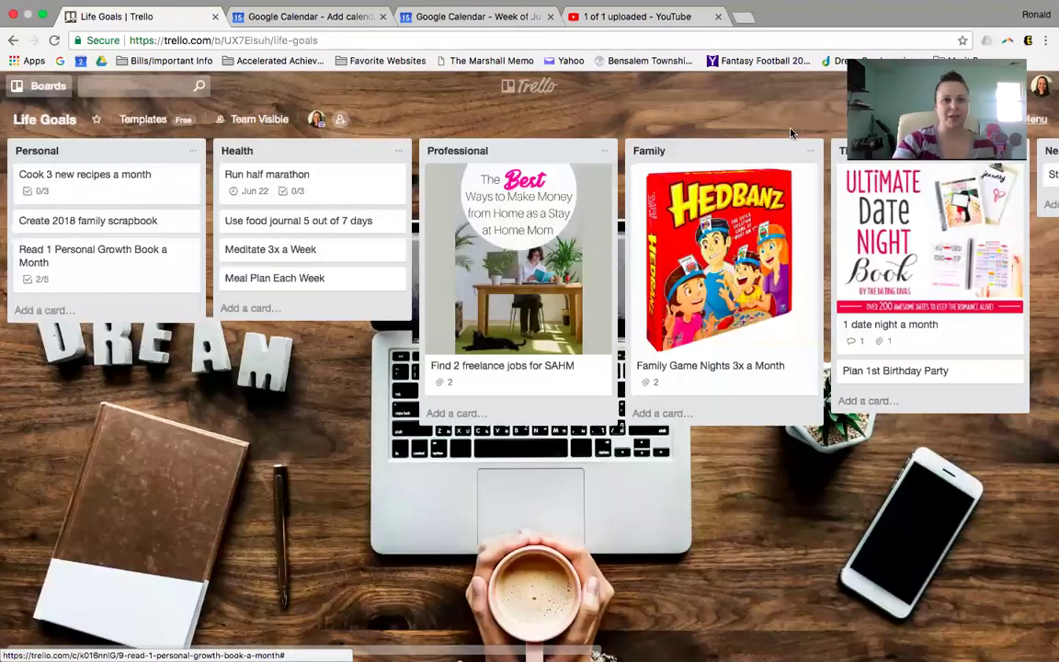
click(341, 177)
drag(324, 450, 351, 482)
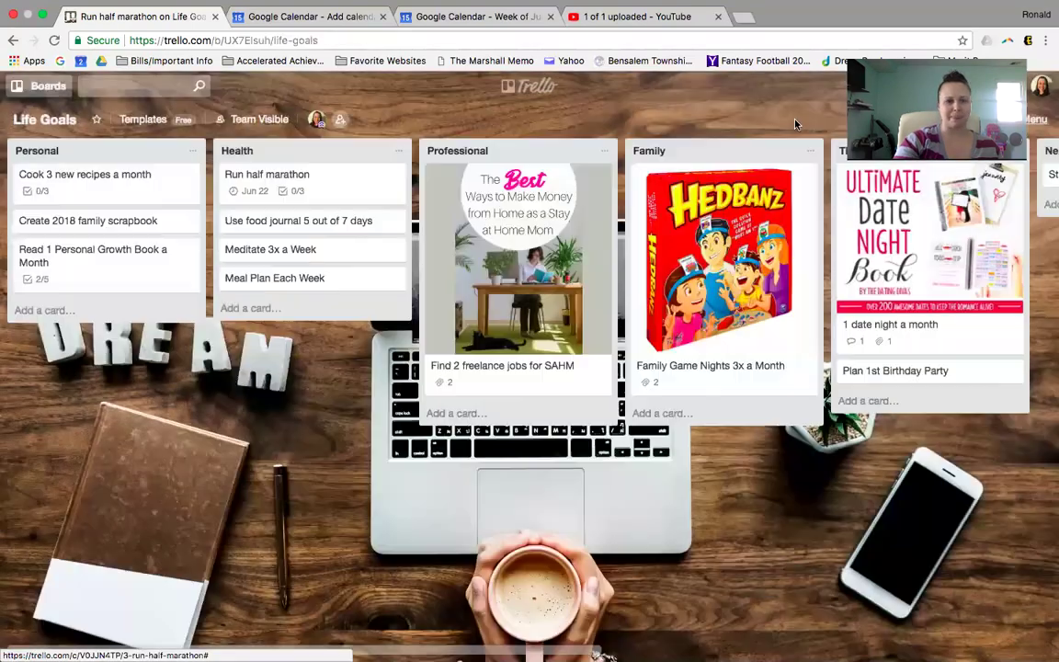
click(790, 124)
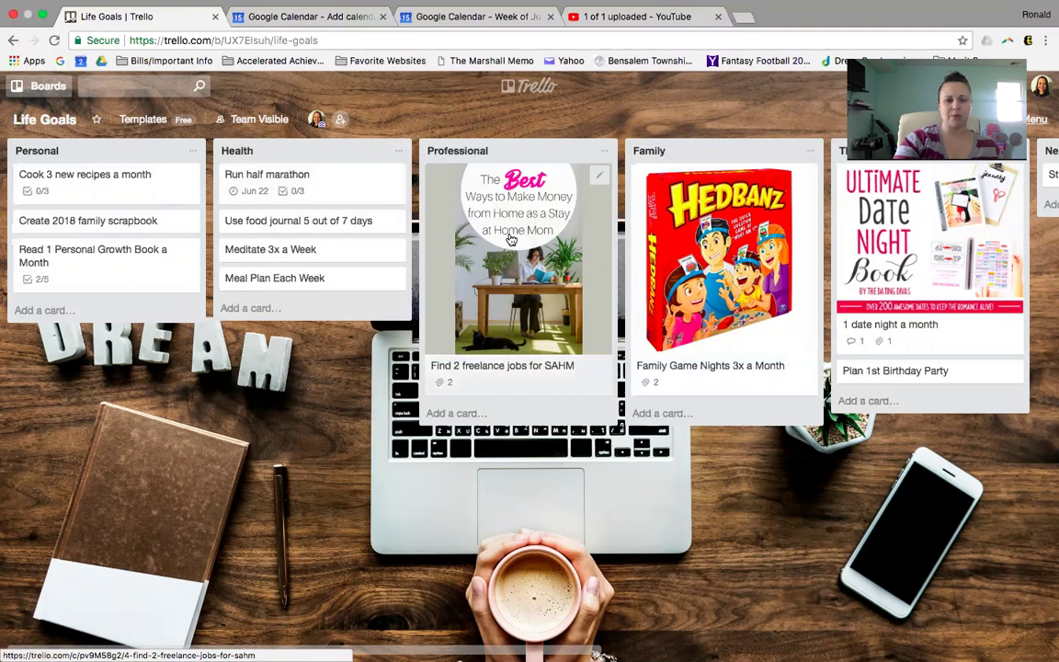
Open the Find 2 freelance jobs for SAHM card, preview its cover image, then open the linked article
click(493, 353)
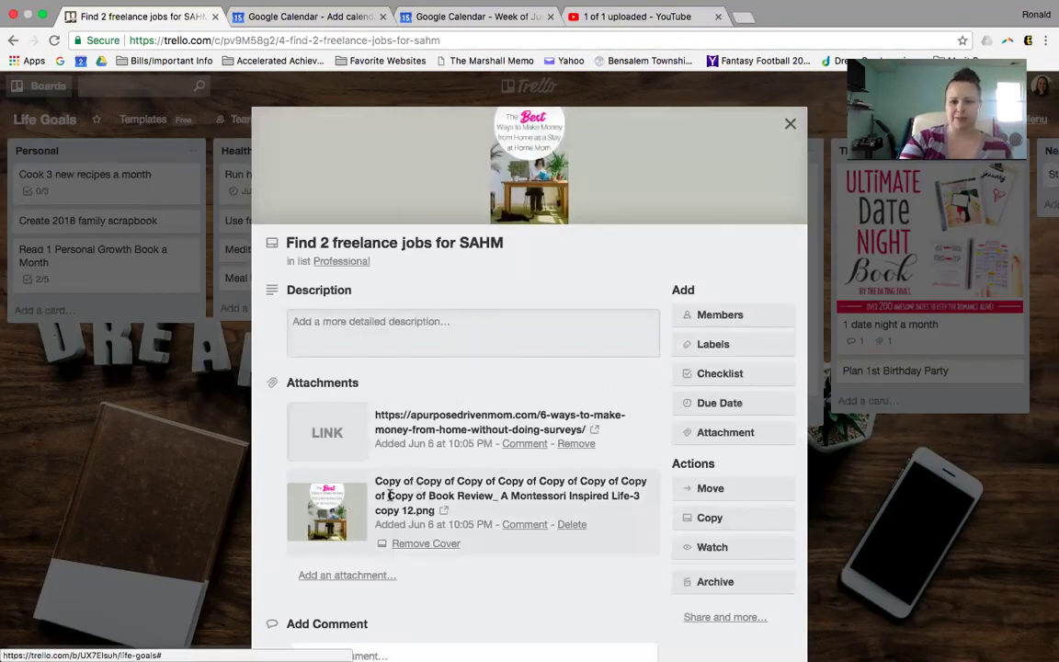
click(350, 508)
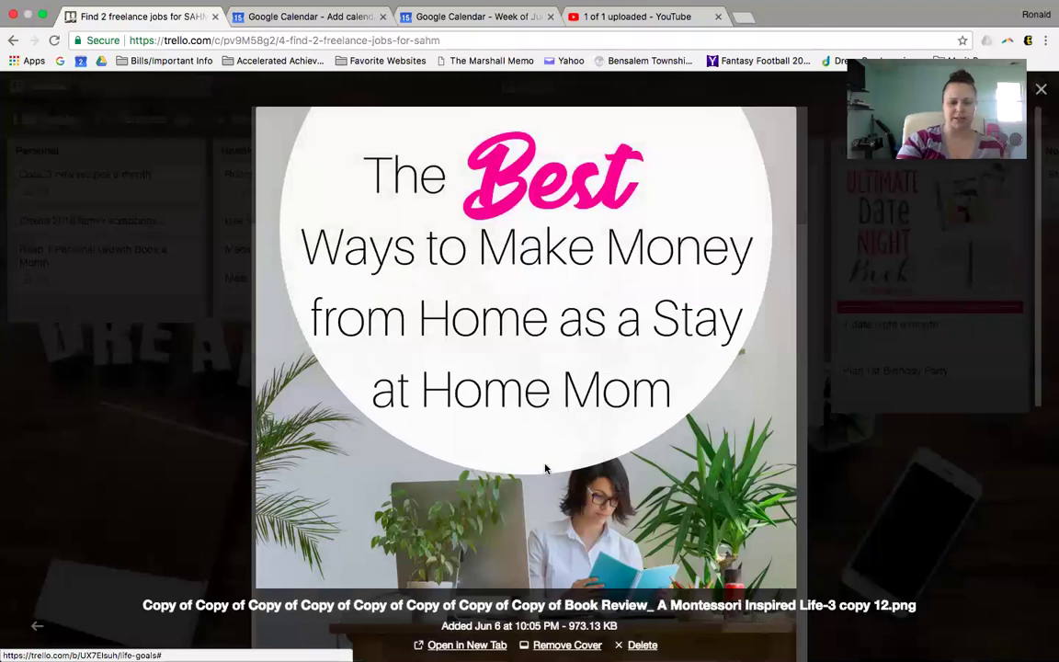
scroll(549, 455, down, 5)
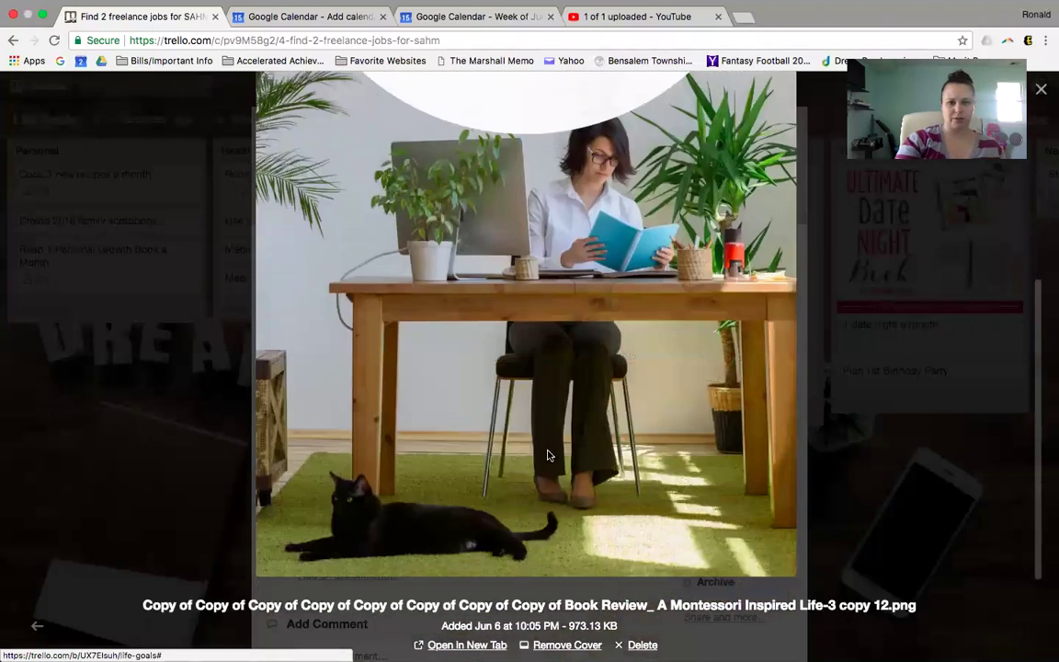
click(120, 405)
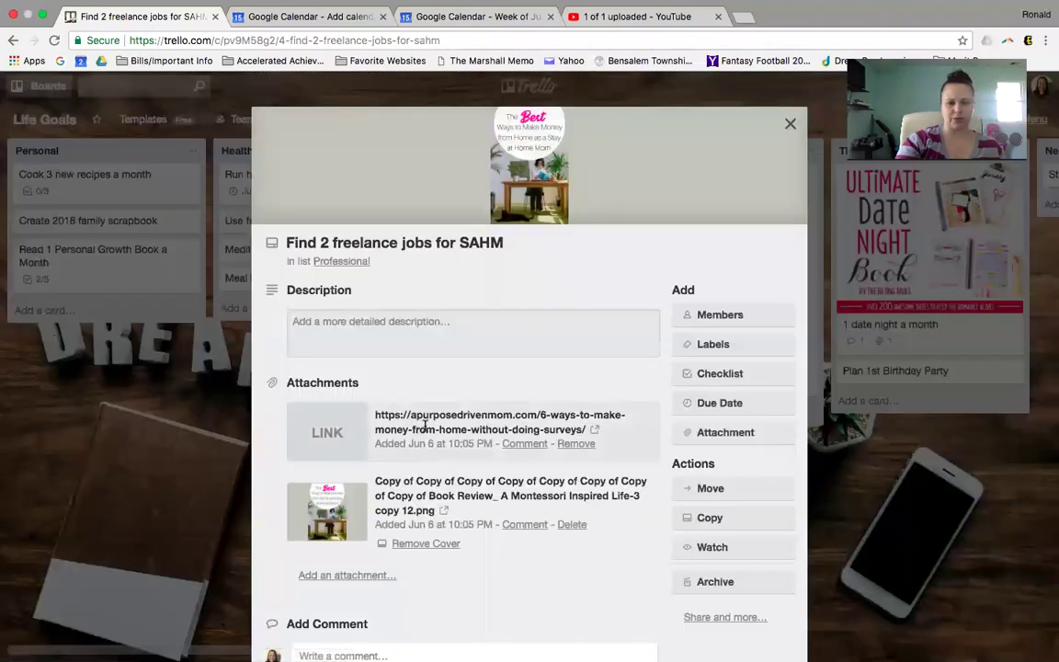
click(318, 434)
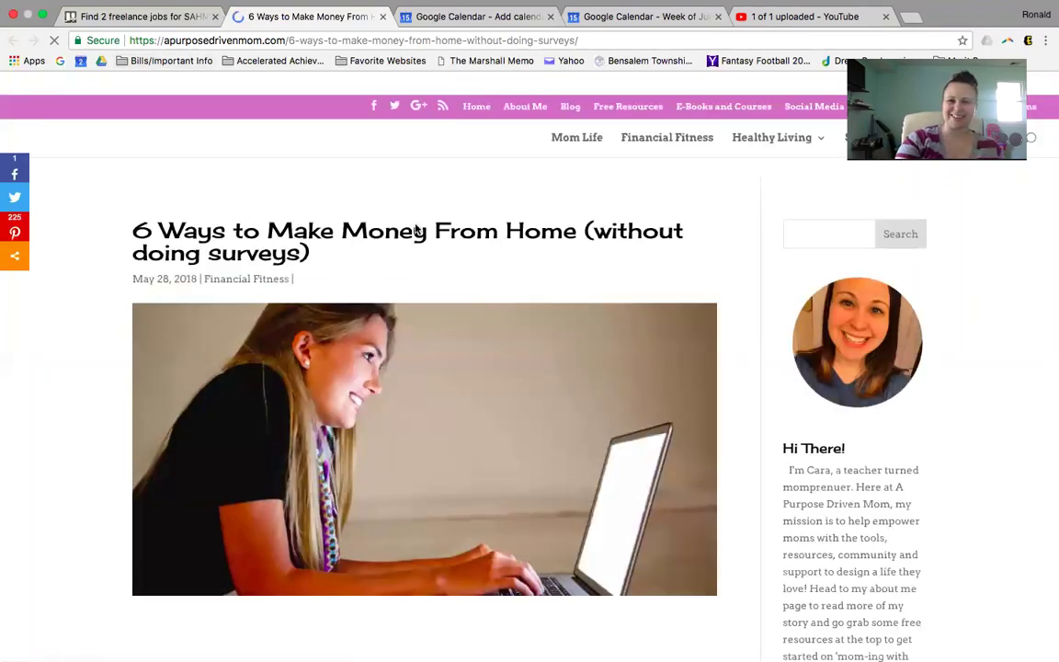
Scroll through the '6 Ways to Make Money From Home' article, then return to the Trello tab
scroll(385, 281, down, 6)
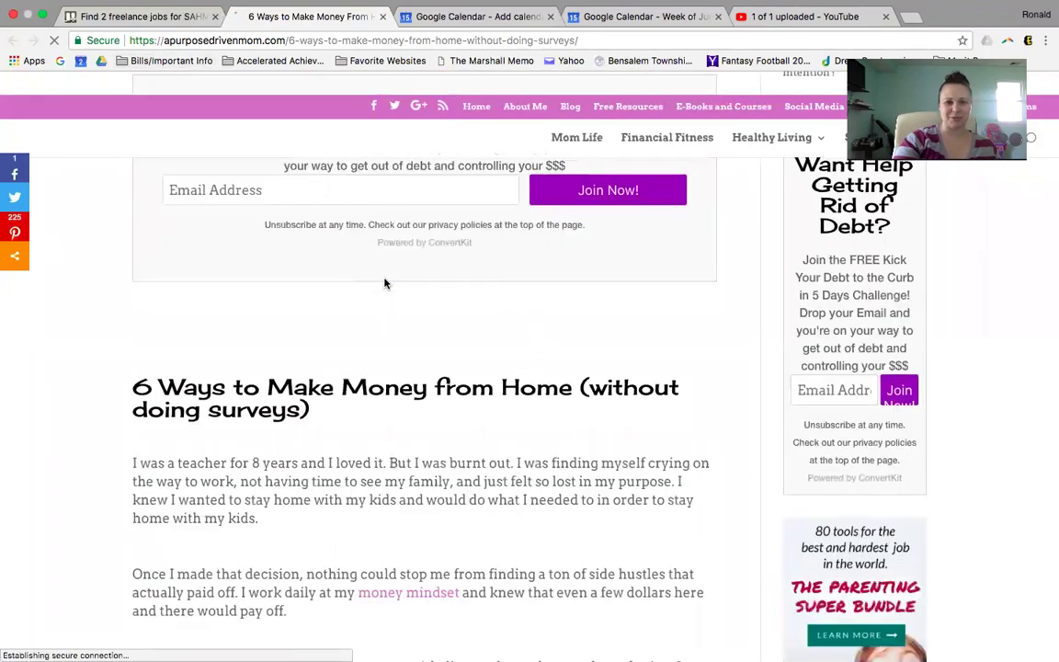
scroll(385, 284, down, 20)
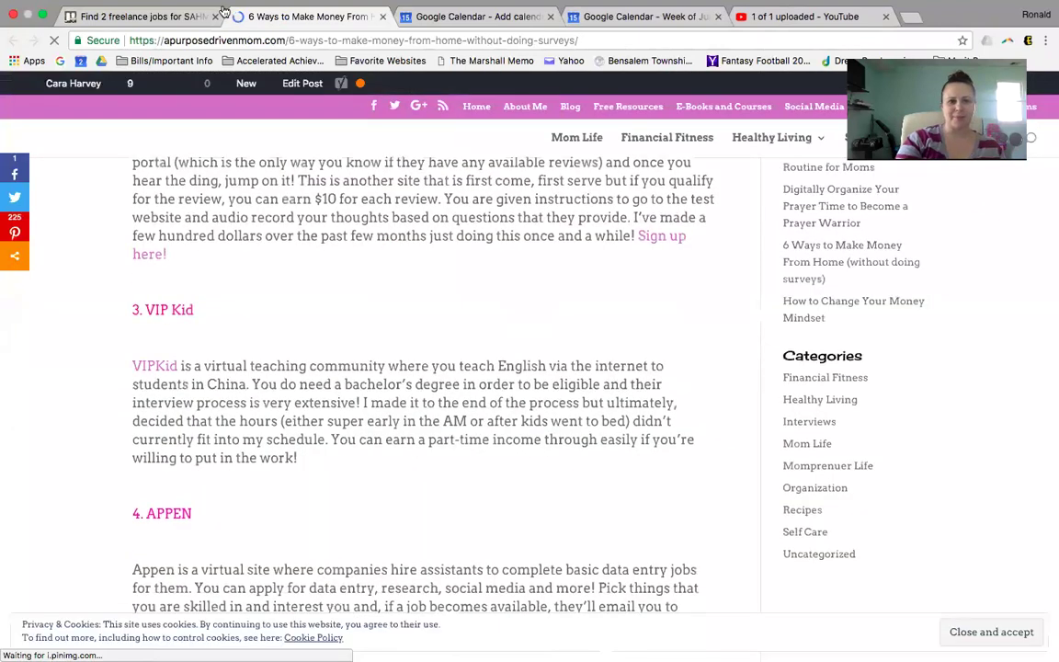
click(221, 13)
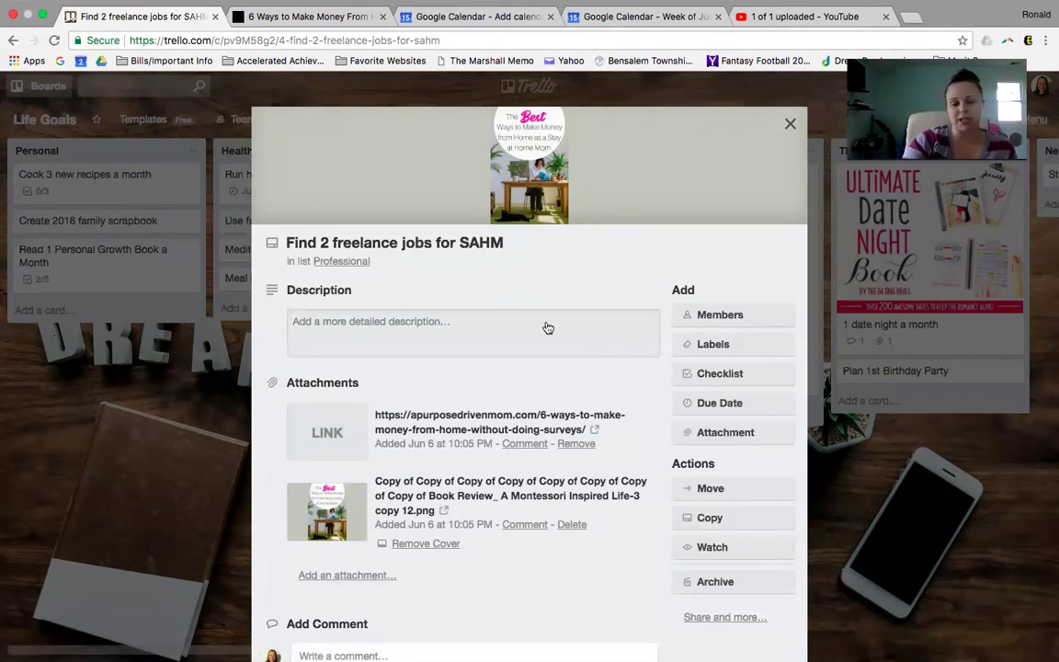
Close the freelance jobs card and open the Family Game Nights 3x a Month card
click(791, 123)
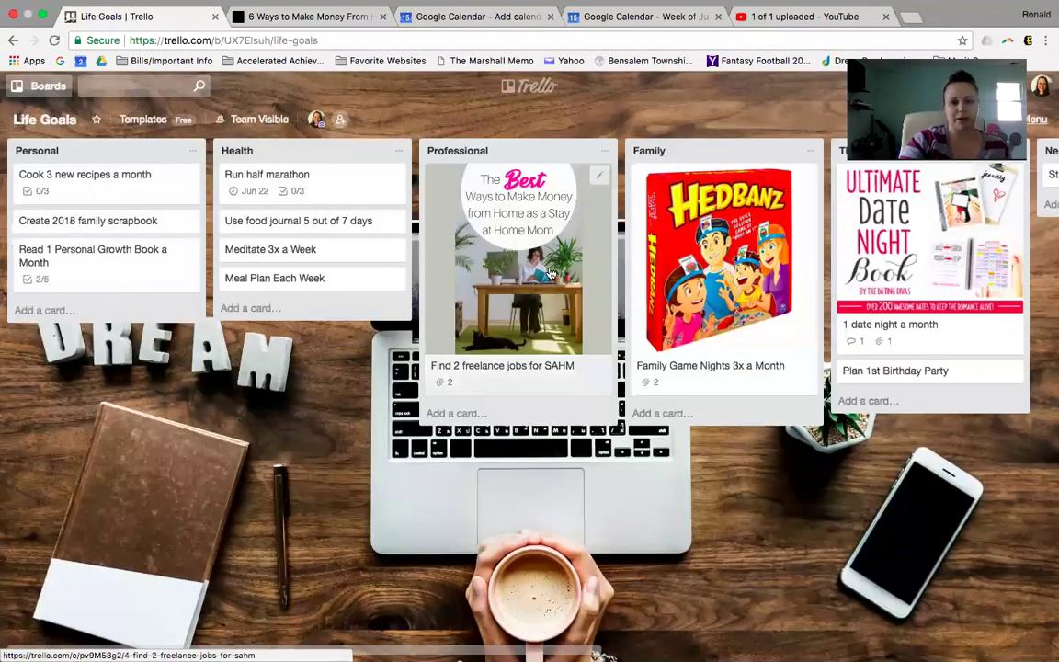
scroll(550, 273, right, 5)
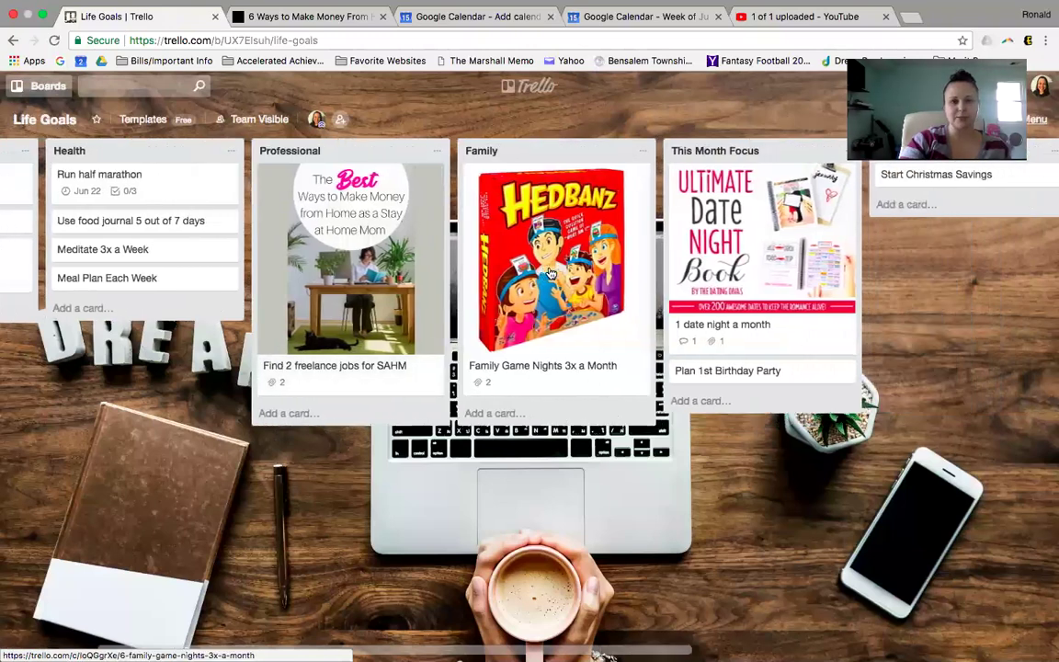
click(424, 314)
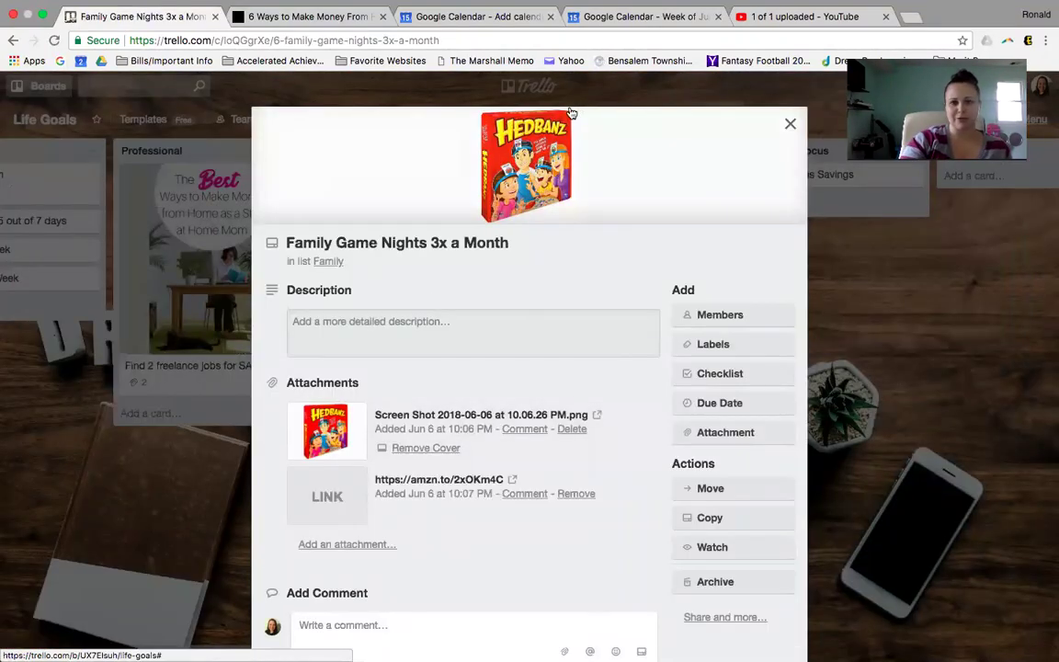
Open the HedBanz Amazon link, close the article and two calendar tabs, then return to Trello
click(317, 499)
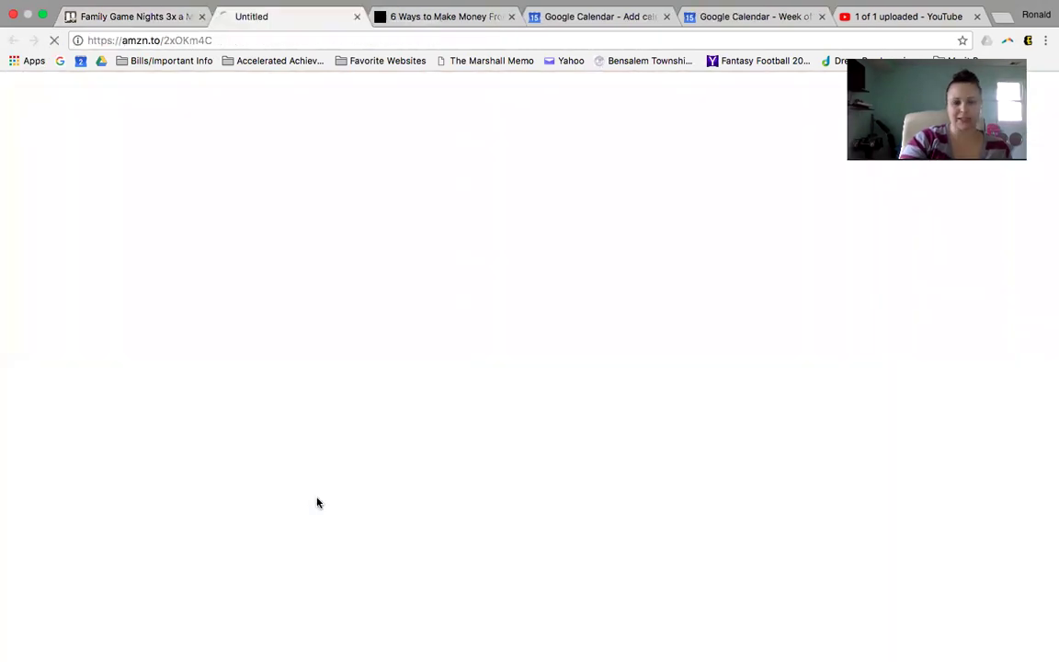
click(512, 17)
click(511, 17)
click(511, 17)
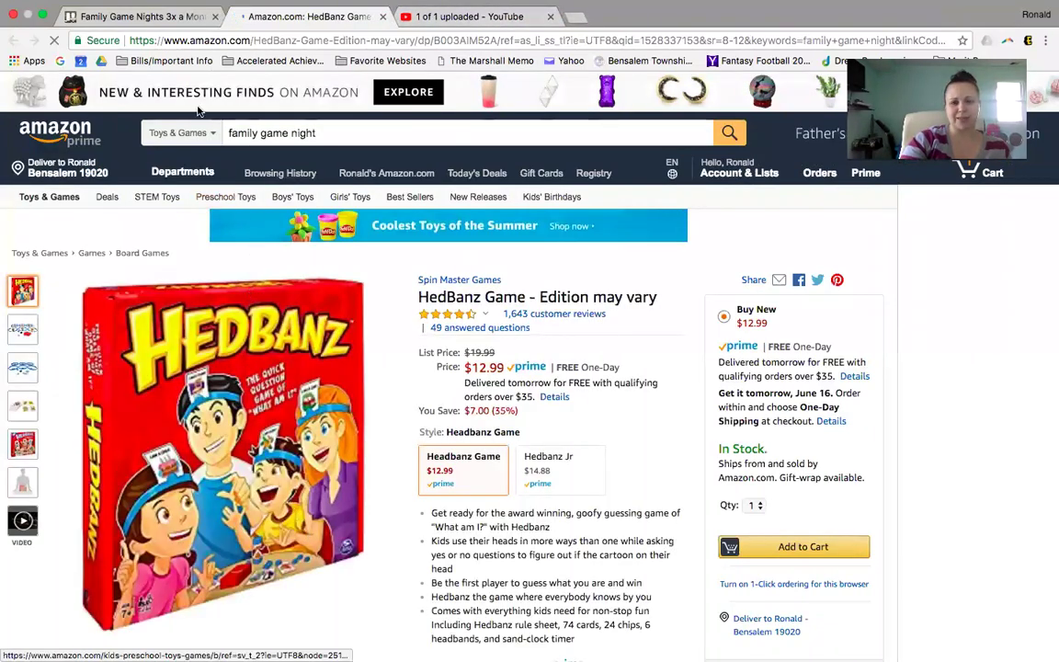
click(154, 17)
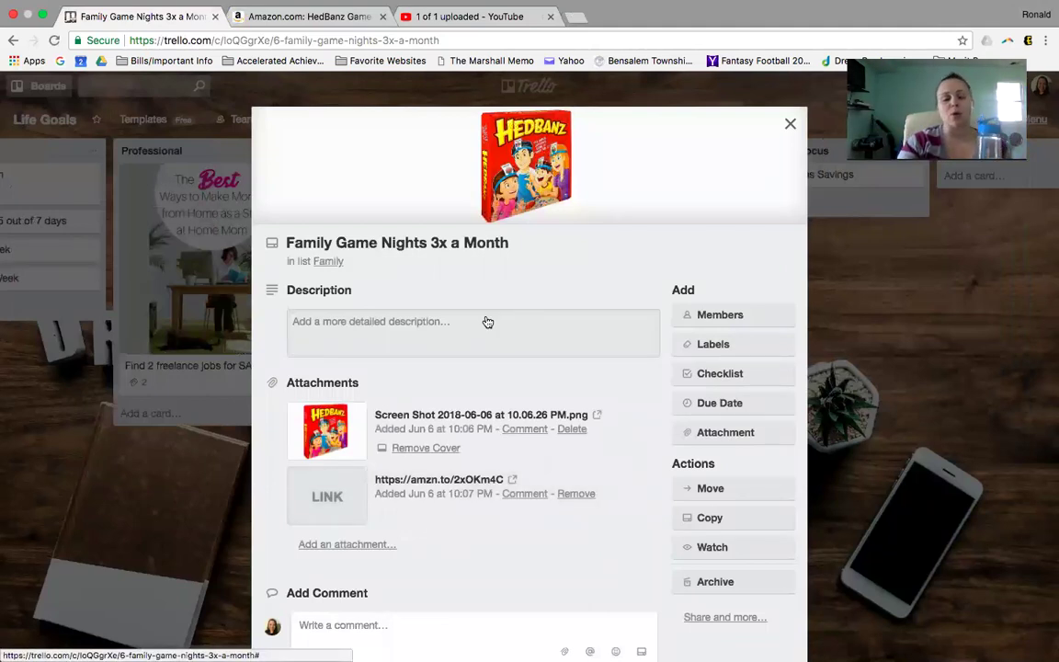
Move This Month Focus to the board's far left and drop Cook 3 new recipes below the scrapbook card
click(790, 124)
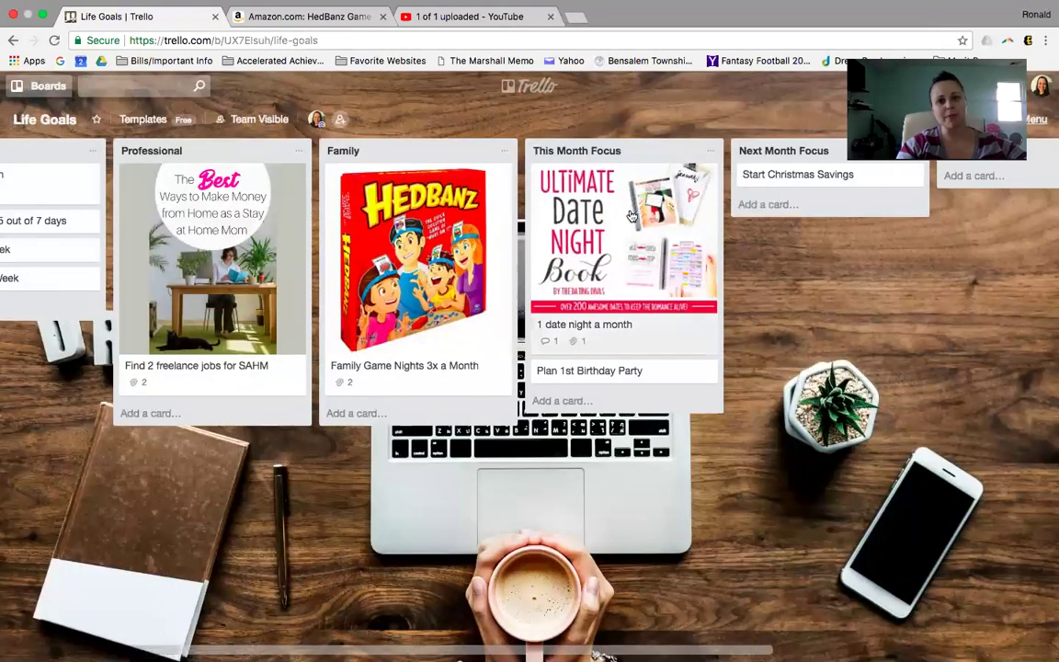
scroll(844, 182, left, 5)
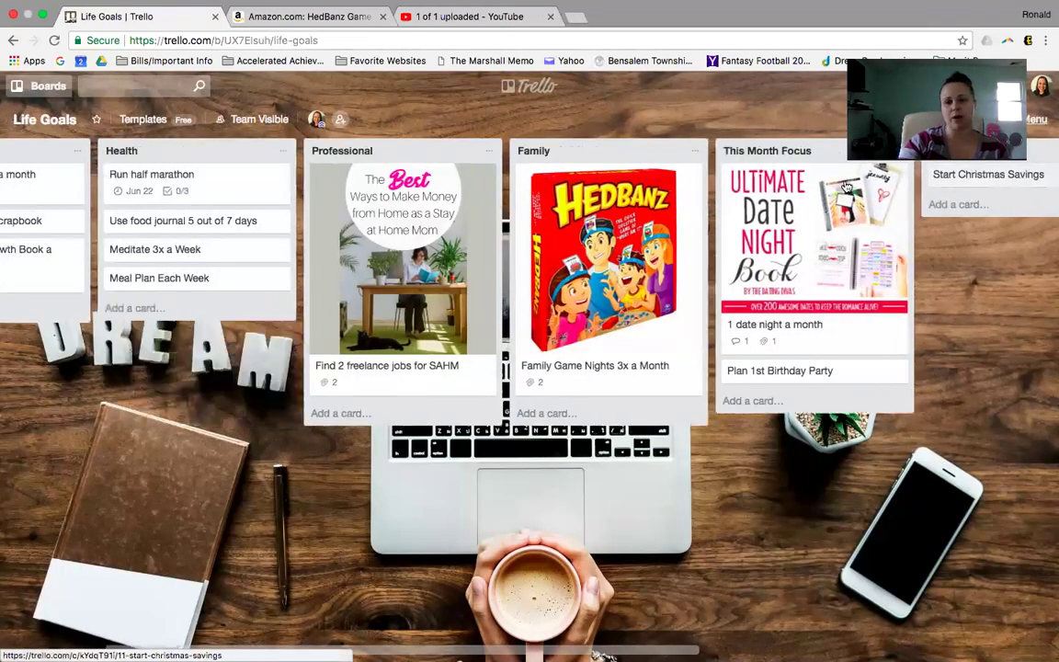
scroll(867, 187, right, 10)
drag(771, 153, 355, 166)
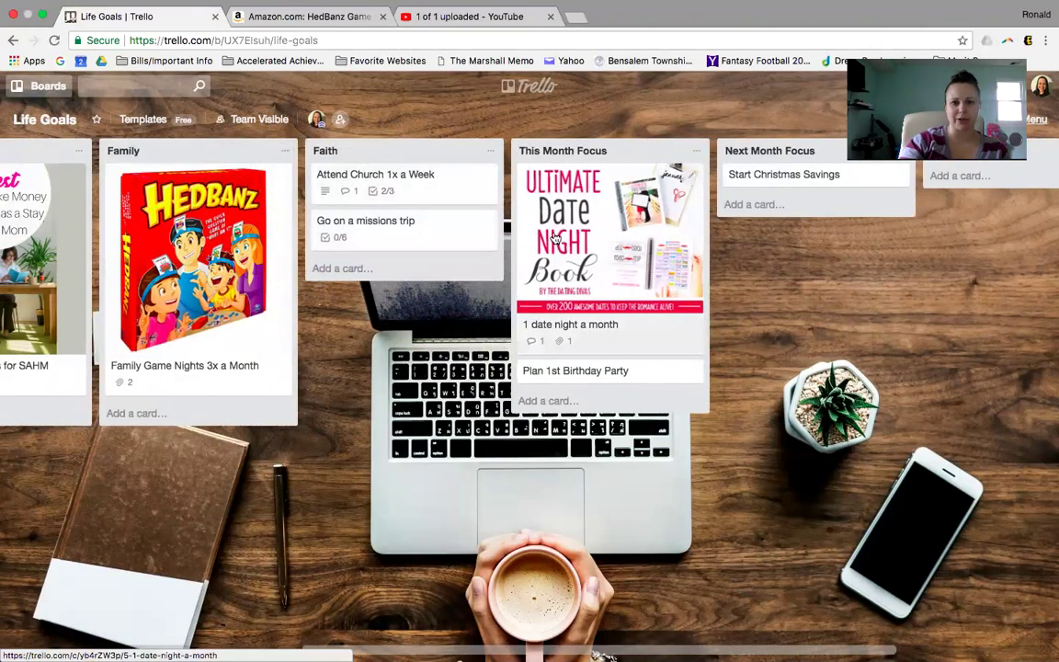
scroll(554, 238, left, 5)
scroll(555, 237, left, 2)
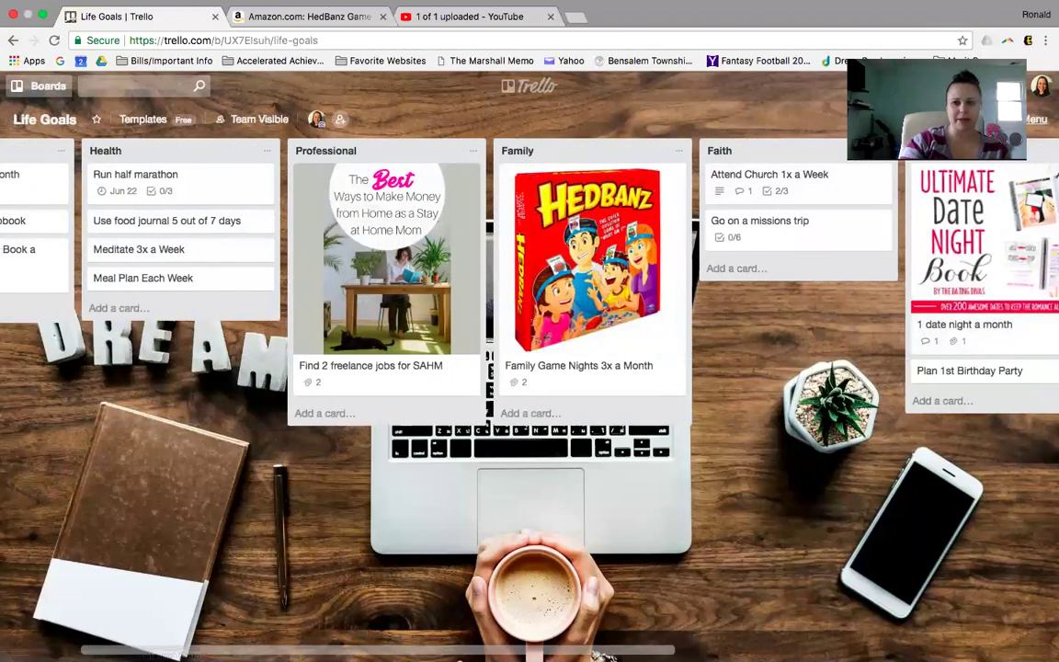
drag(938, 151, 51, 158)
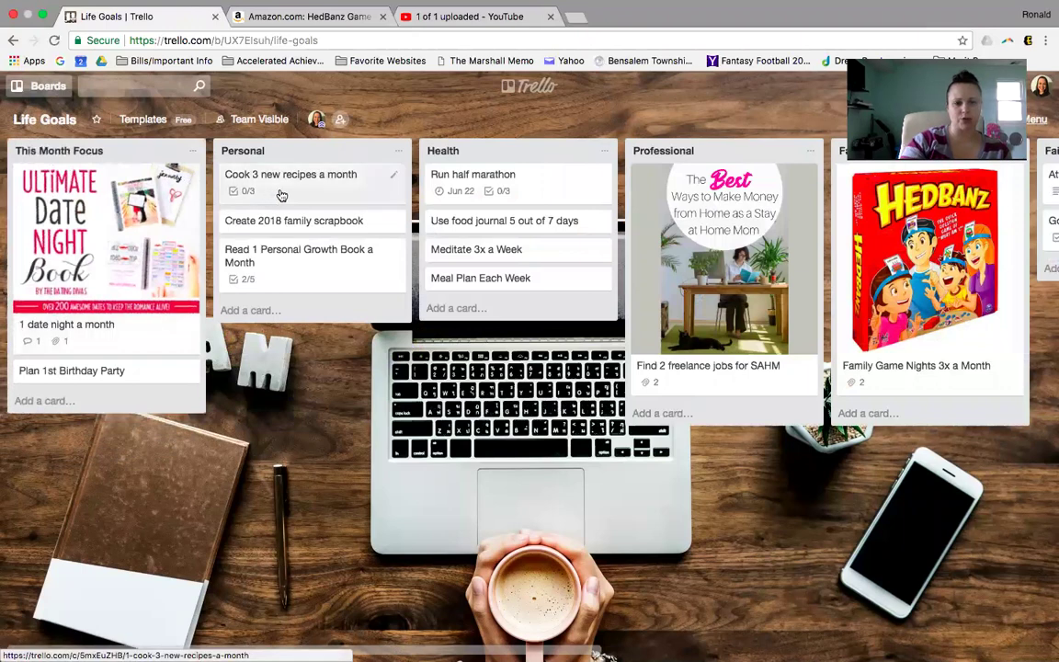
mouse_move(277, 196)
mouse_down()
mouse_move(366, 209)
mouse_move(293, 197)
mouse_move(284, 208)
mouse_up()
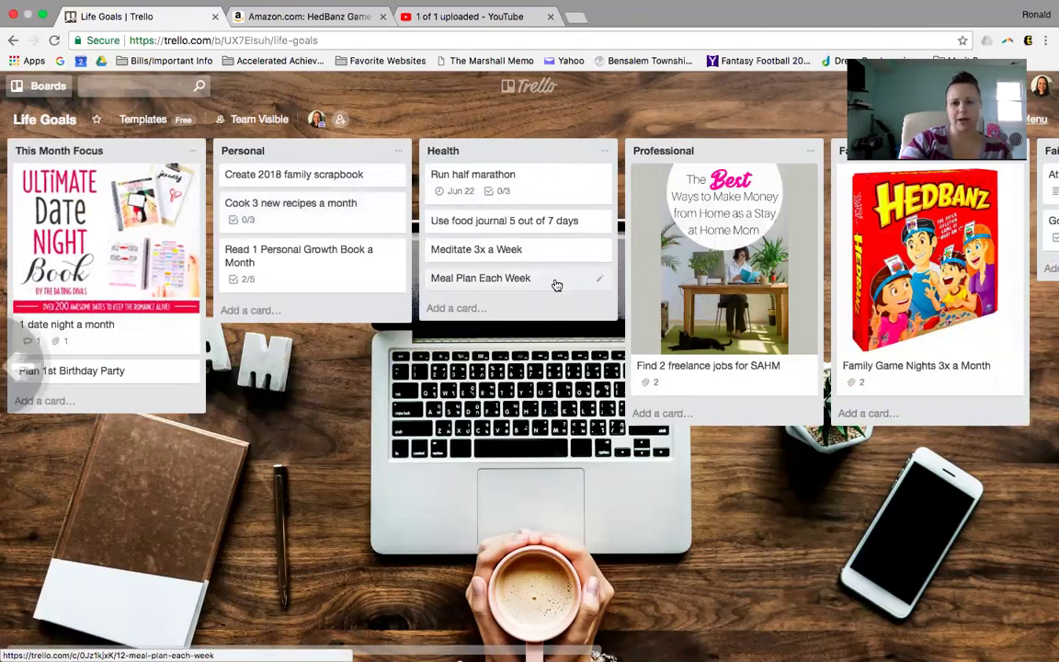
key(Escape)
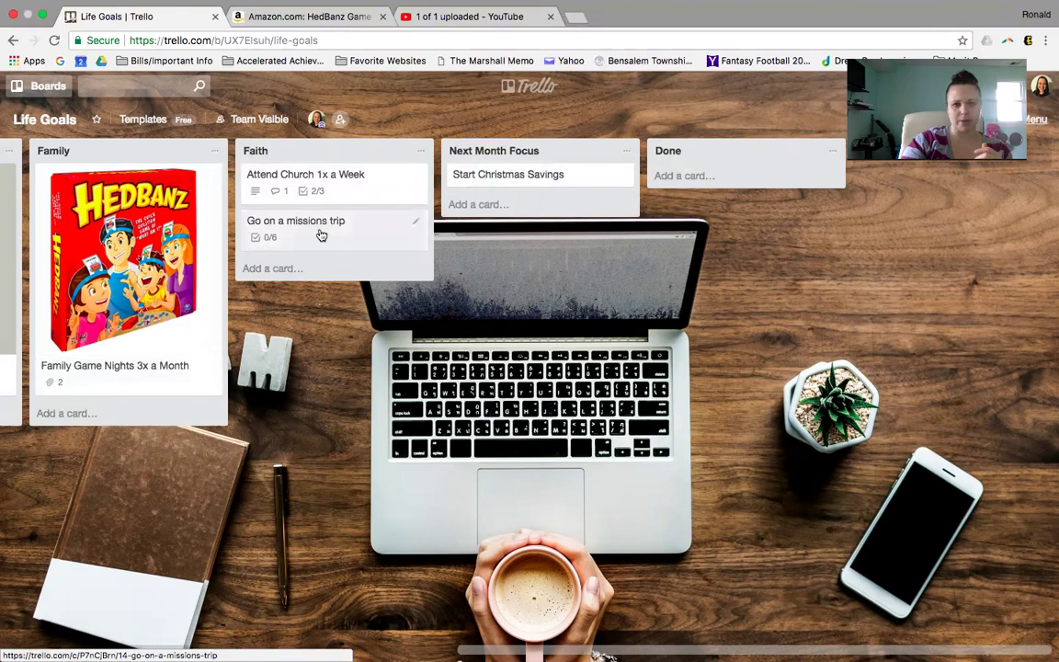
Place Next Month Focus second, and move the missions trip, scrapbook and half marathon cards between lists
mouse_move(341, 225)
mouse_down()
mouse_move(686, 178)
mouse_move(709, 189)
mouse_move(539, 203)
mouse_move(378, 246)
mouse_move(336, 227)
mouse_up()
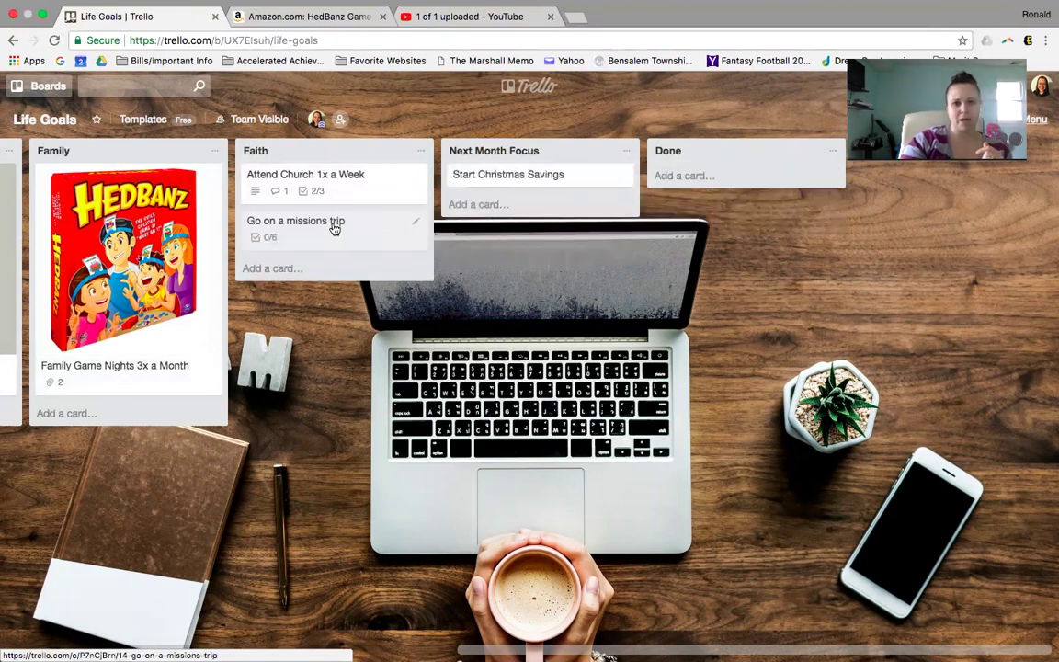
drag(465, 150, 270, 152)
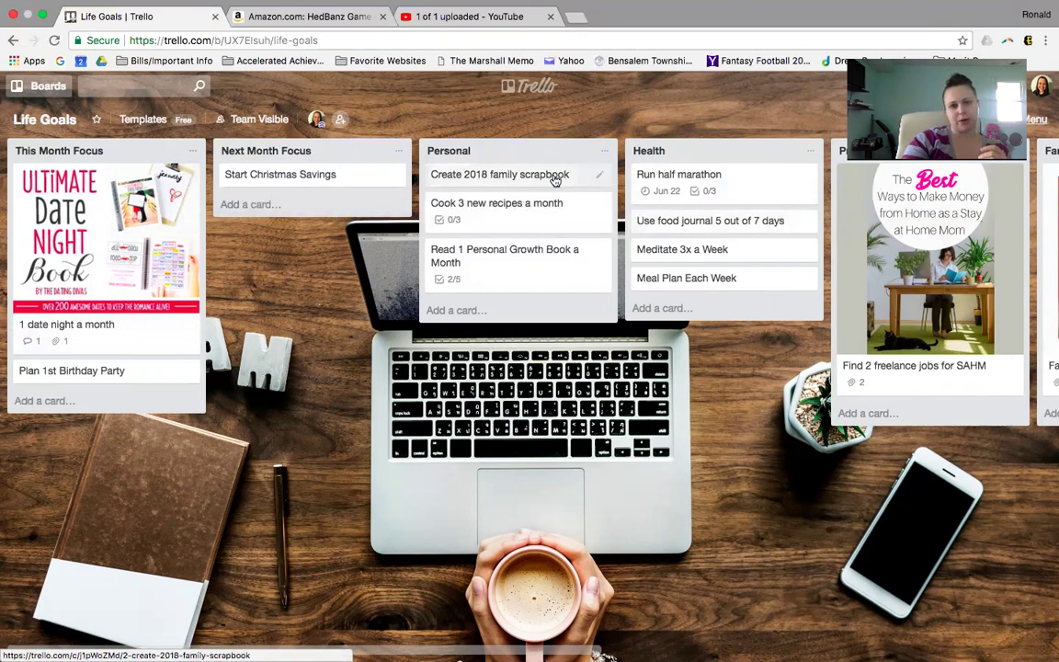
mouse_move(547, 175)
mouse_down()
mouse_move(147, 230)
mouse_move(70, 383)
mouse_move(123, 378)
mouse_move(366, 232)
mouse_move(542, 182)
mouse_up()
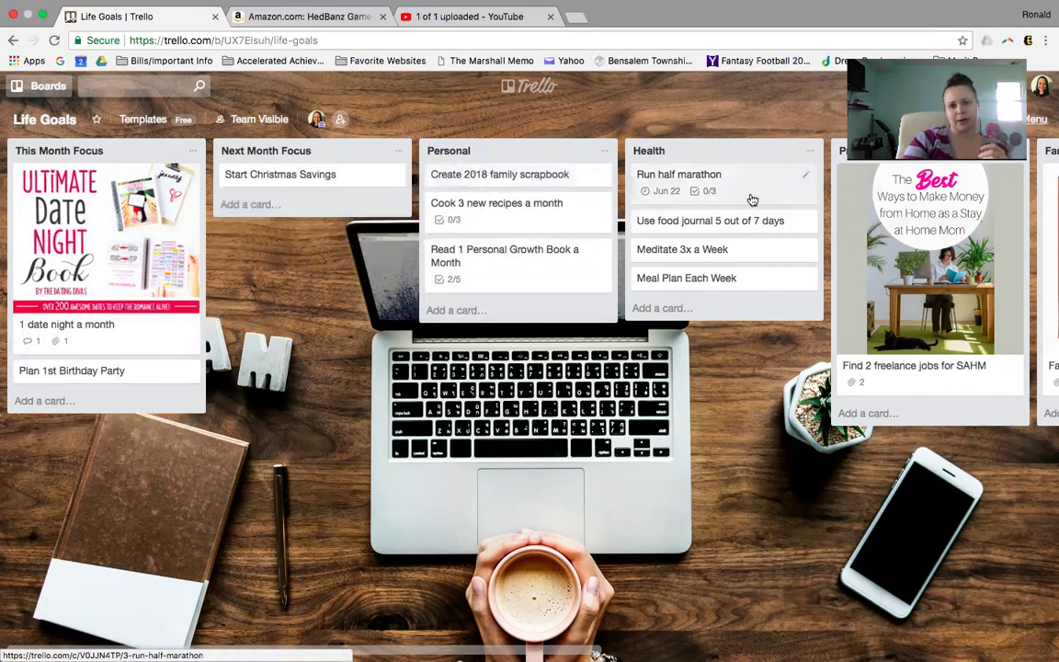
mouse_move(753, 199)
mouse_down()
mouse_move(450, 177)
mouse_move(218, 301)
mouse_move(736, 184)
mouse_up()
Open the 1 date night a month card and view its cover image enlarged
click(139, 266)
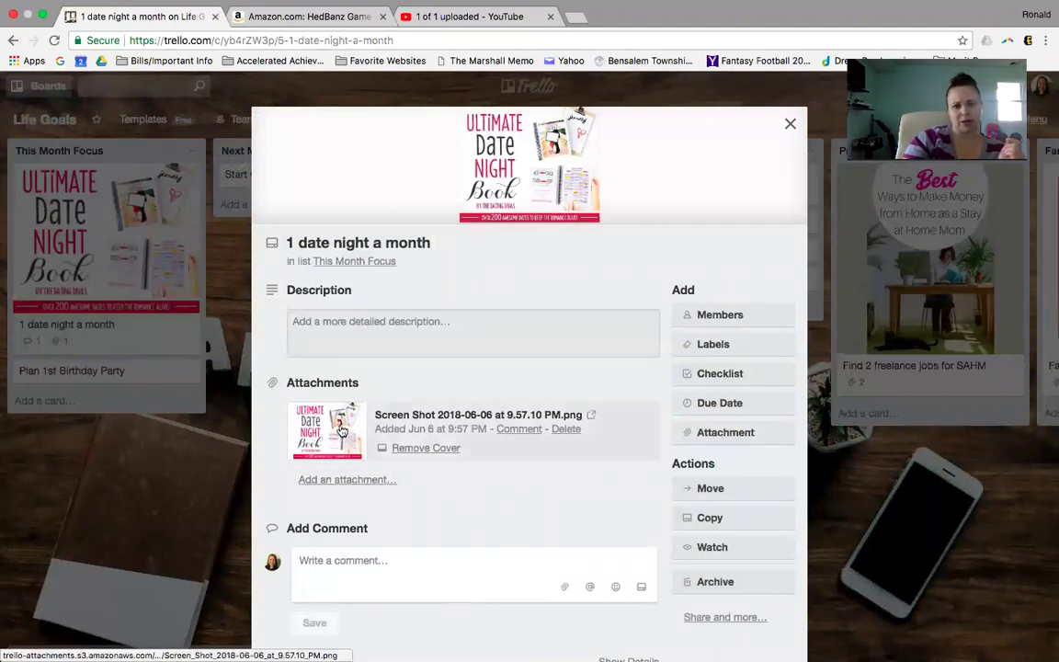
click(341, 427)
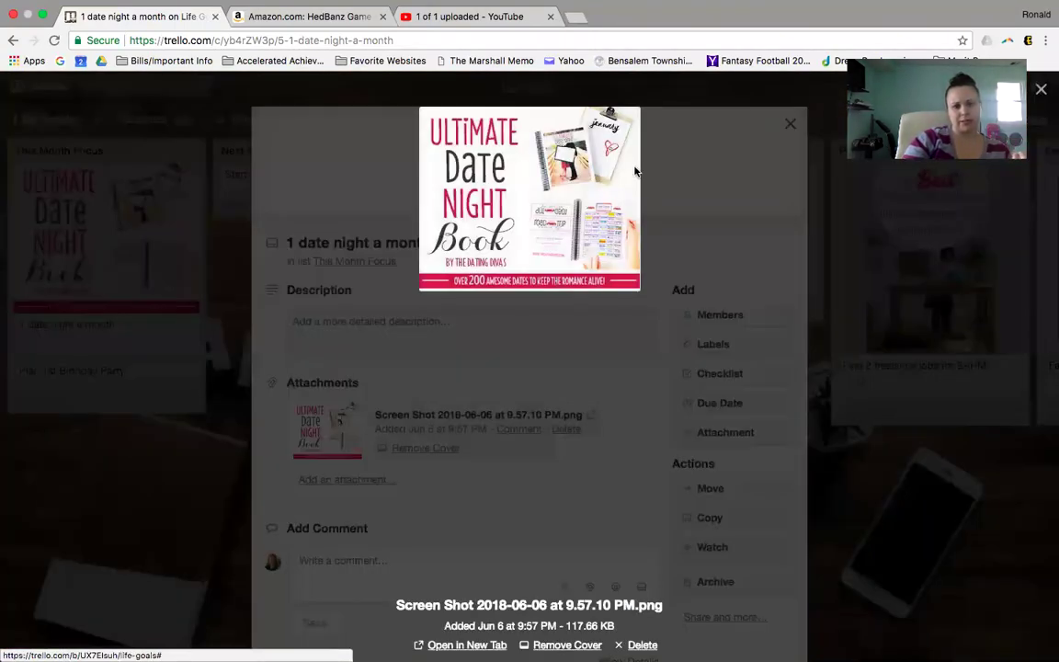
click(1041, 89)
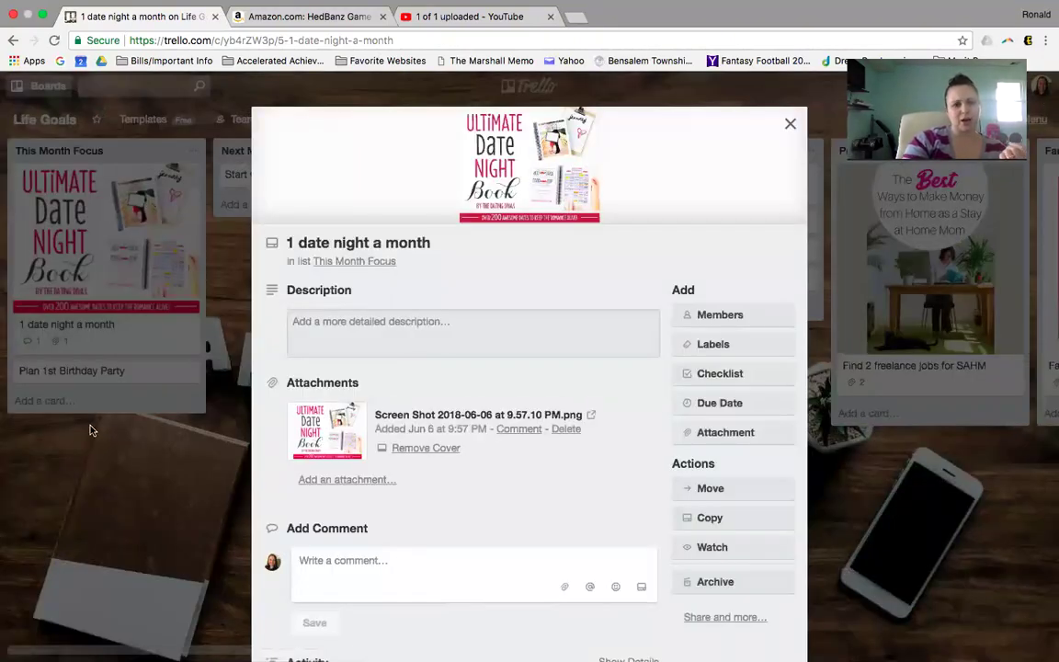
Create and apply a new cyan Marriage label, then close the card
click(720, 346)
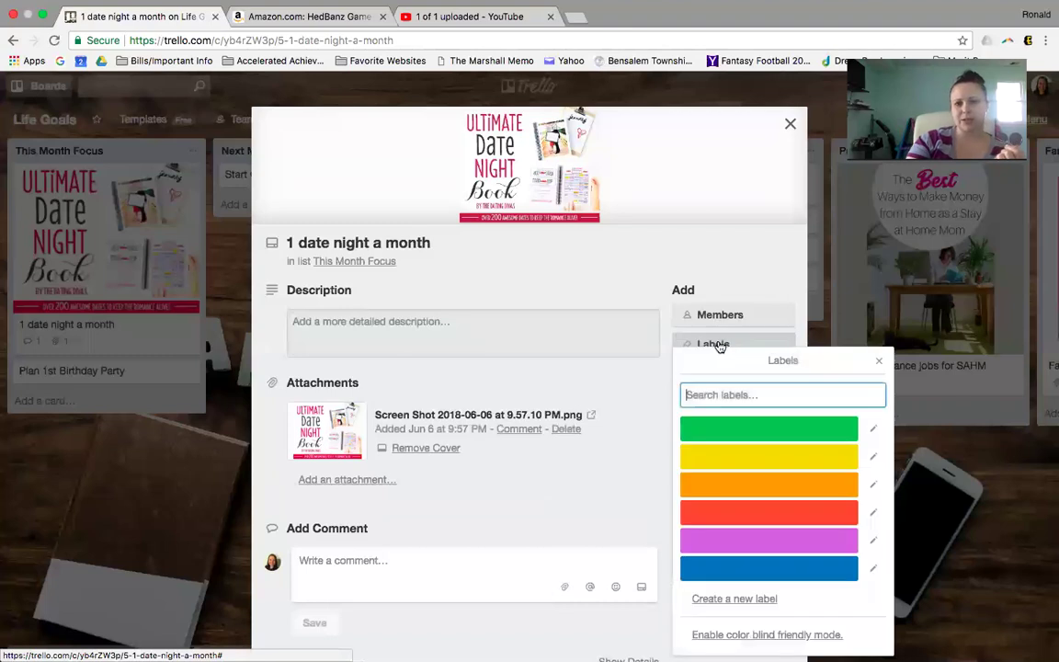
text(Ma)
key(BackSpace)
key(BackSpace)
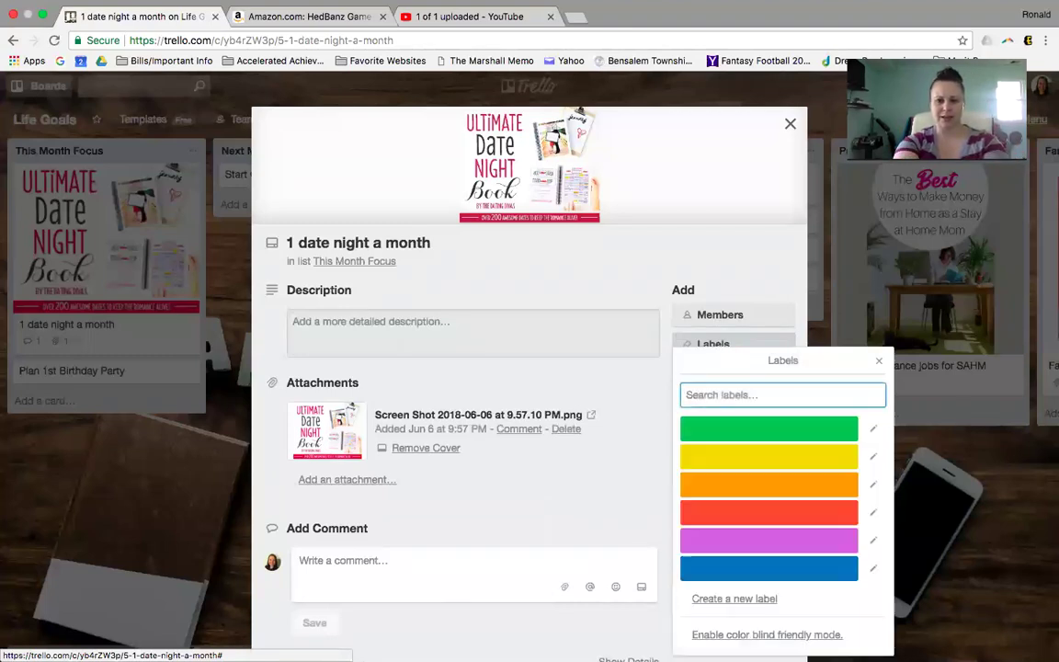
text(Marriage)
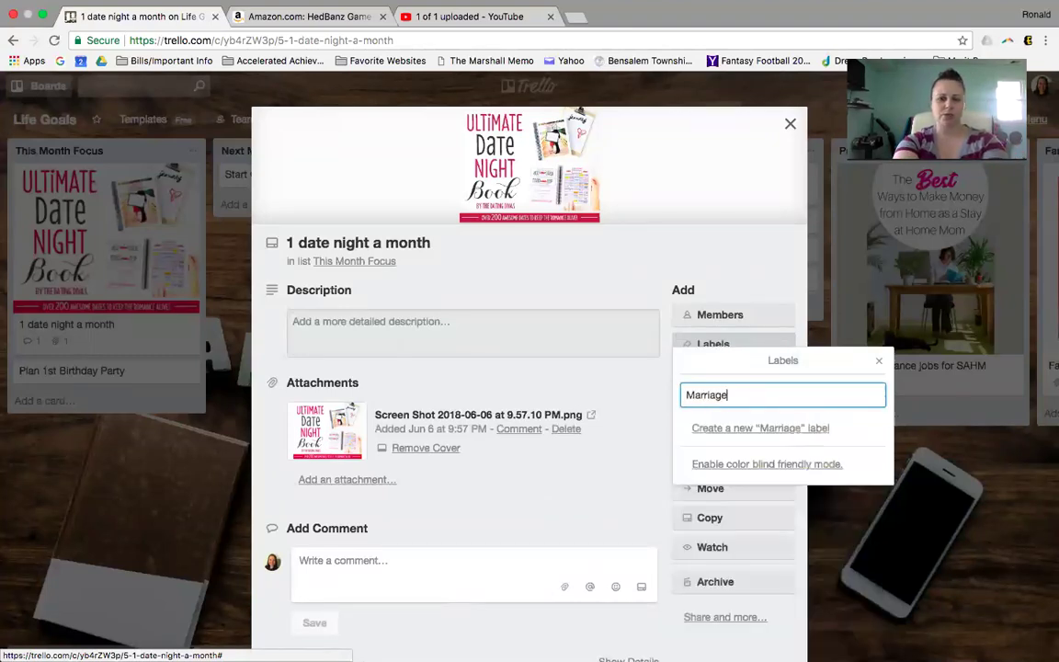
click(760, 428)
click(717, 570)
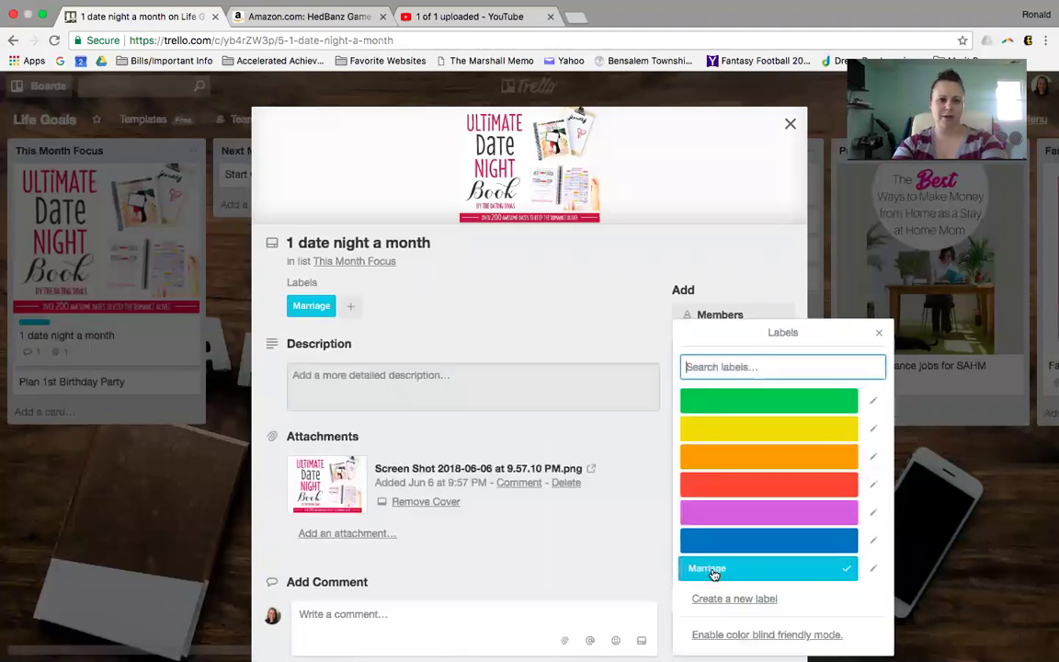
click(790, 123)
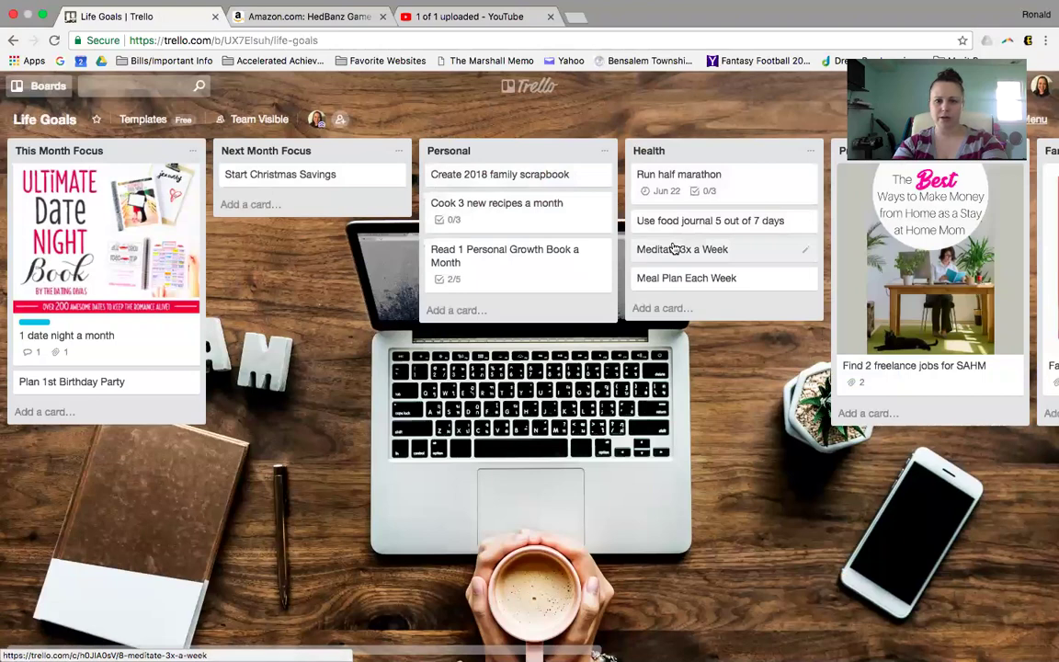
Tag the reading goal card with a new green Personal label
click(520, 275)
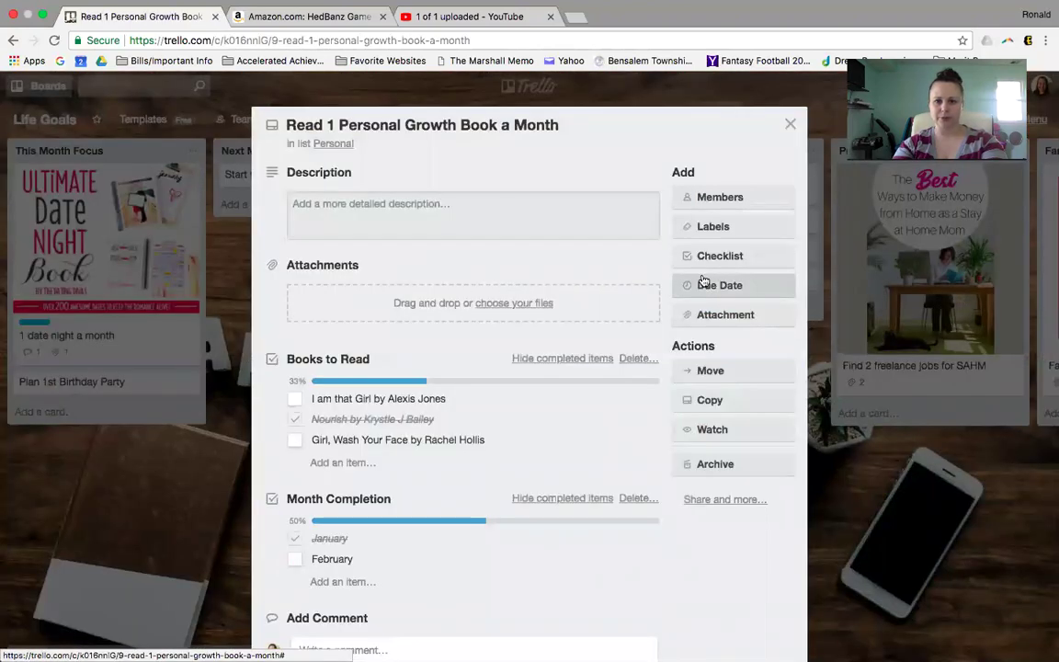
click(703, 227)
text(Personal)
click(736, 322)
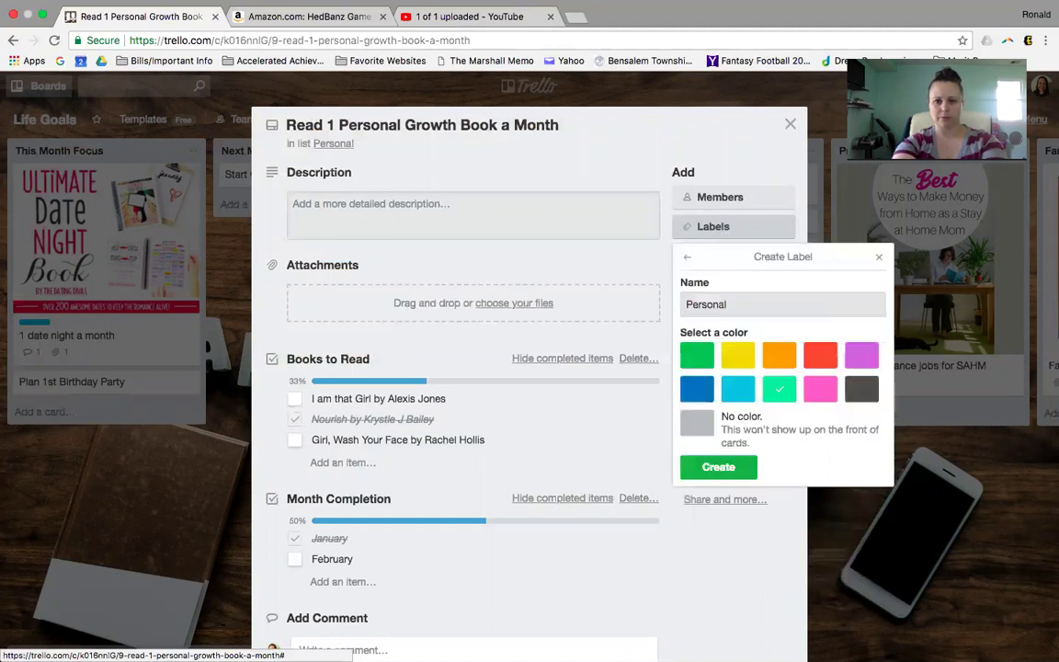
click(704, 468)
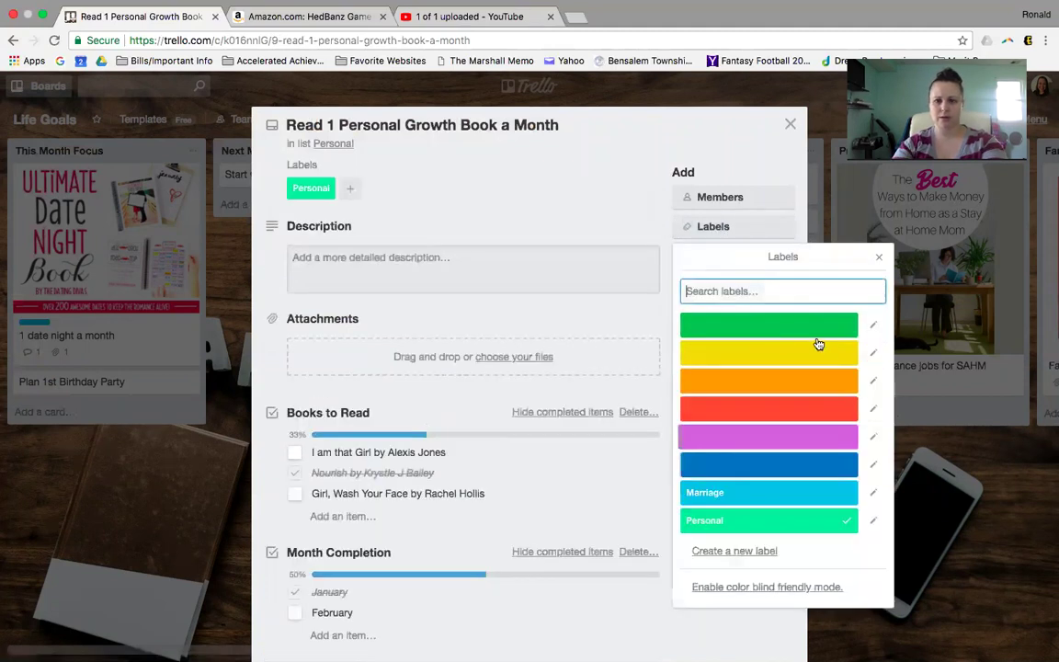
click(880, 260)
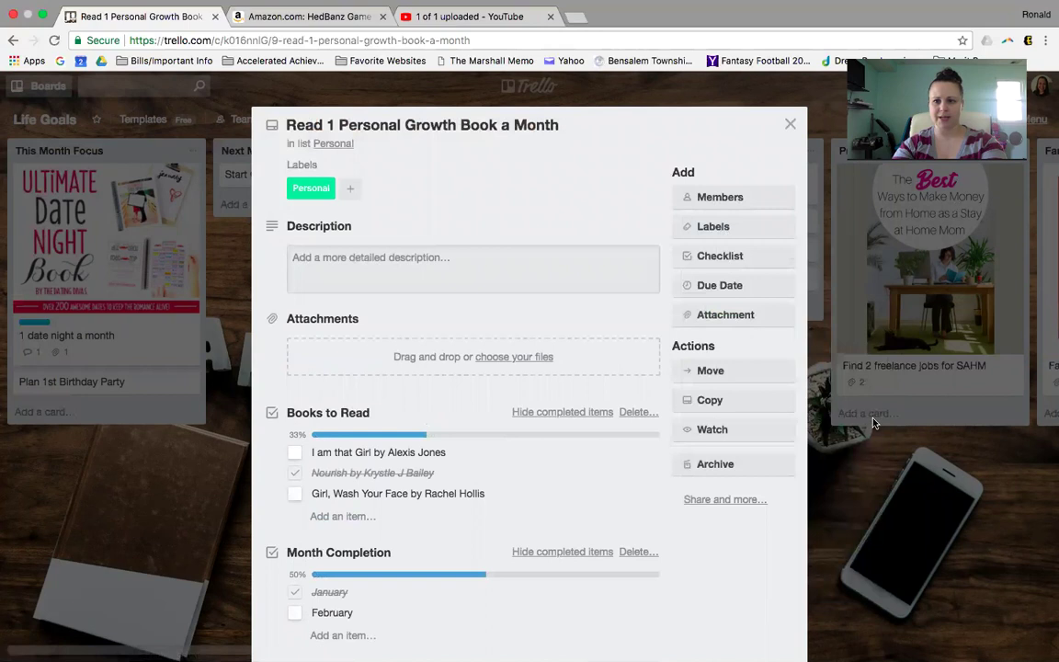
click(891, 347)
Tag the Find 2 freelance jobs for SAHM card with a new pink Finance label
click(888, 375)
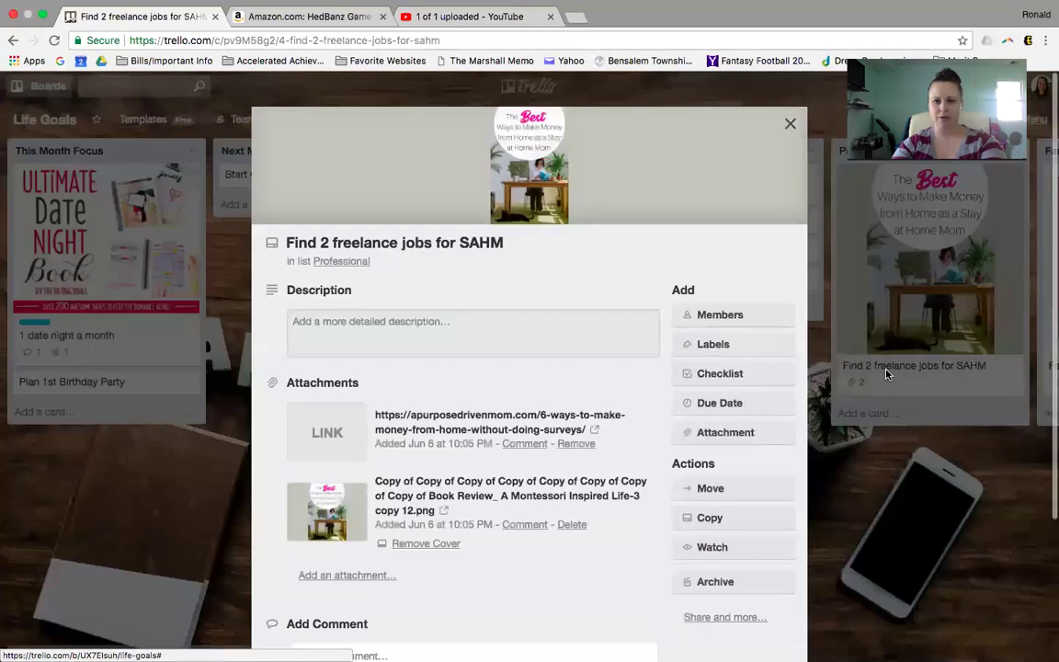
click(709, 343)
text(Finance)
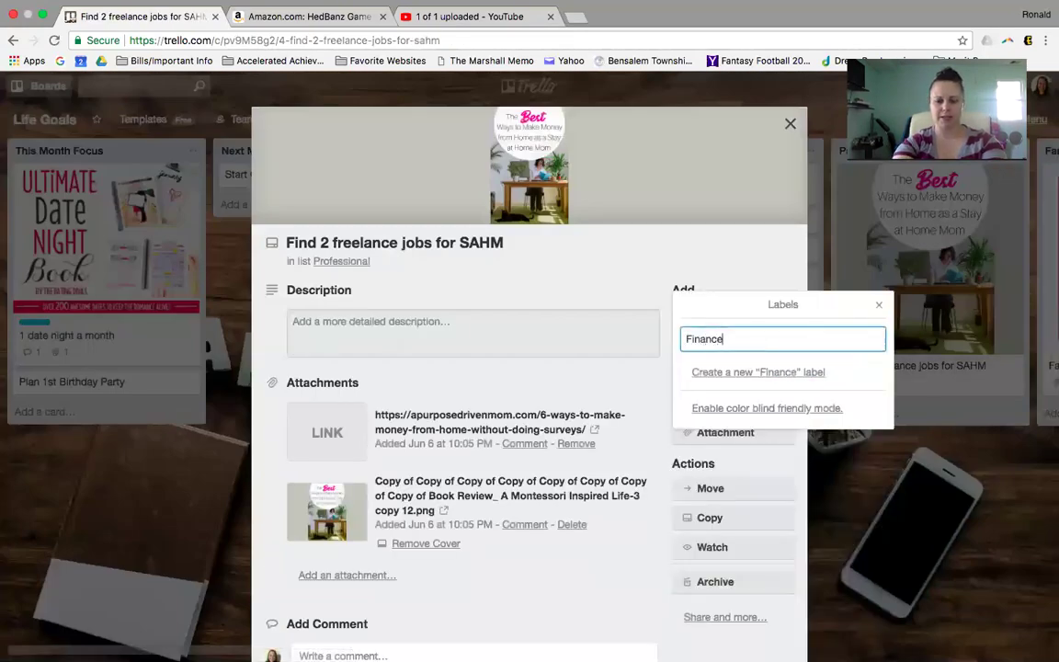
key(Return)
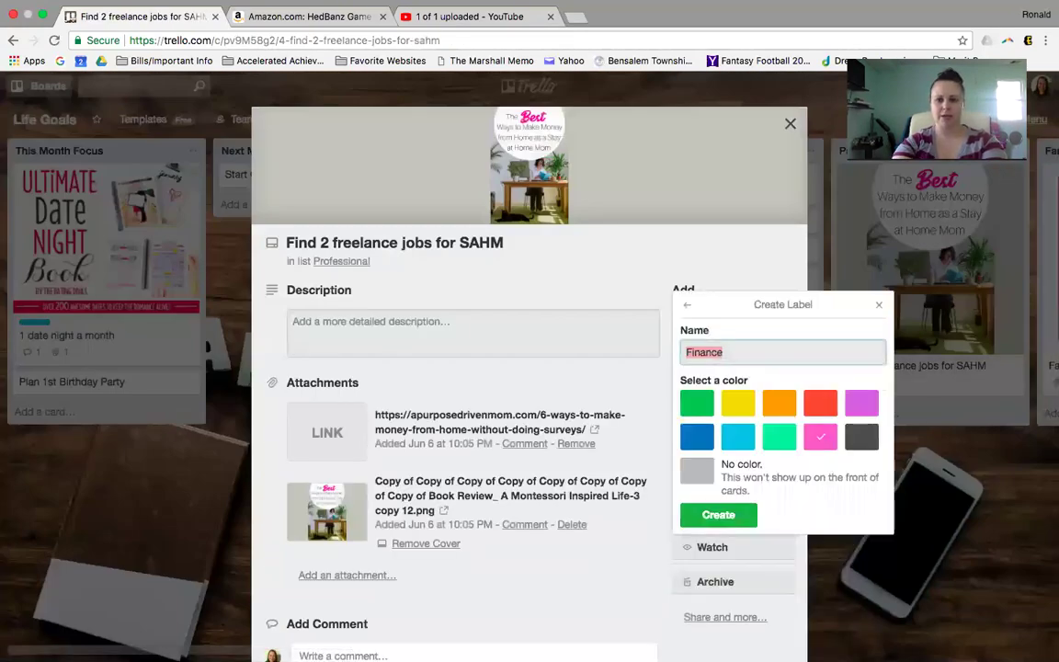
click(719, 515)
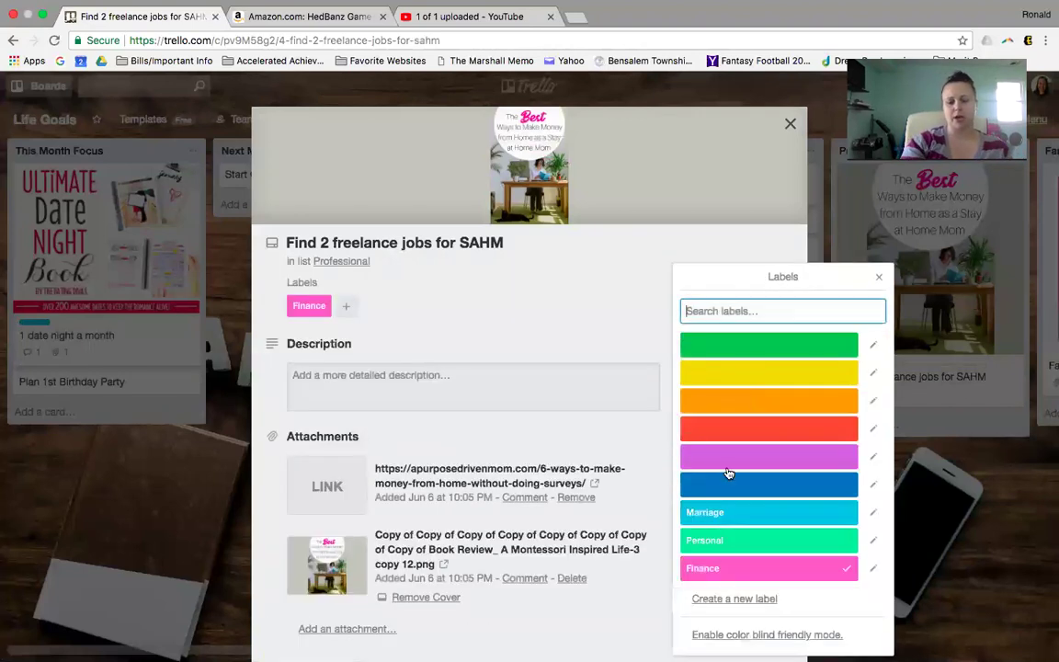
click(880, 276)
click(791, 123)
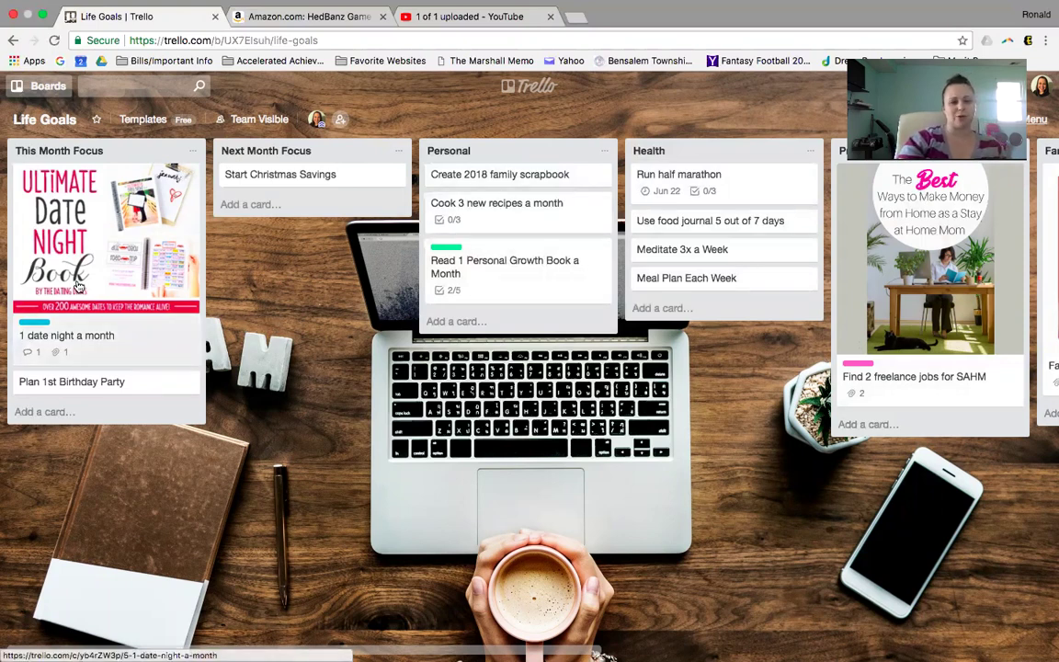
click(115, 385)
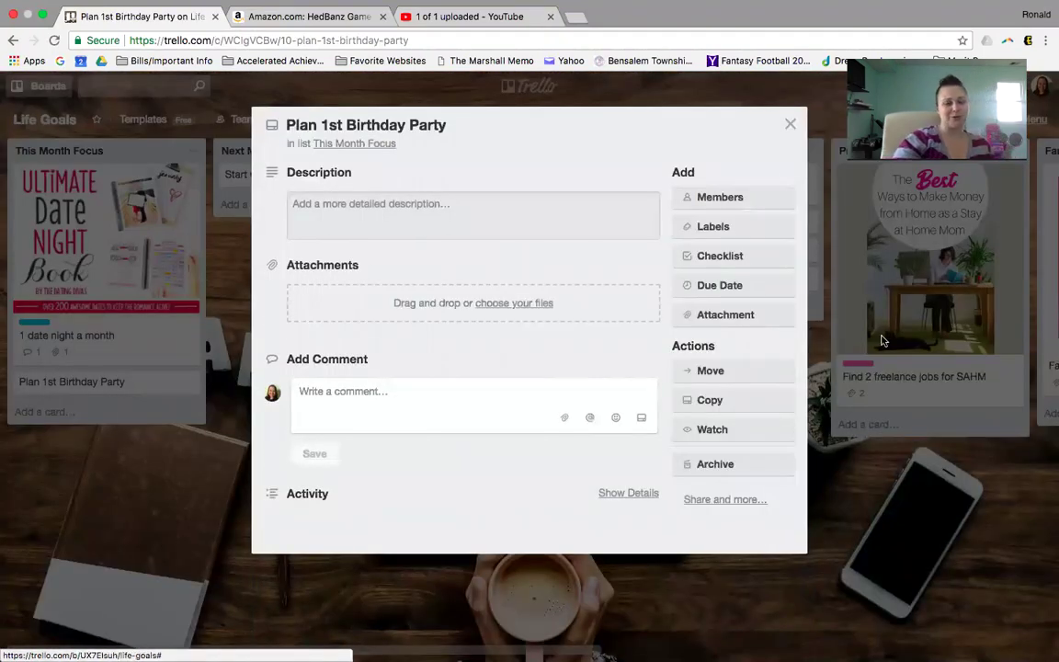
click(792, 124)
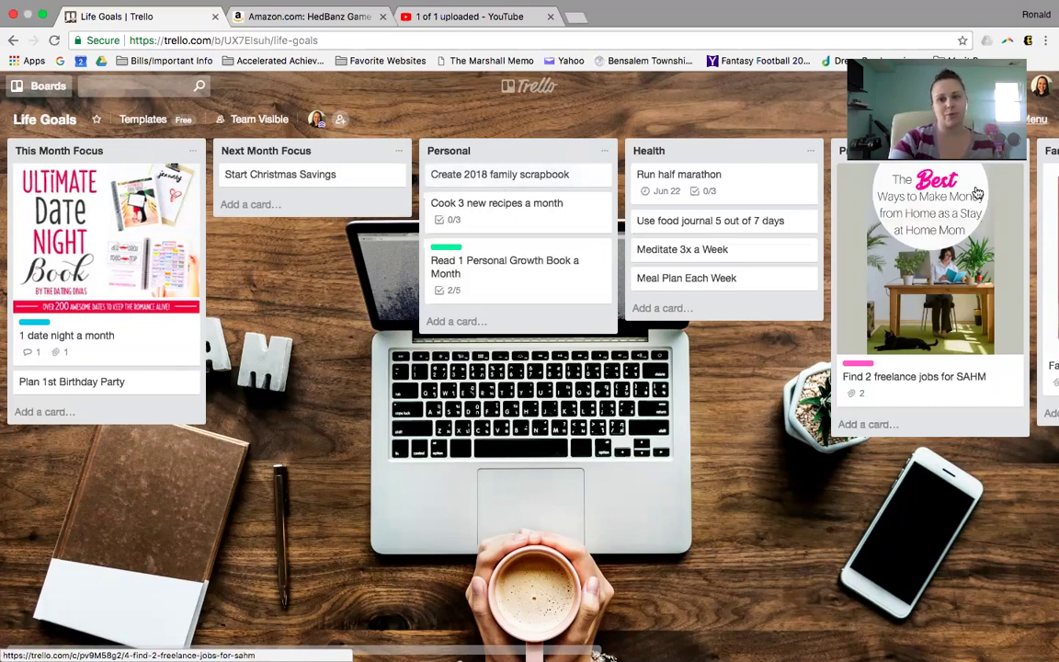
Move the 'Find 2 freelance jobs' card into Next Month Focus and exit full-screen mode
drag(934, 201, 281, 198)
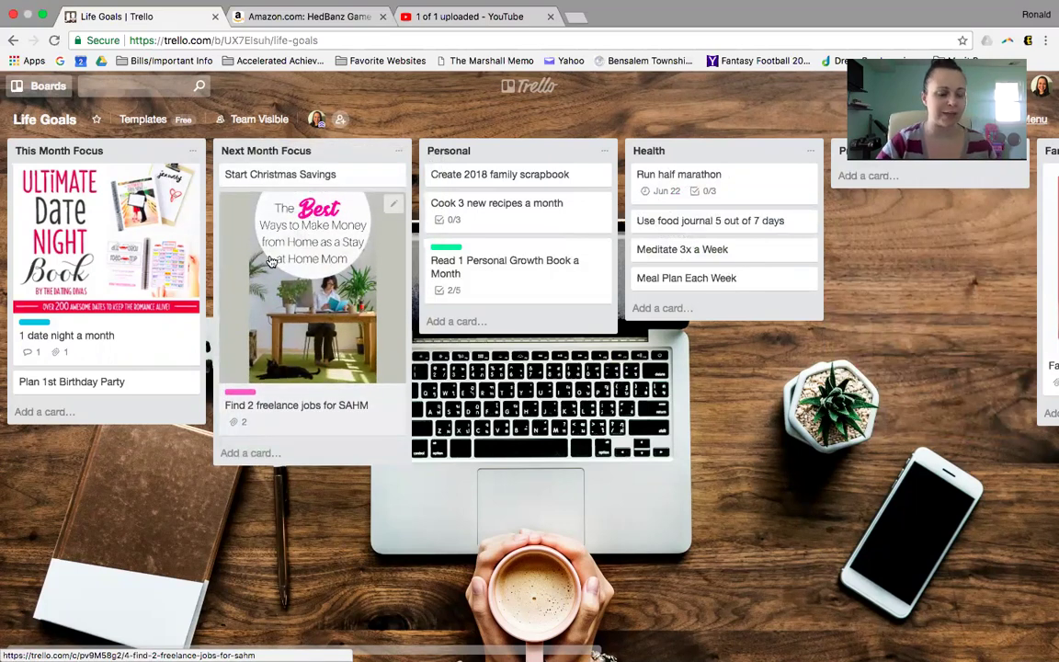
mouse_move(57, 35)
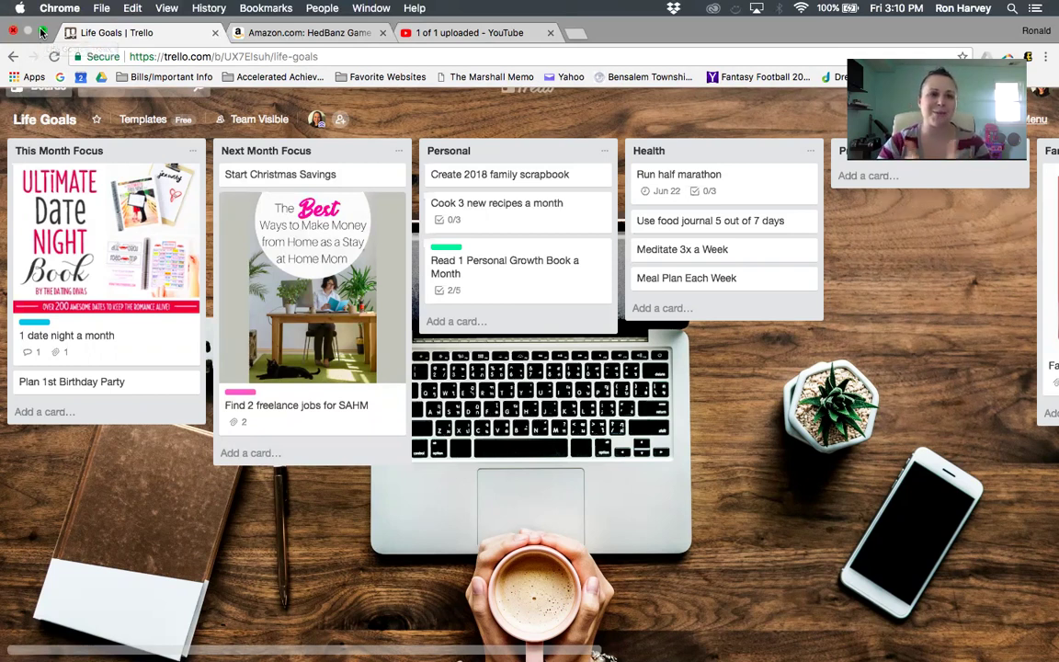
click(41, 32)
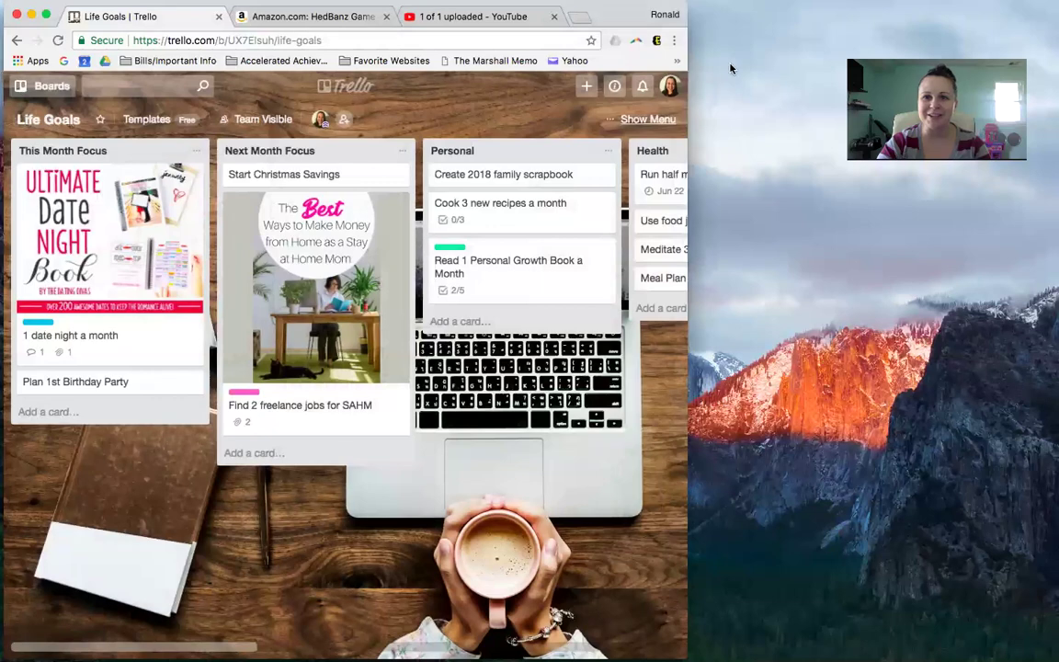